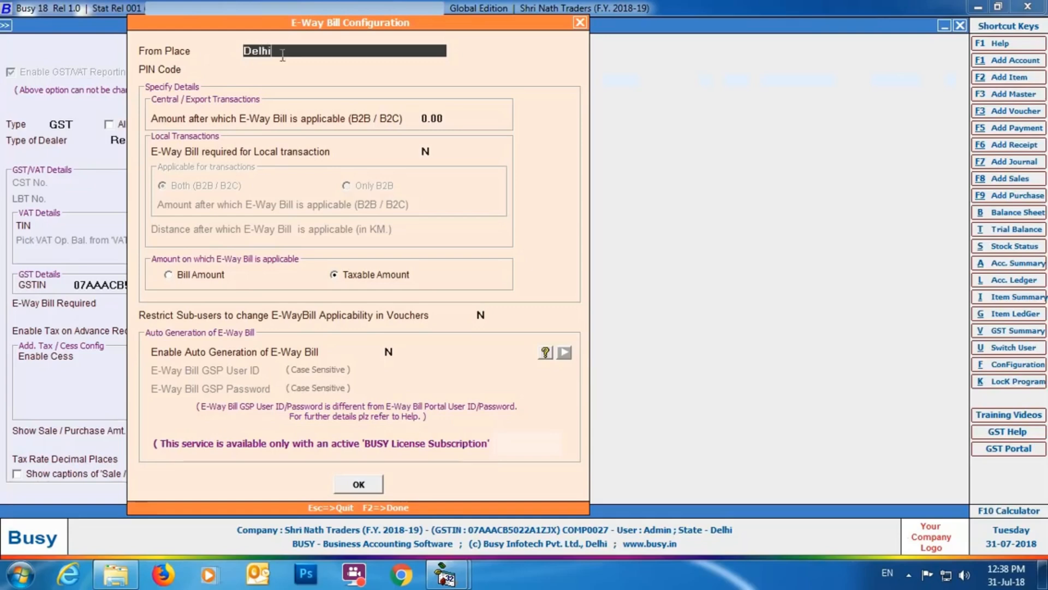
Step: Keep Delhi as the From Place, enter its PIN code, and set the central/export E-Way Bill threshold to 50,000
key(Return)
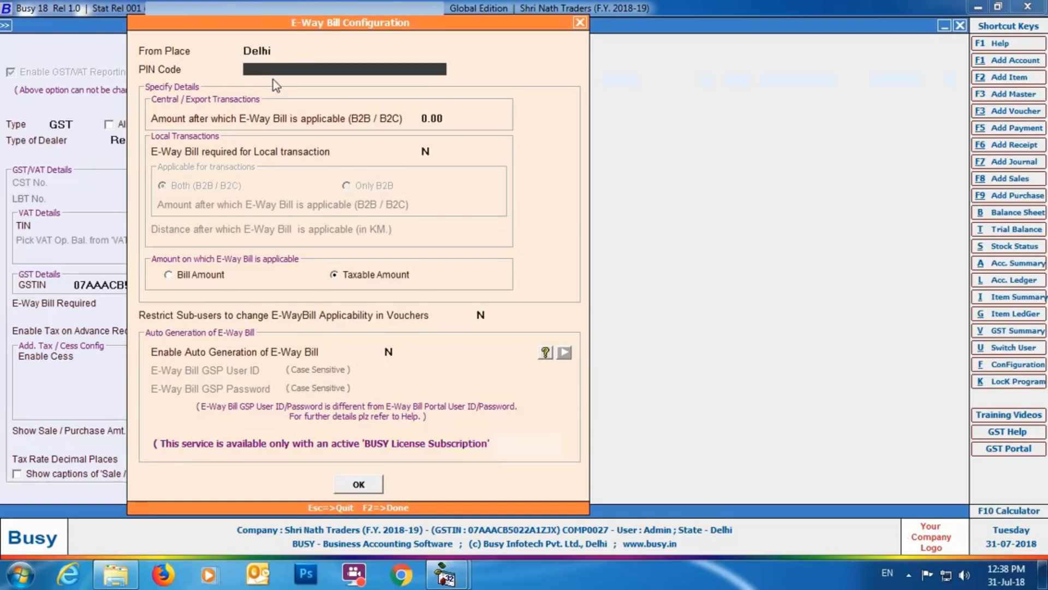
text(110040)
key(Return)
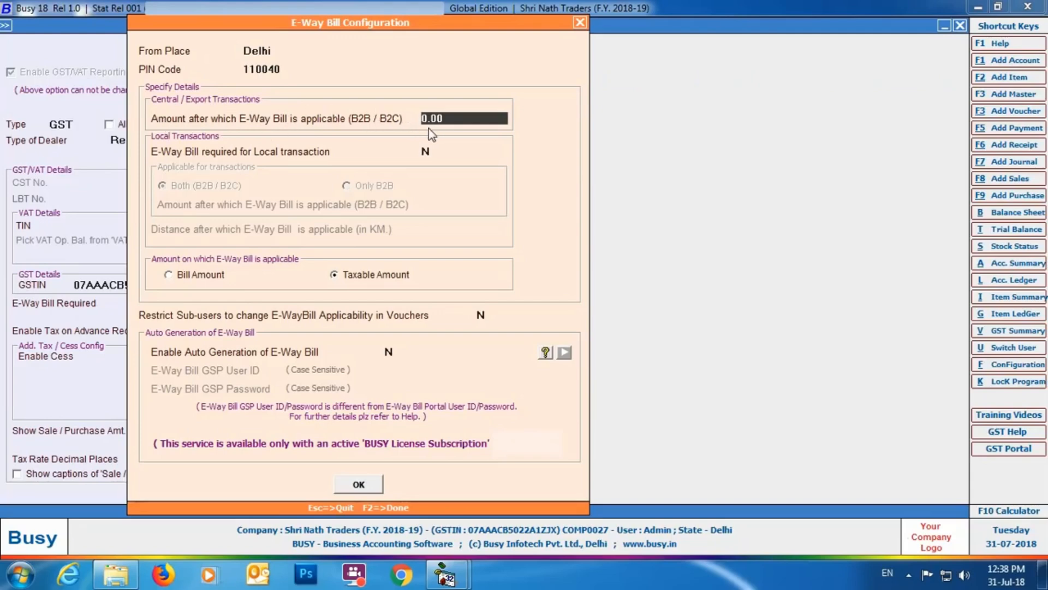
text(50000)
key(Return)
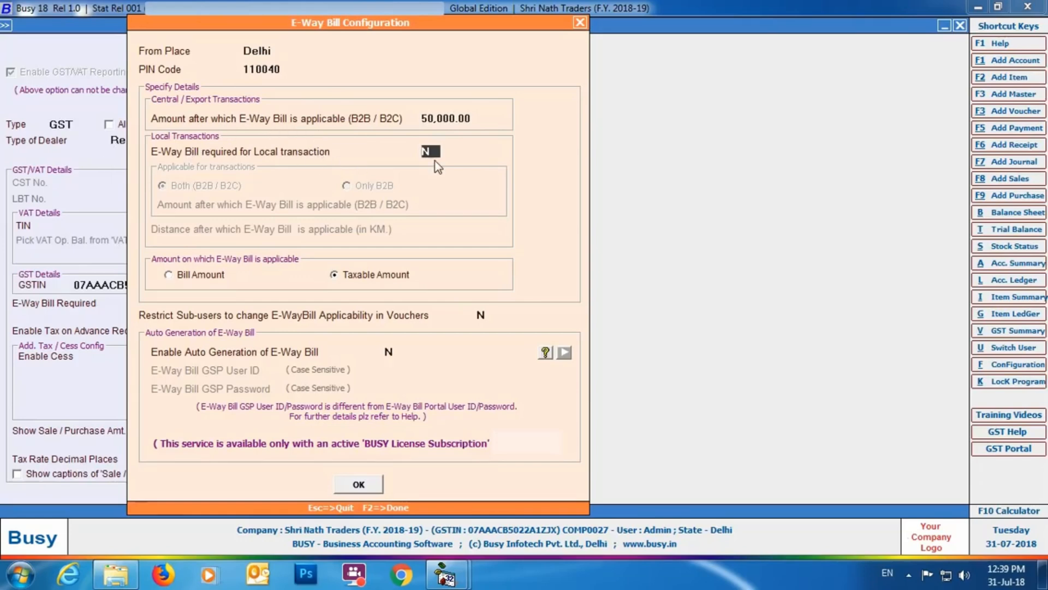
Step: Require E-Way Bills for local transactions, restricted to Only B2B, with an applicable amount of 1,00,000
key(y)
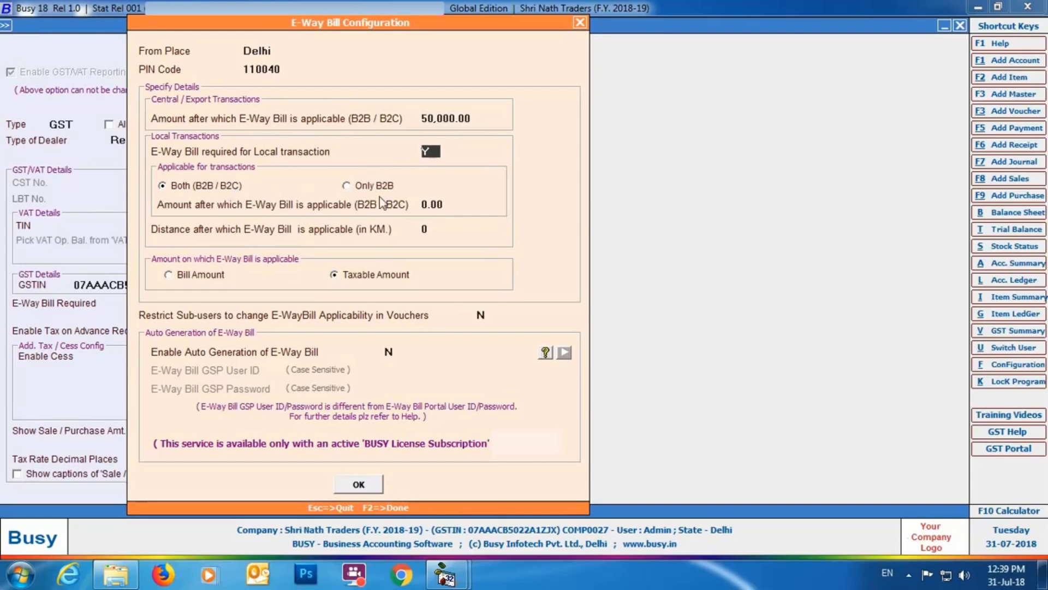
click(348, 185)
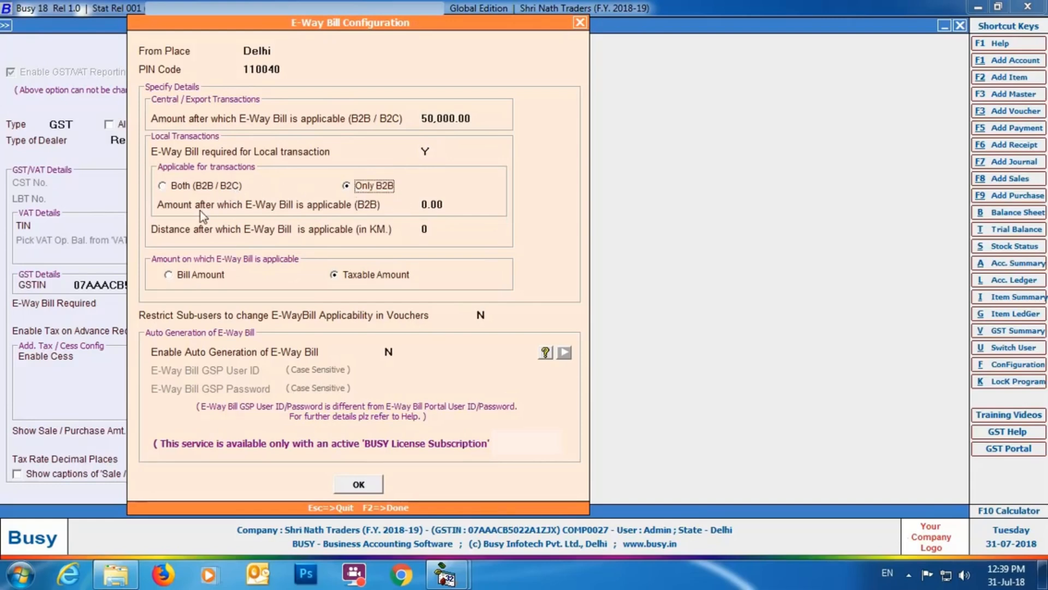
click(457, 204)
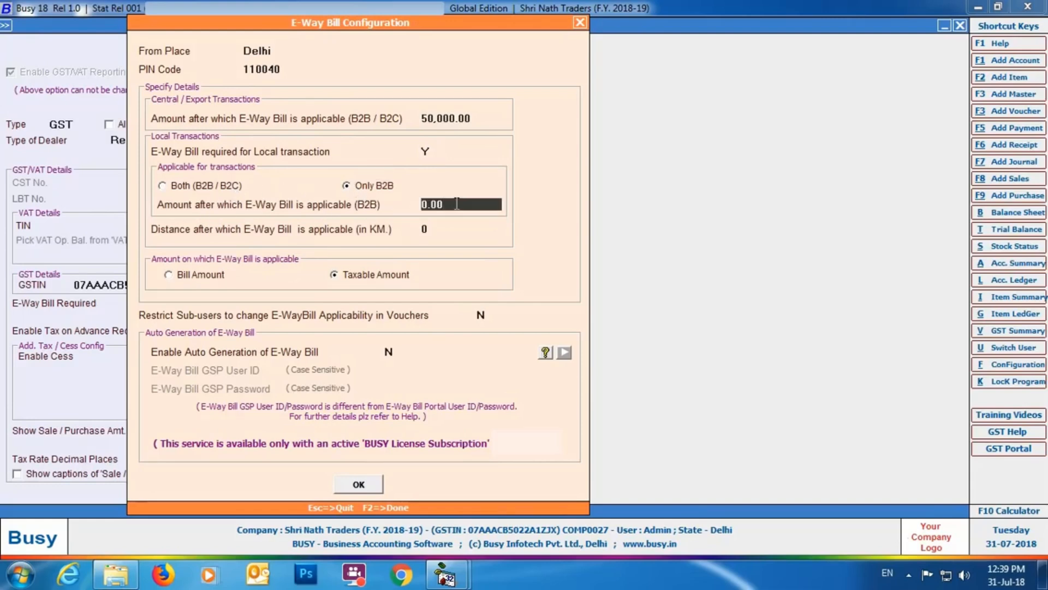
text(100000)
key(Return)
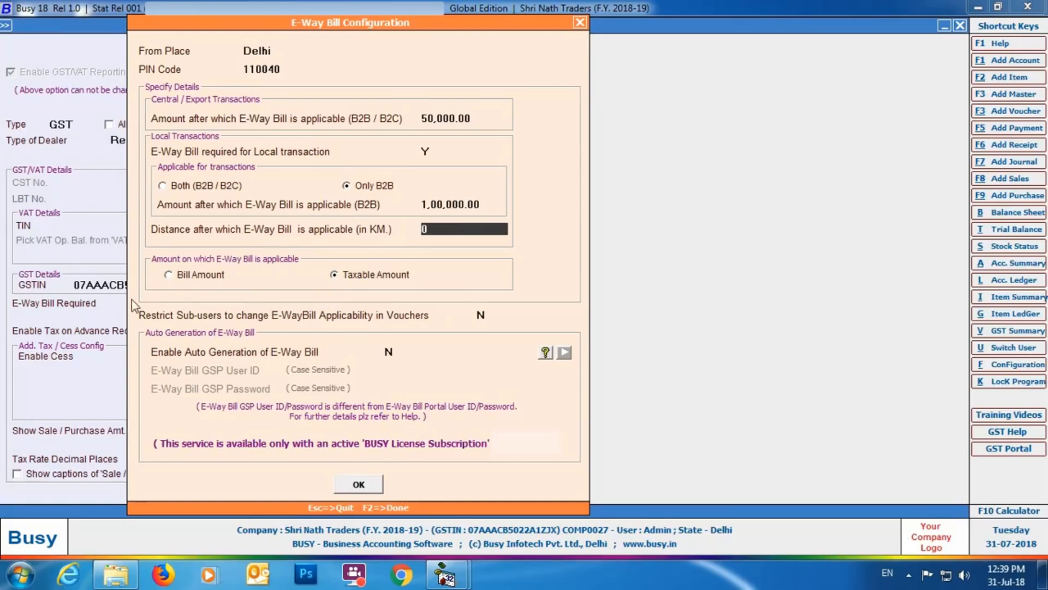
Step: Restrict sub-users from changing E-Way Bill applicability in vouchers, enable auto generation of E-Way Bills, and close the configuration
click(481, 316)
text(y)
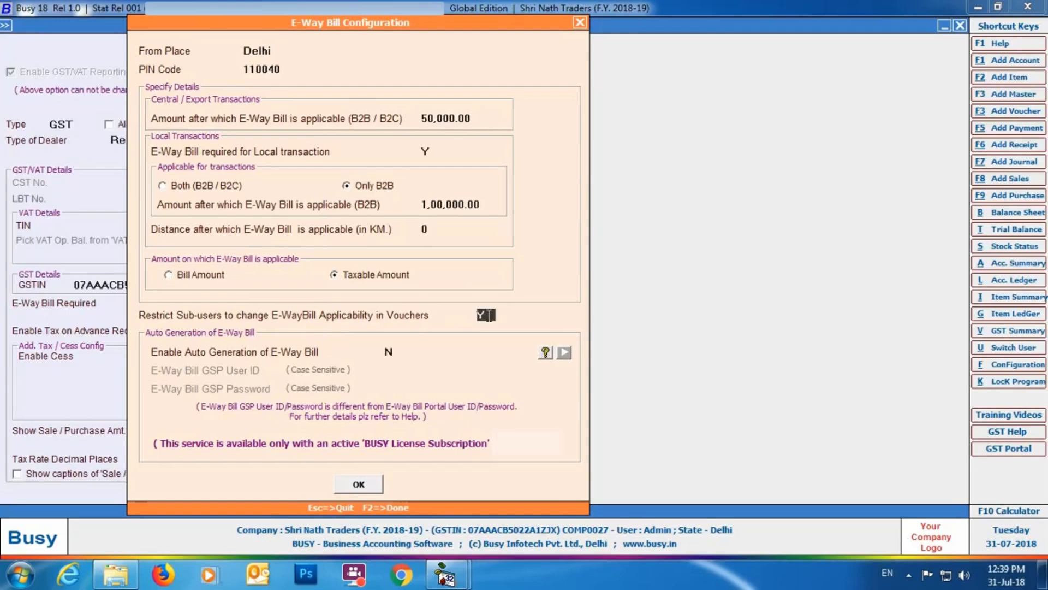
key(Return)
text(Y)
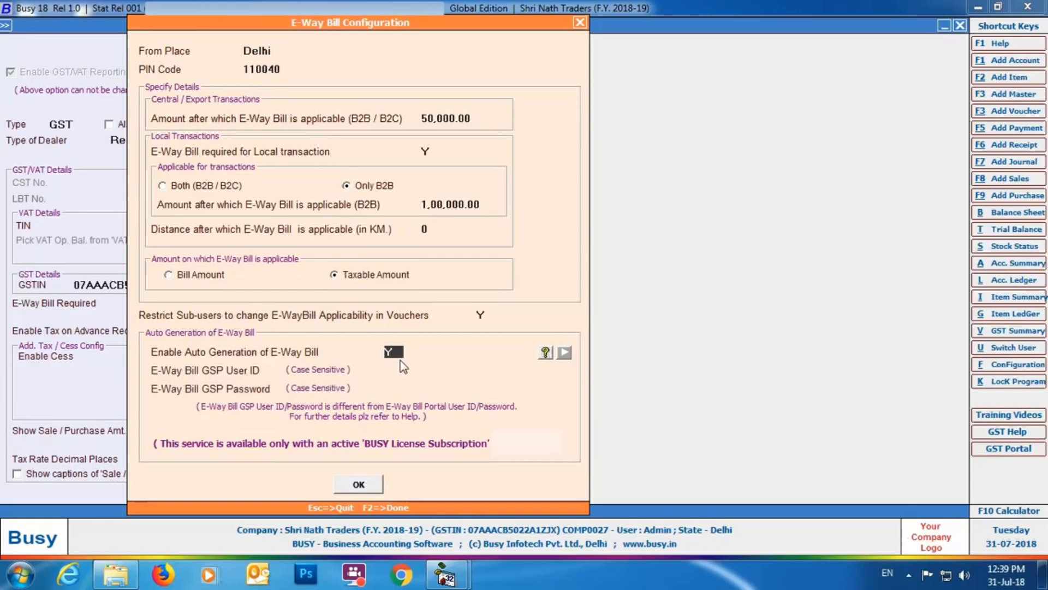
key(Return)
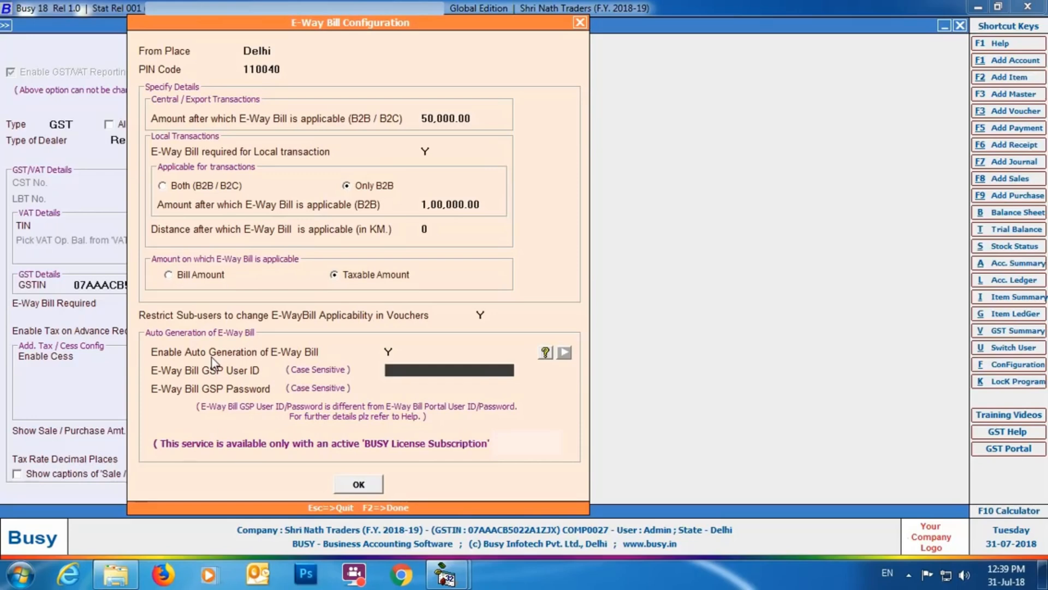
key(Escape)
Step: Enable Transport Details in Local Sales/Purchase, save the GST/VAT settings, and leave the Features / Options screen
click(508, 305)
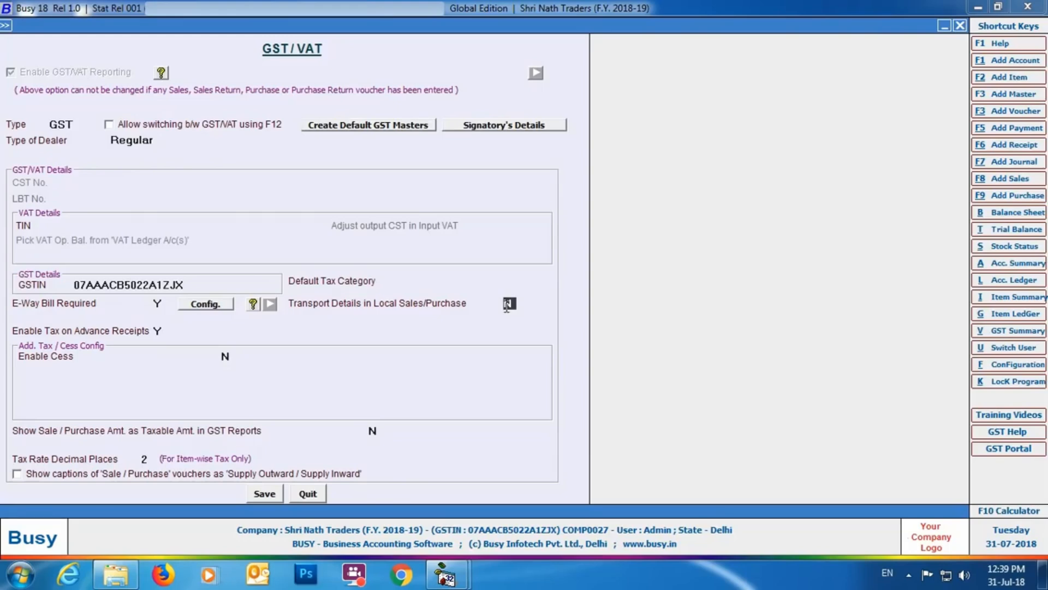
text(Y)
click(262, 496)
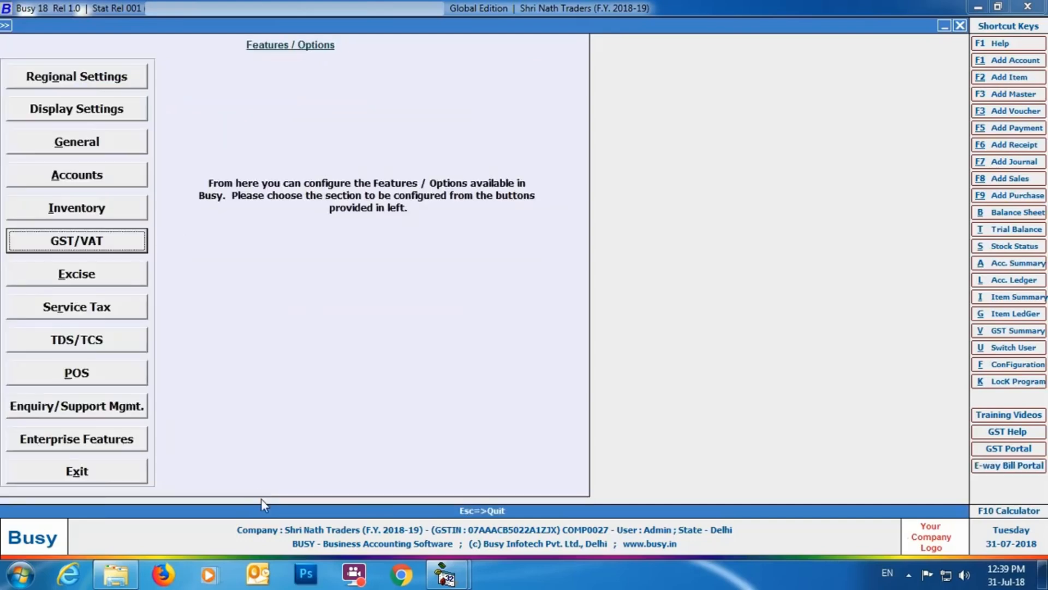
click(81, 476)
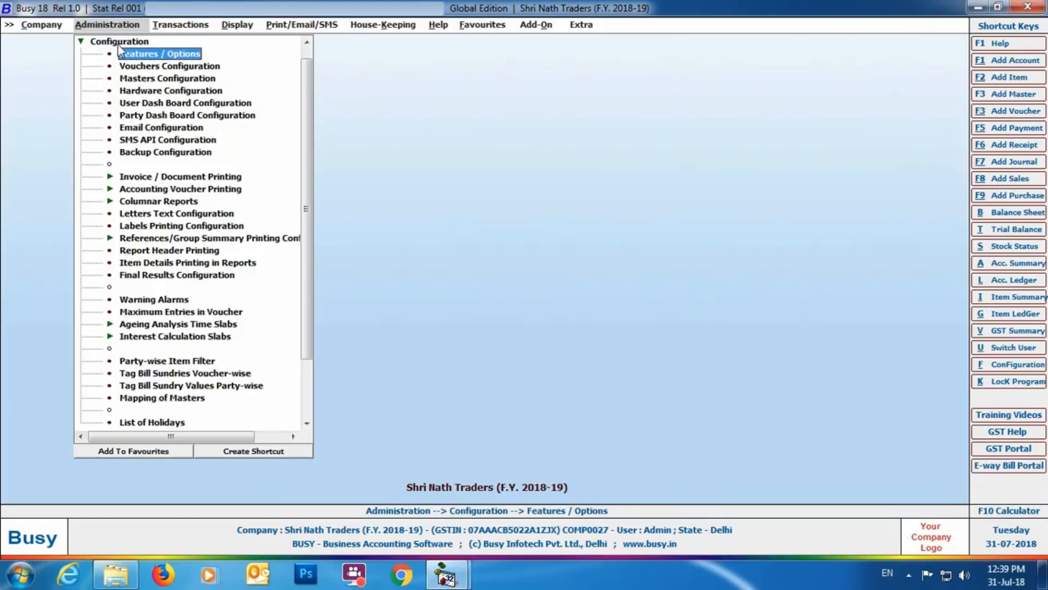
Step: Open the Mahavira Containers account master for modification
click(119, 42)
click(119, 42)
click(120, 43)
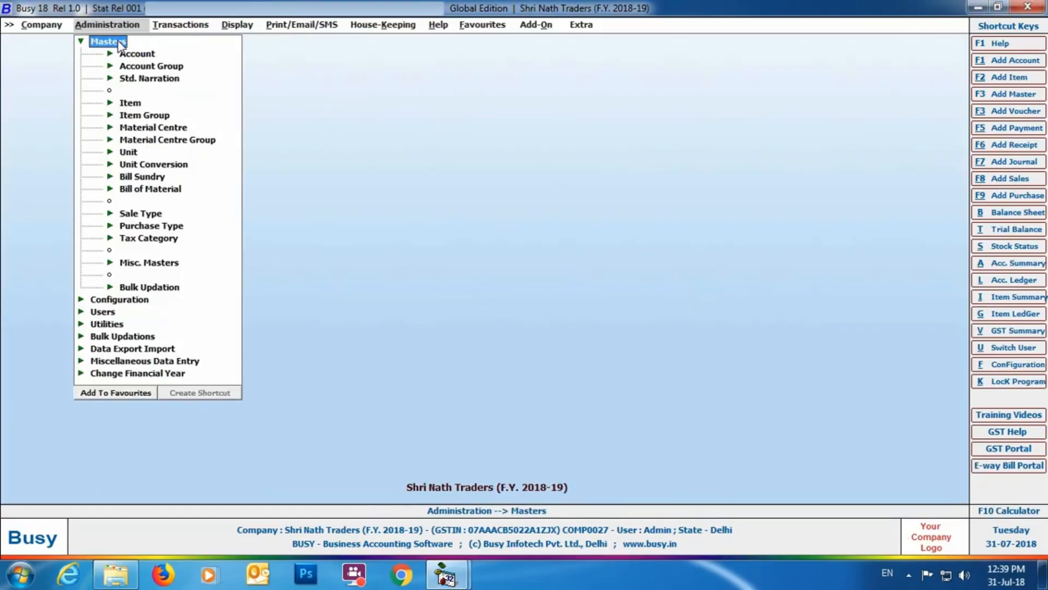
click(123, 56)
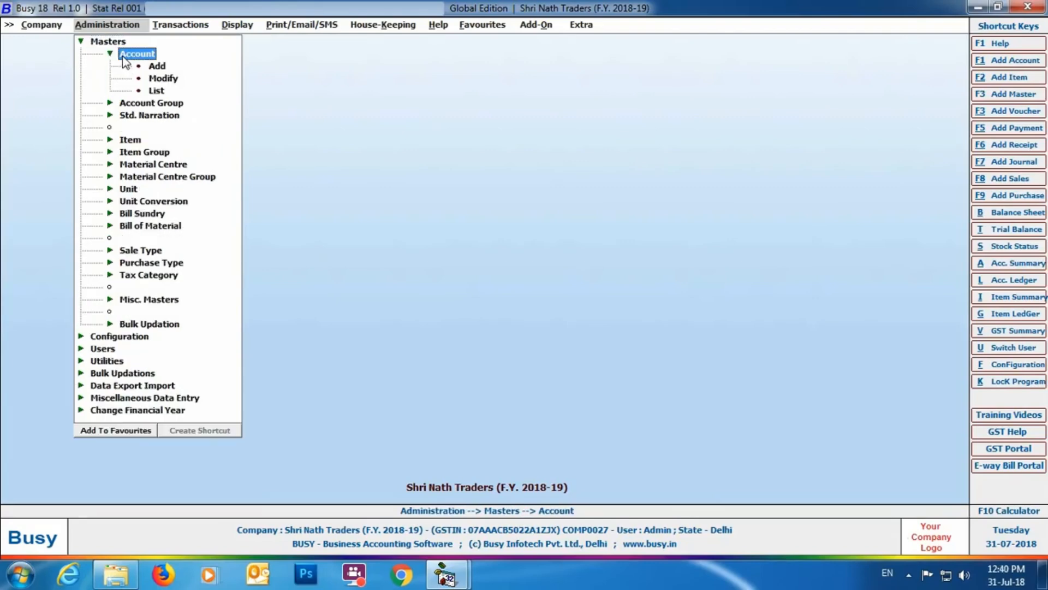
double_click(156, 79)
text(m)
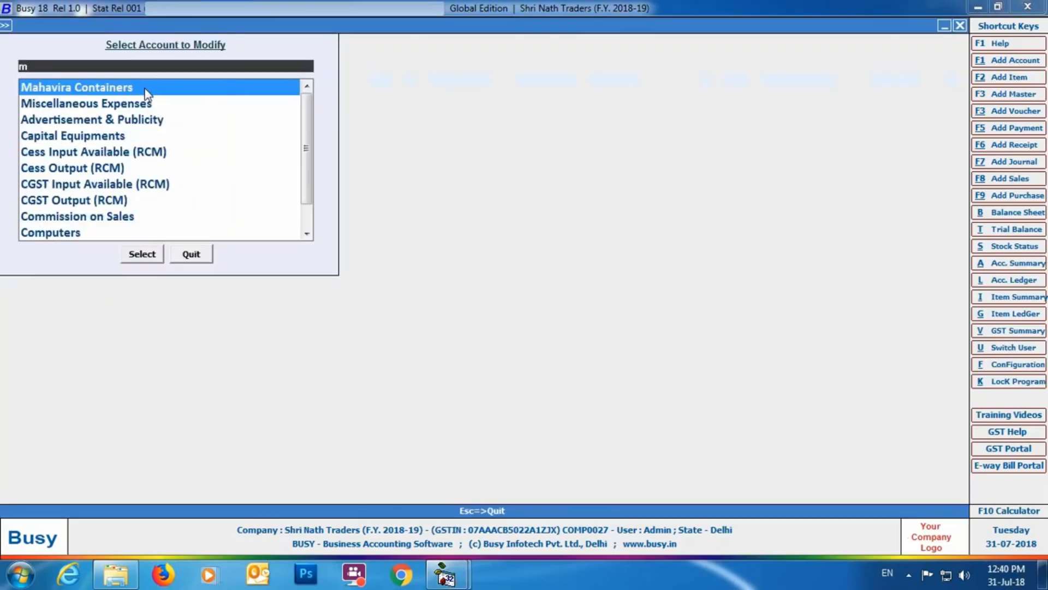
click(143, 87)
click(143, 254)
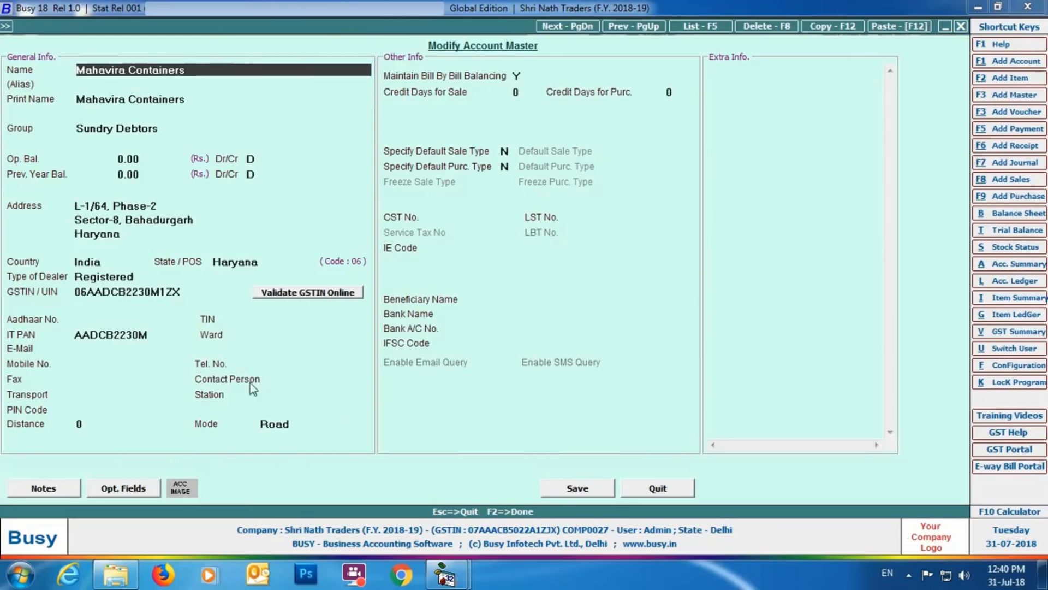
Step: Enter Avtar Transport Srvice as the account's transport and Bahadurgarh as its station
click(86, 394)
text(Avtar Transport Srvice)
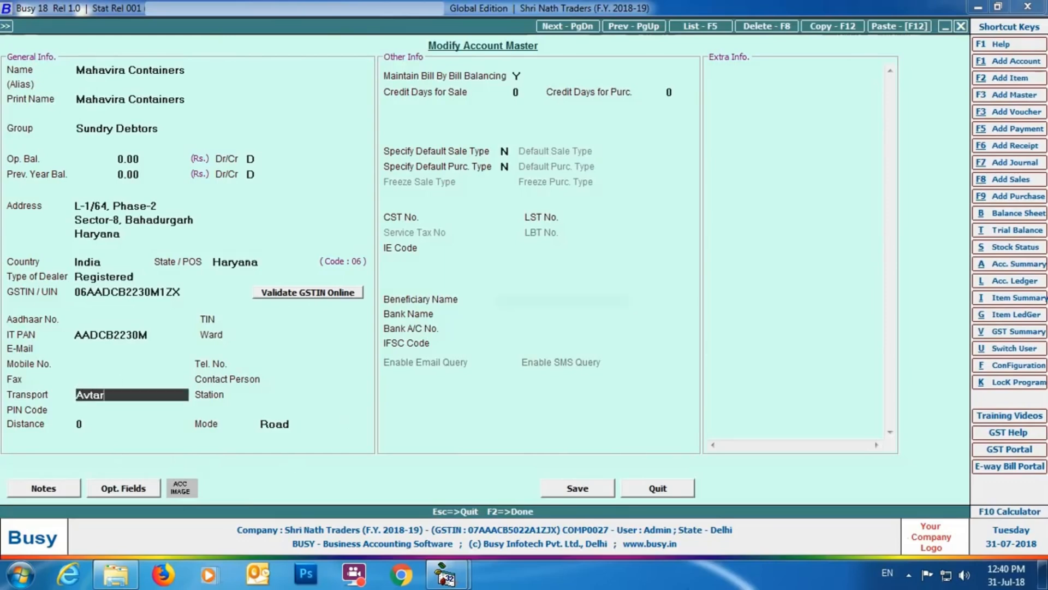
key(Return)
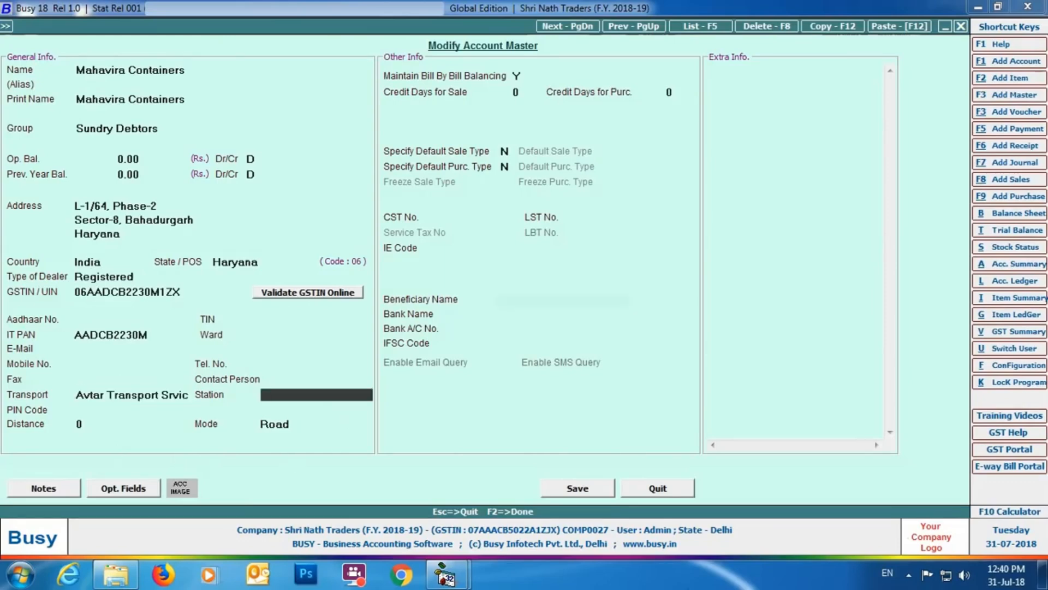
text(Bahadurgarh)
key(Return)
Step: Enter the party's PIN code, set the distance to 65, save the account, and leave account modification
text(122104)
key(Return)
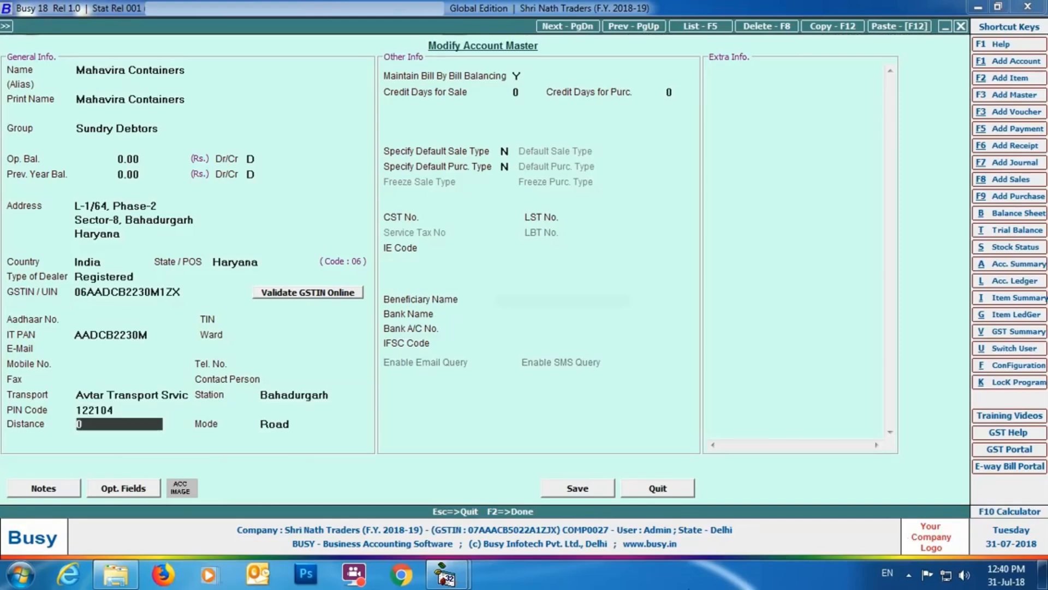
text(65)
key(Return)
click(565, 492)
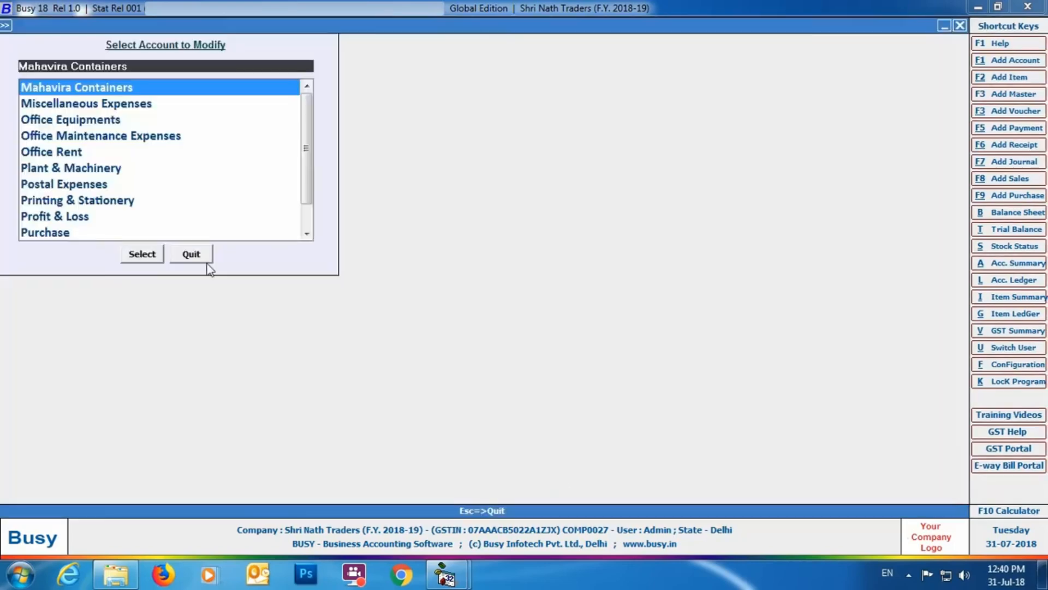
click(206, 258)
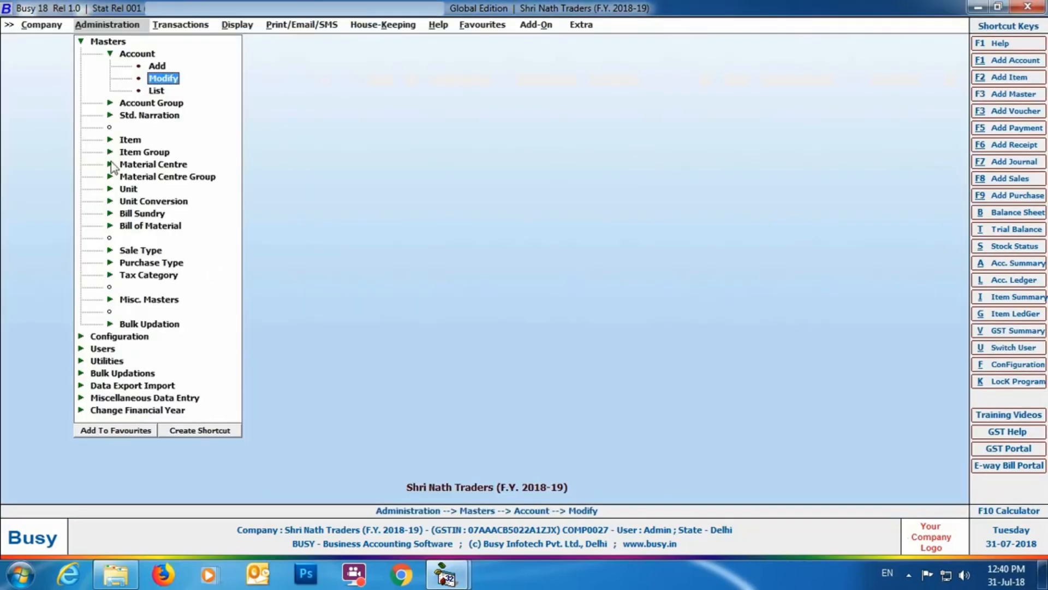
Step: Open the Main Store material centre master for modification
click(154, 165)
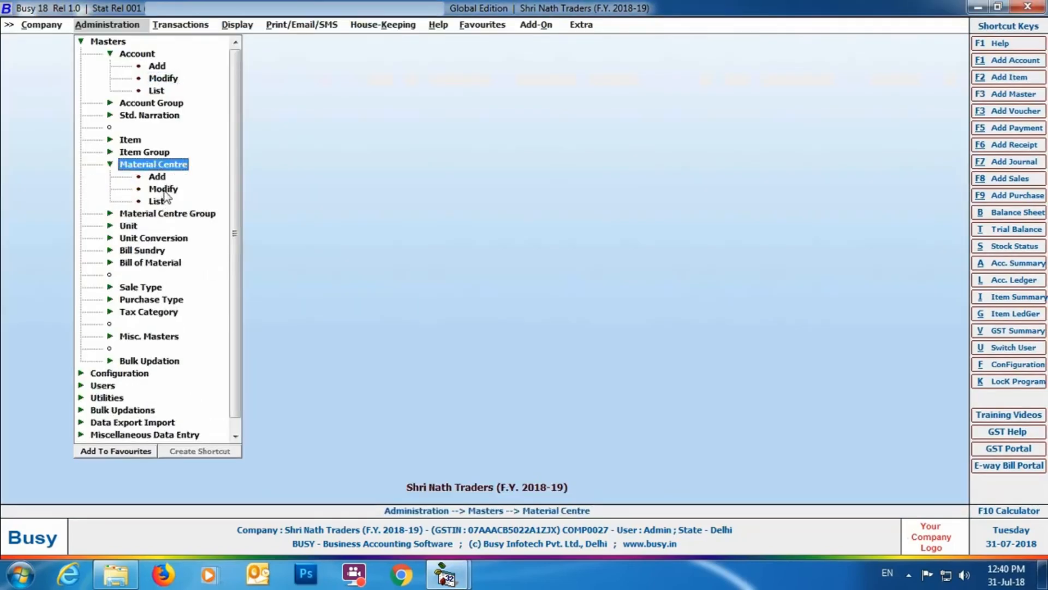
click(164, 190)
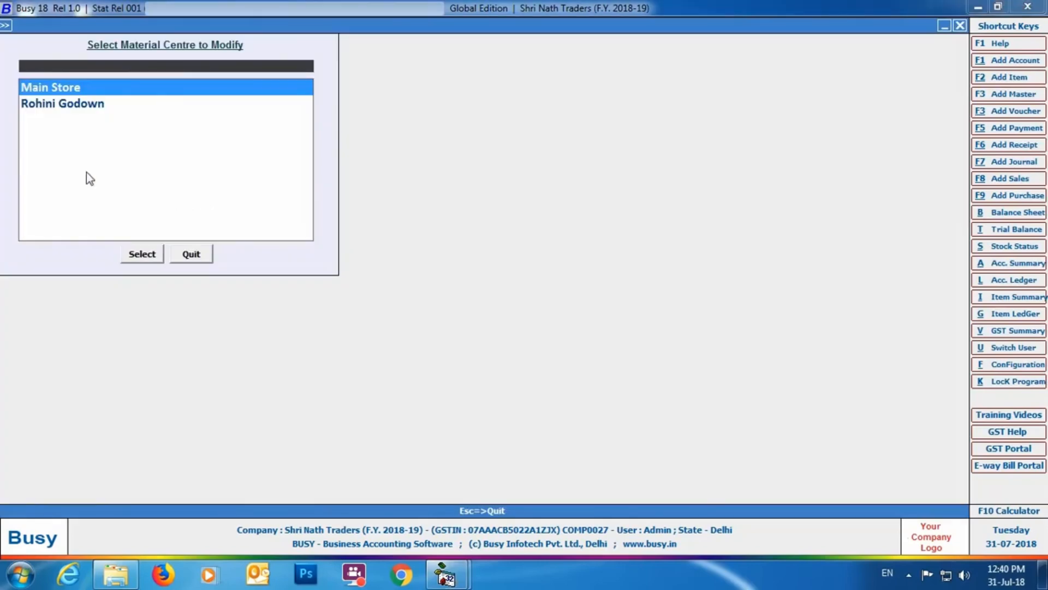
click(77, 87)
click(154, 254)
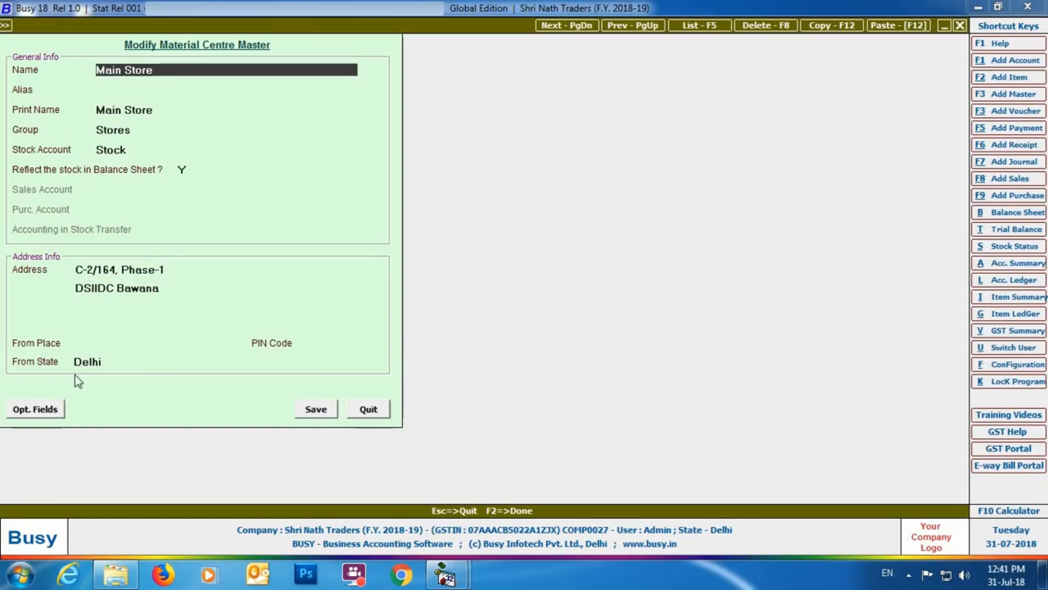
Step: Set the material centre's From Place to Bawana with its PIN code, keep Delhi as the state, save, and leave material centre modification
click(102, 342)
text(awana)
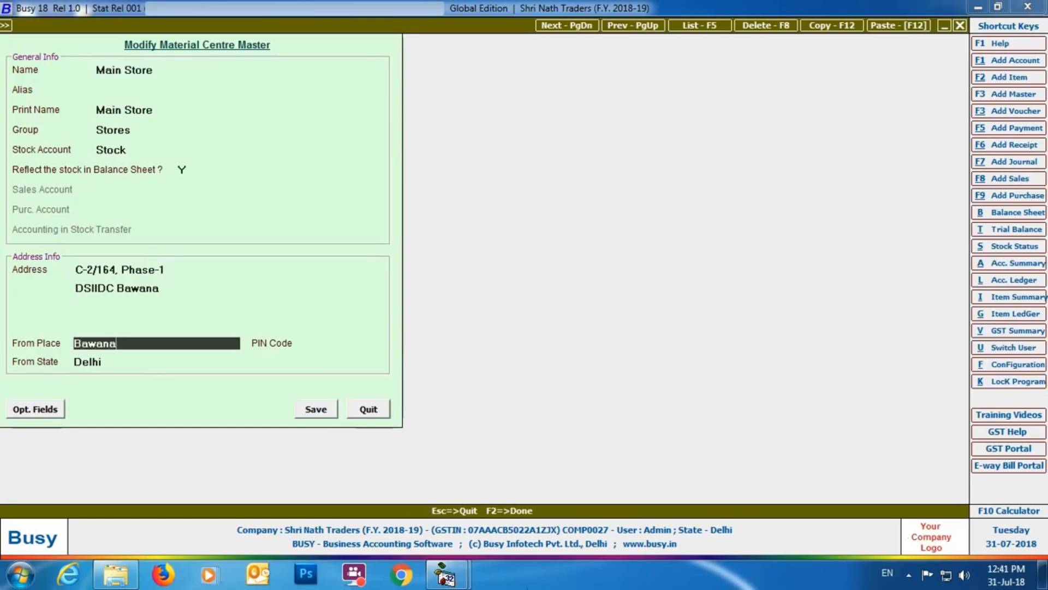
key(Return)
text(110040)
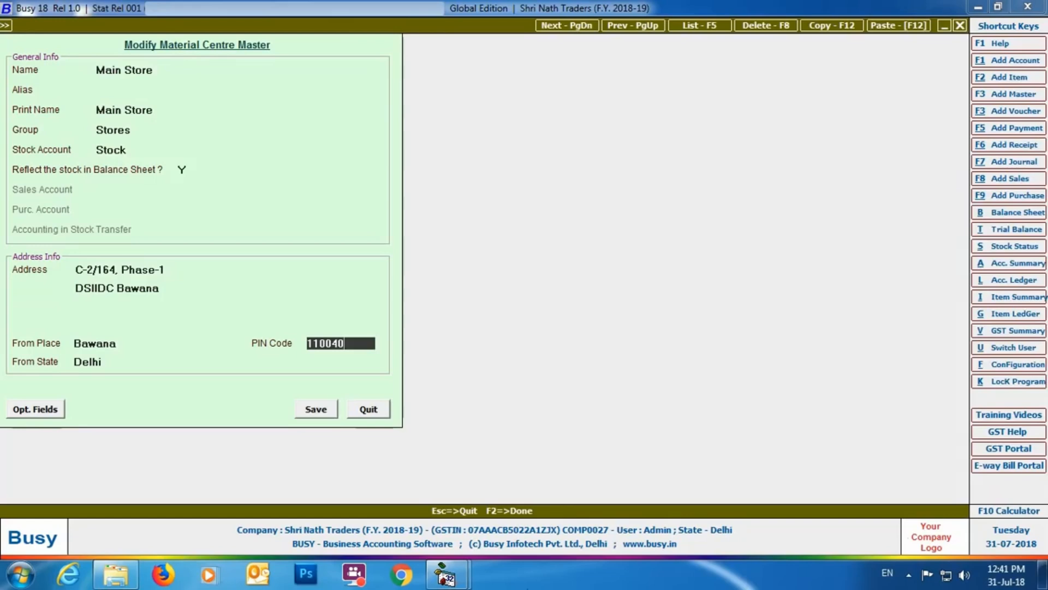
key(Return)
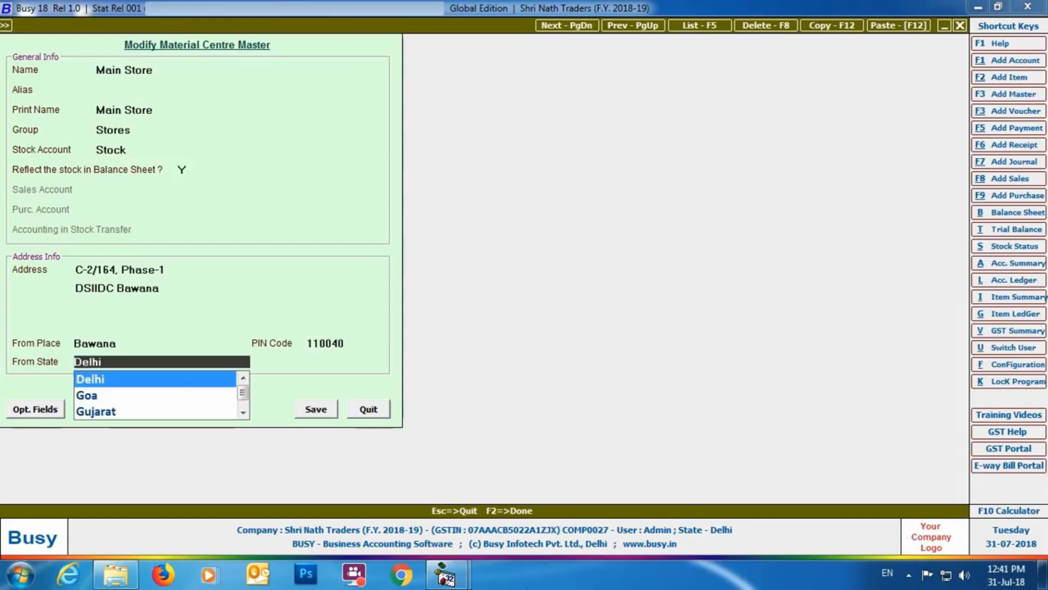
key(Return)
click(317, 414)
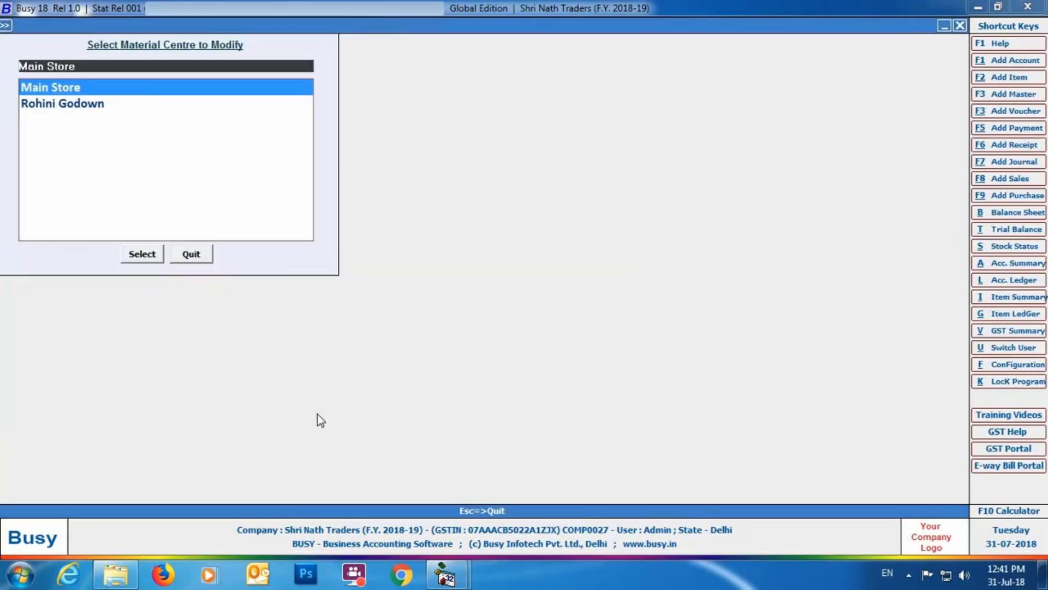
click(189, 254)
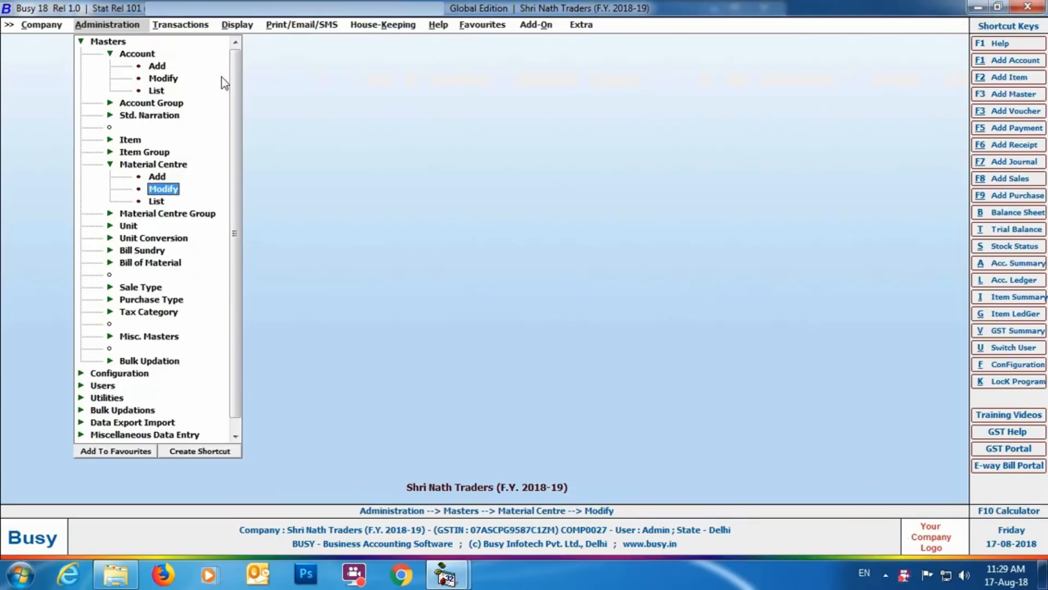
Step: Open the Input Transporter's GSTIN / ID utility under GST Misc. Utilities and load the existing transporters
click(201, 24)
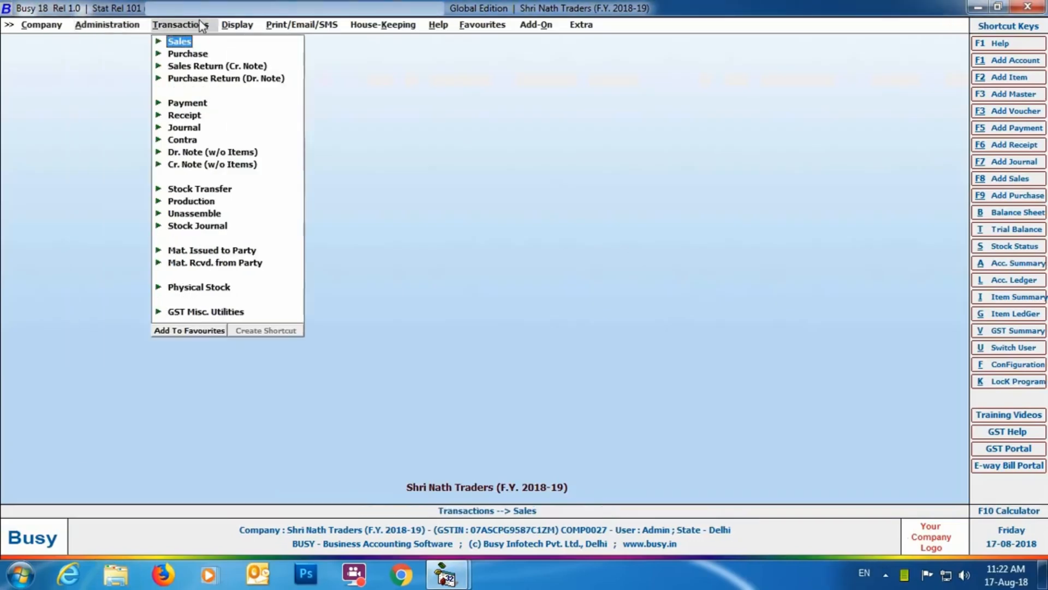
click(215, 313)
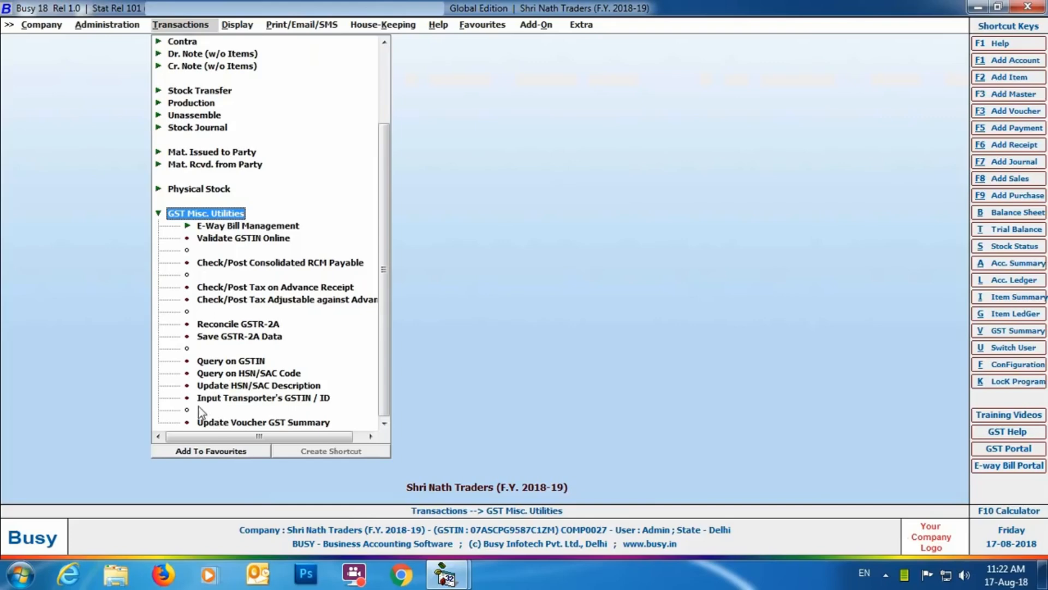
double_click(310, 399)
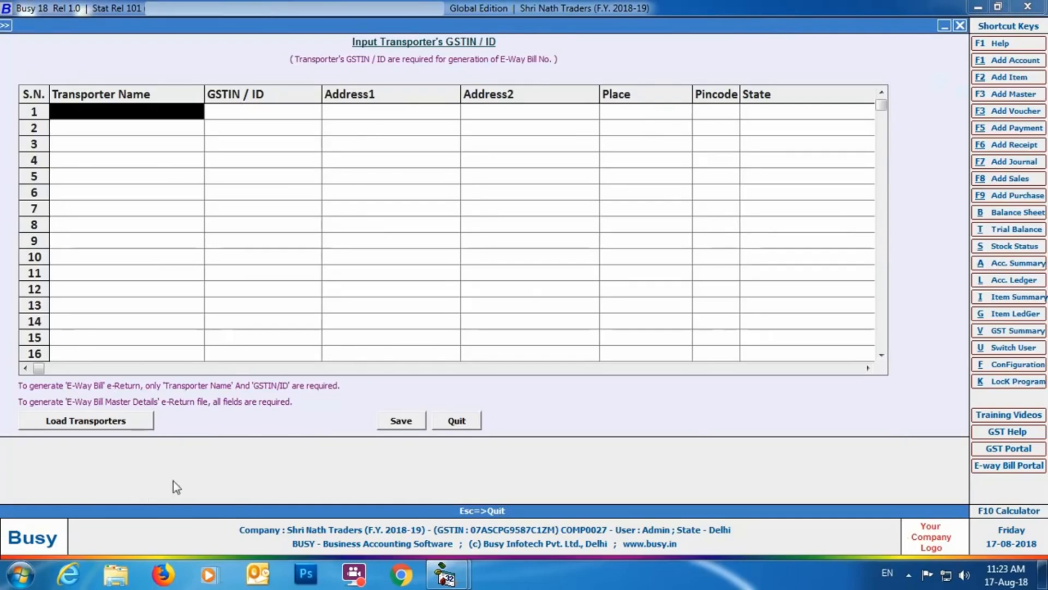
click(65, 427)
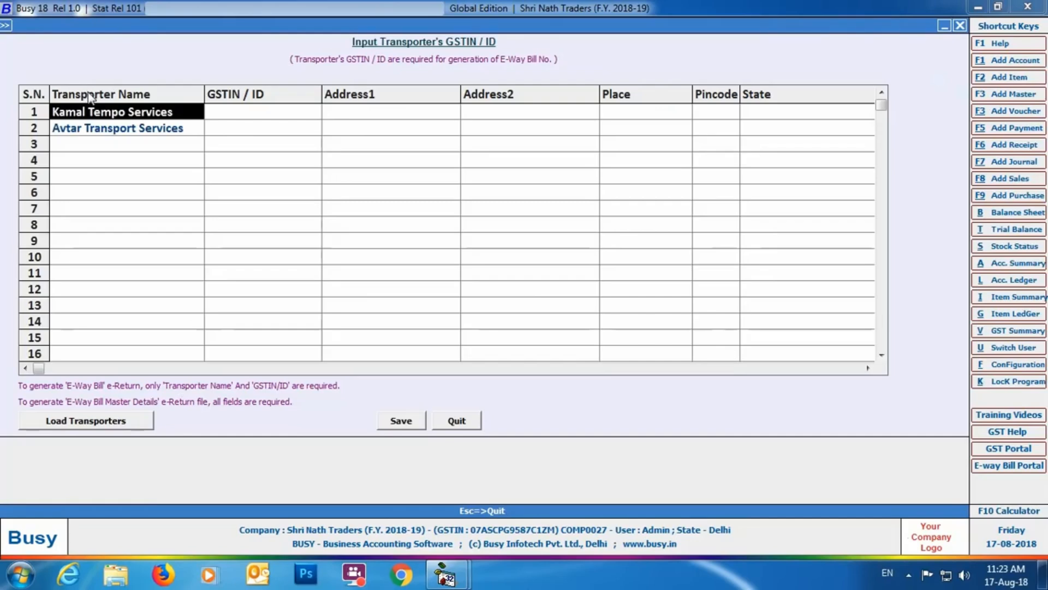
Step: Enter the GSTIN and both address lines for Kamal Tempo Services
click(238, 117)
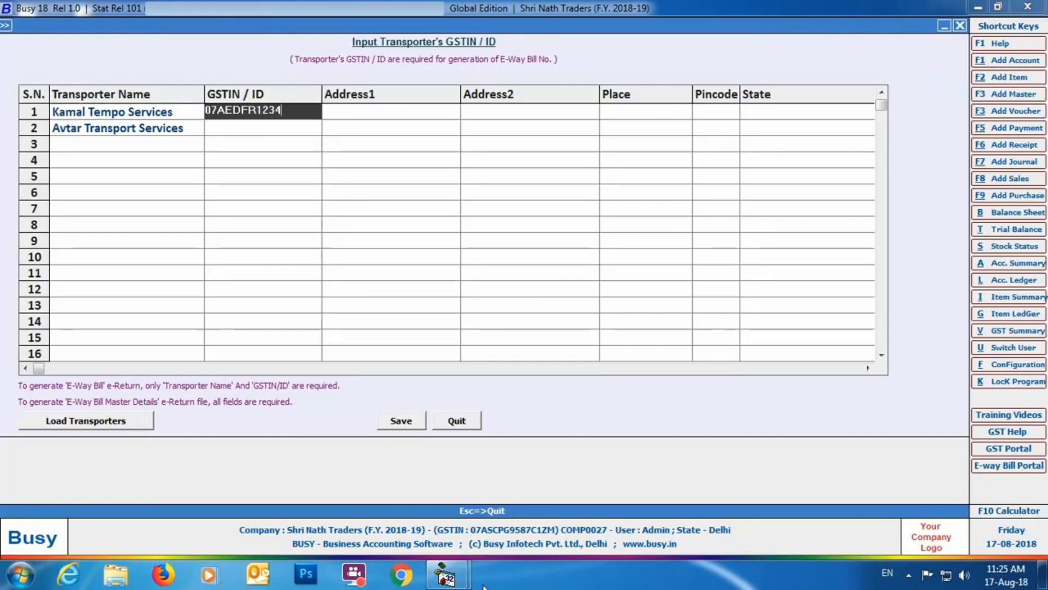
key(Return)
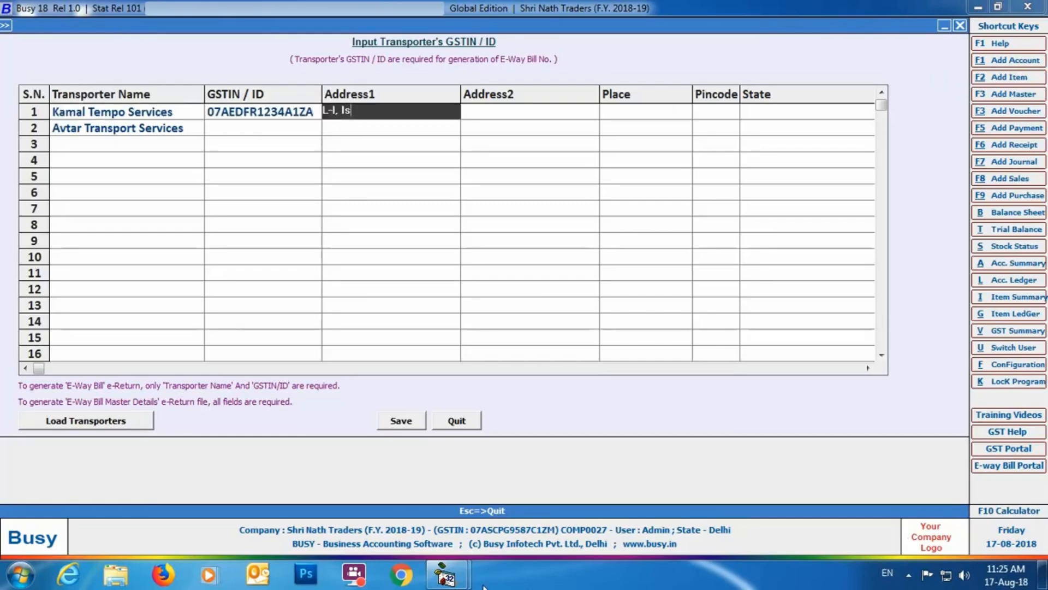
key(Return)
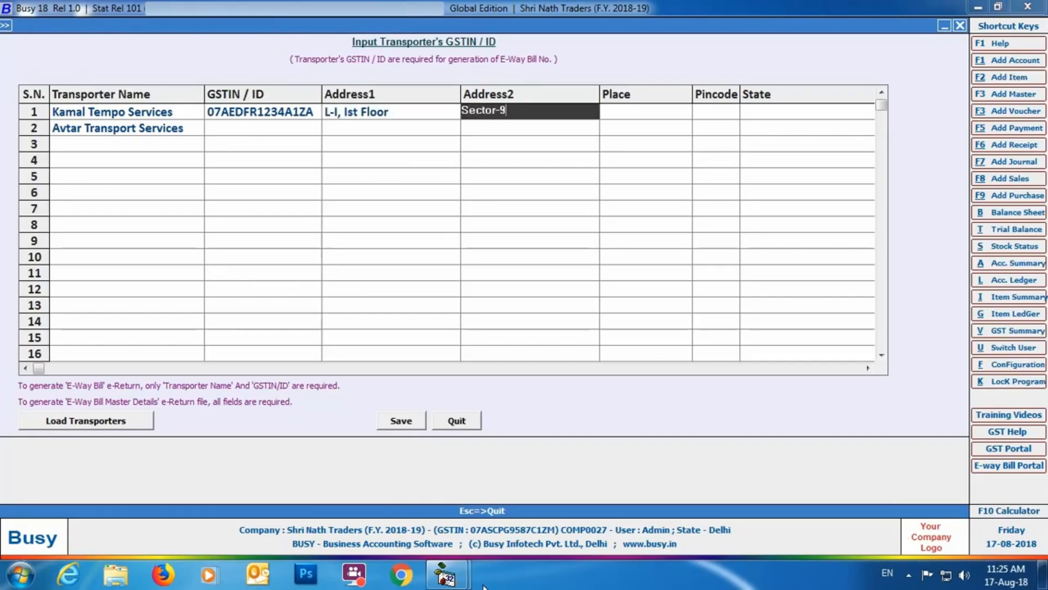
key(Return)
Step: Set Kamal Tempo Services' place to Dwarka and state to Delhi, and enter its pincode and mobile number
text(Dwarka)
key(Return)
text(110065)
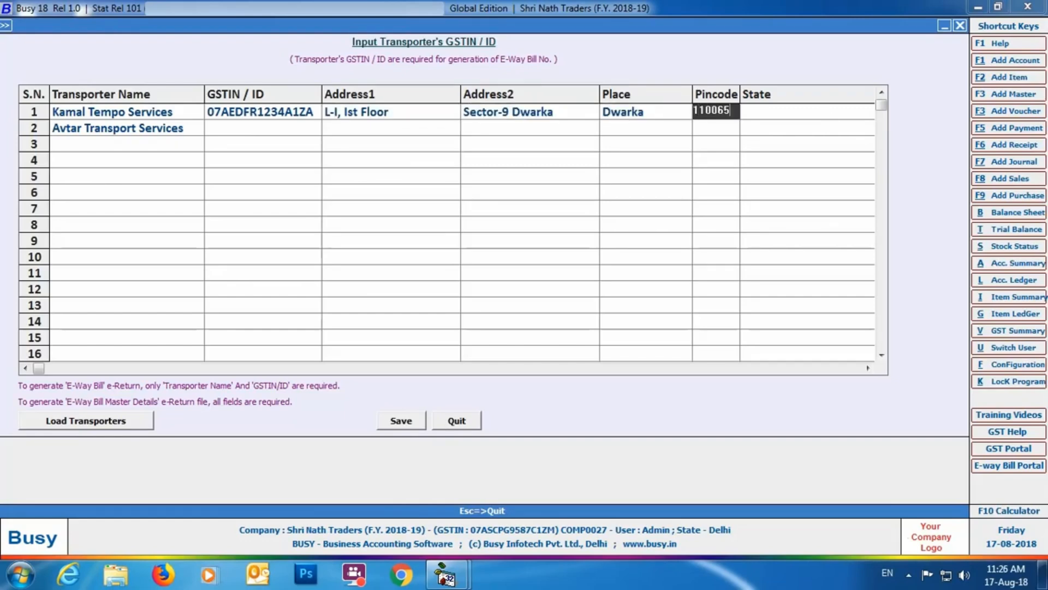
key(Return)
text(Delhi)
key(Return)
key(Return)
key(Return)
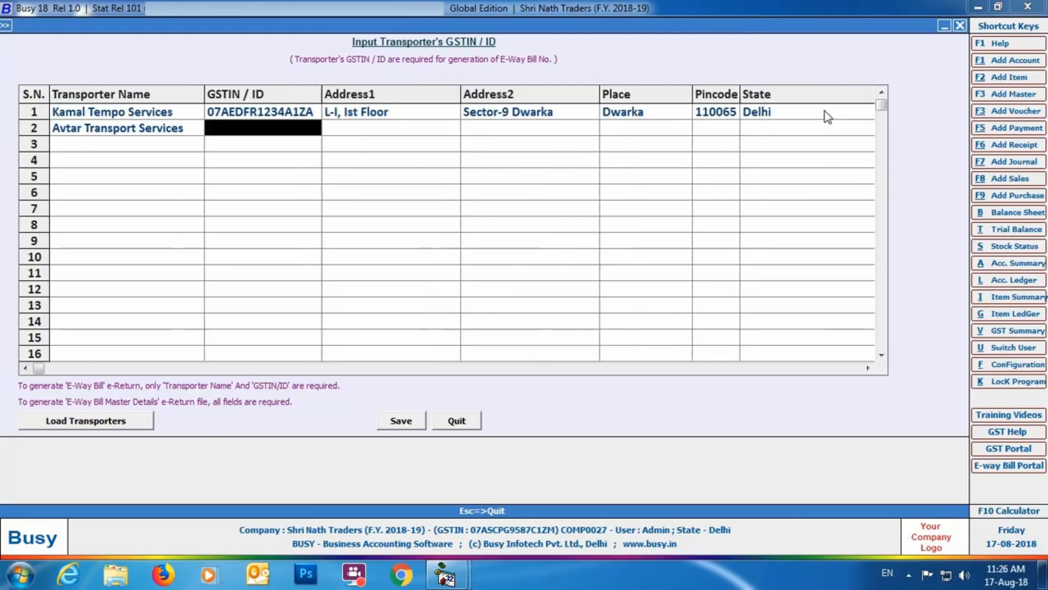
Step: Enter the GSTIN and both address lines for Avtar Transport Services
key(Return)
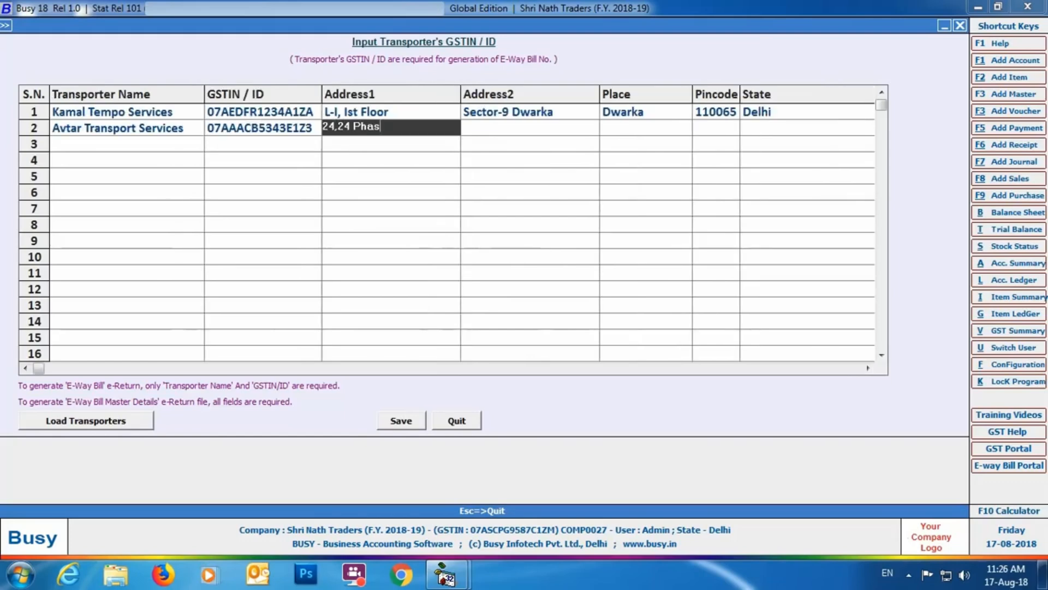
key(Return)
key(Return)
Step: Set Avtar Transport Services' place to Adarsh Nagar and state to Delhi, enter its pincode and mobile number, and save the transporter details
text(Adarsh N)
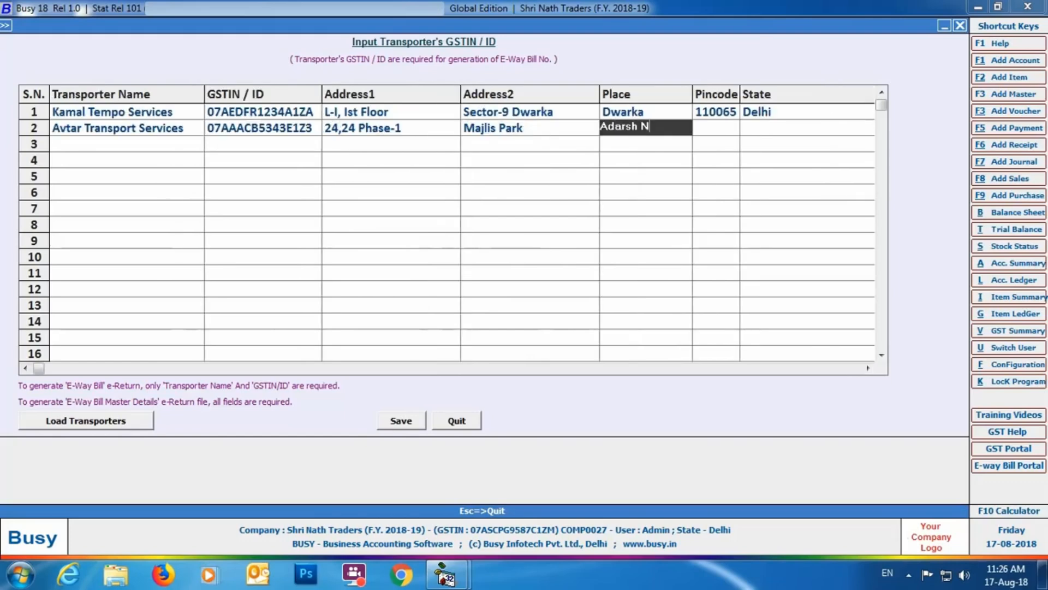
text(agar)
key(Return)
text(110085)
key(Return)
text(Delhi)
key(Return)
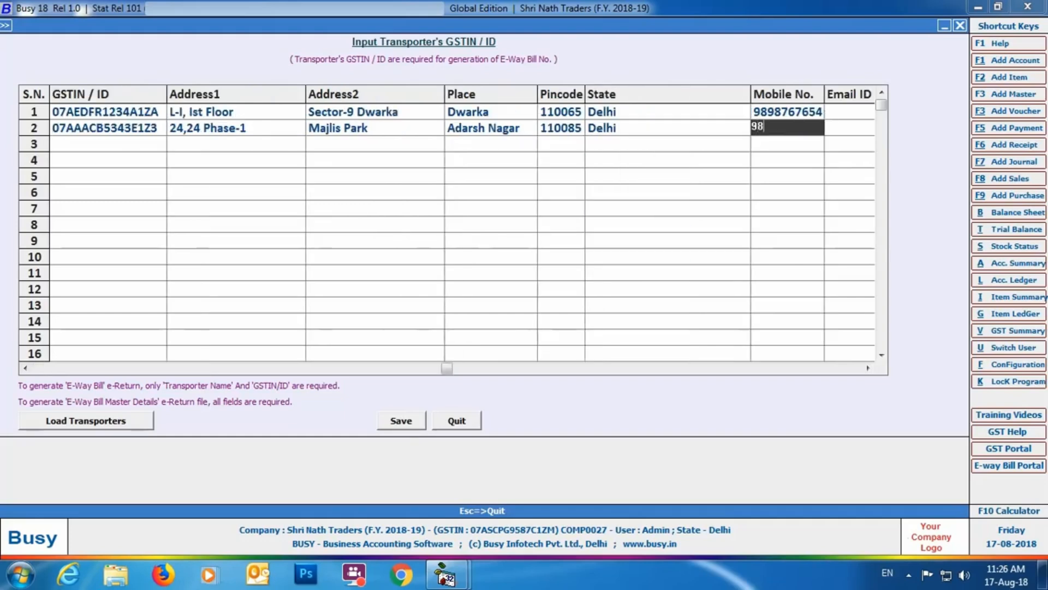
key(Return)
key(Return)
click(411, 424)
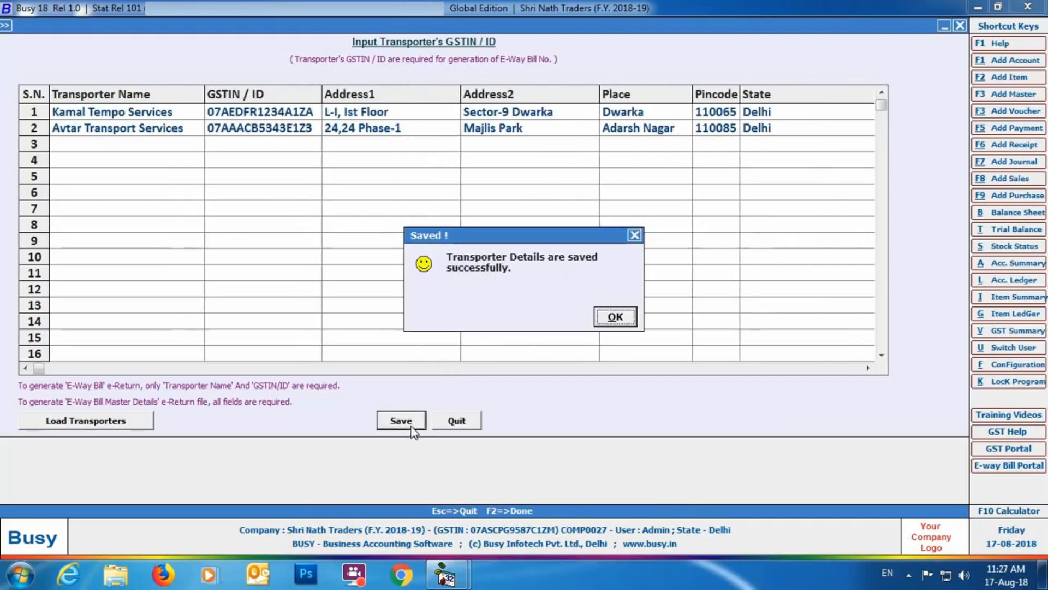
click(597, 315)
Step: Start a new sales voucher in the Main series with sale type I/GST-12%, party Mahavira Containers and material centre Main Store
drag(390, 153, 391, 77)
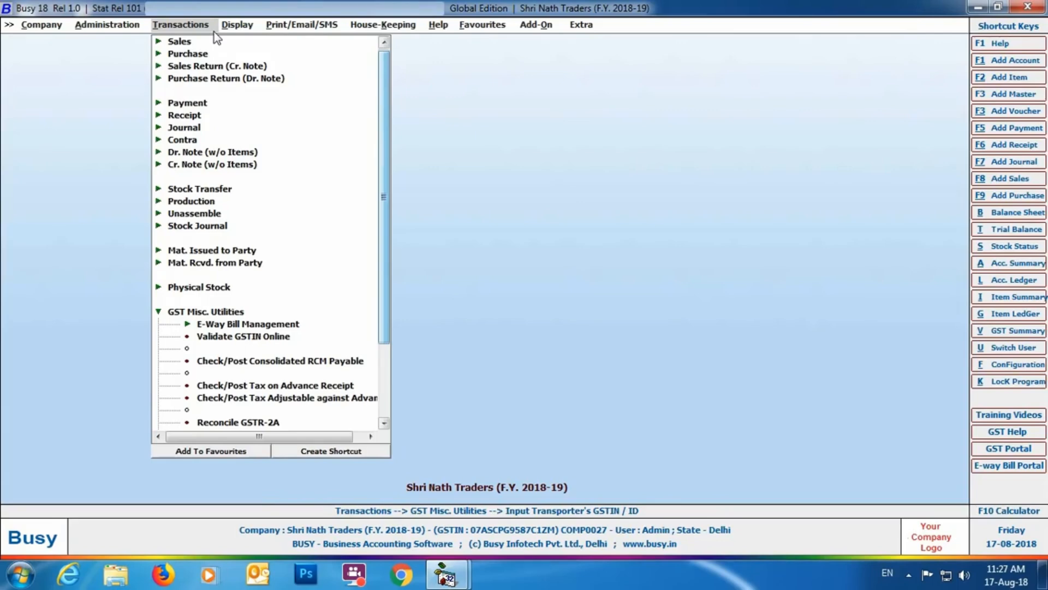
click(180, 41)
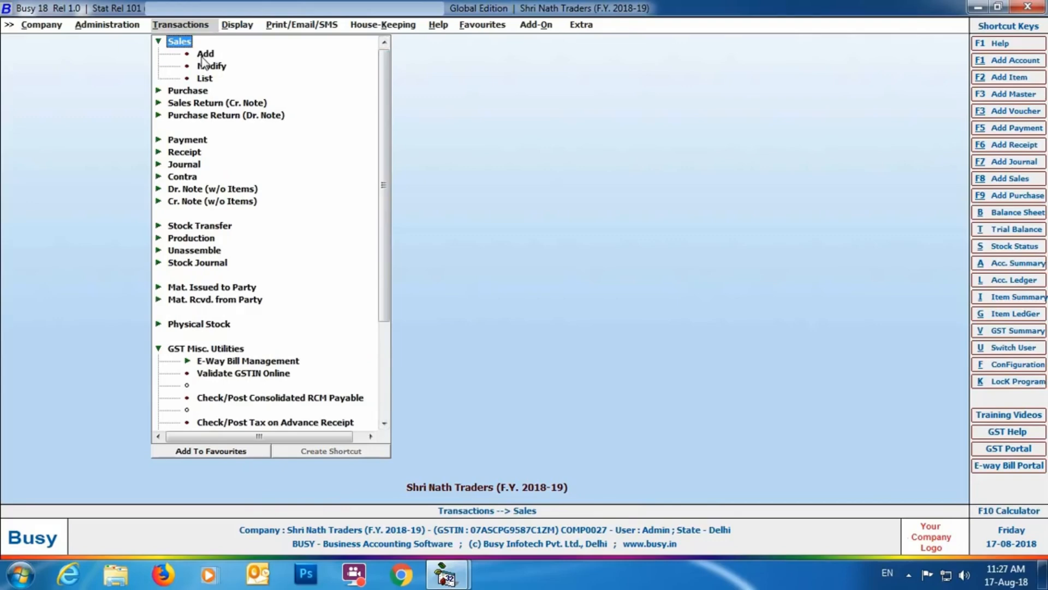
click(204, 53)
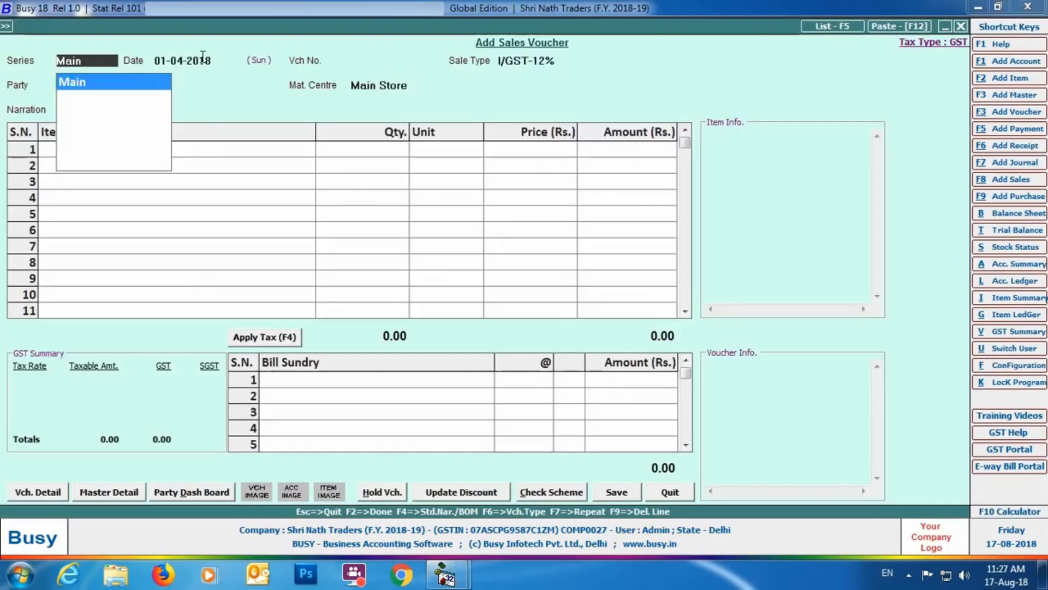
key(Return)
key(Return)
key(Return)
key(Return)
text(m)
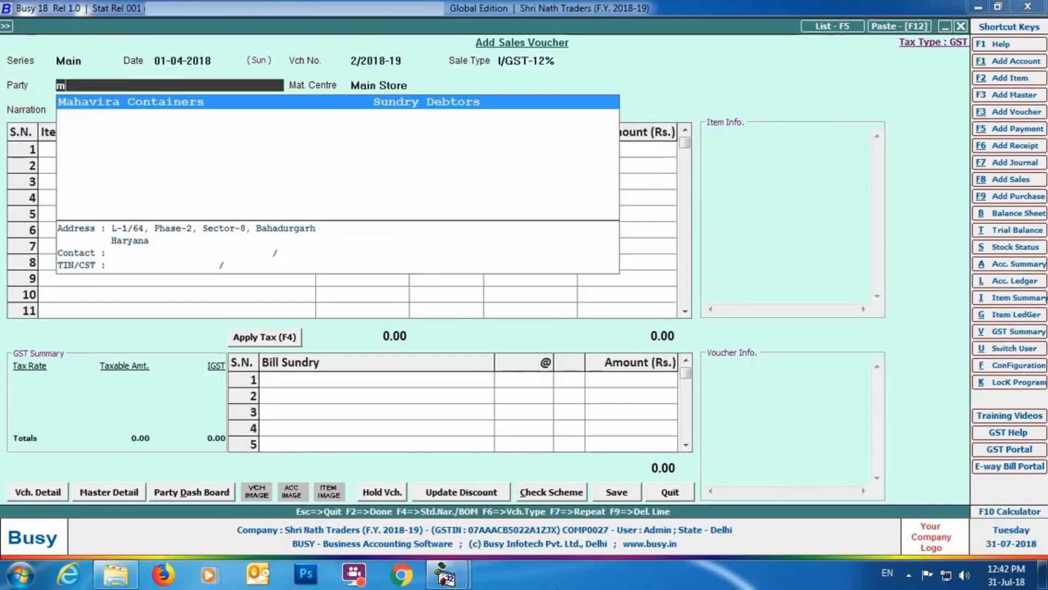
text(ah)
key(Return)
Step: Add 1000 boxes of Big Bell Box- 3 Ply at Rs. 120 each and apply 12% IGST
key(Return)
text(bi)
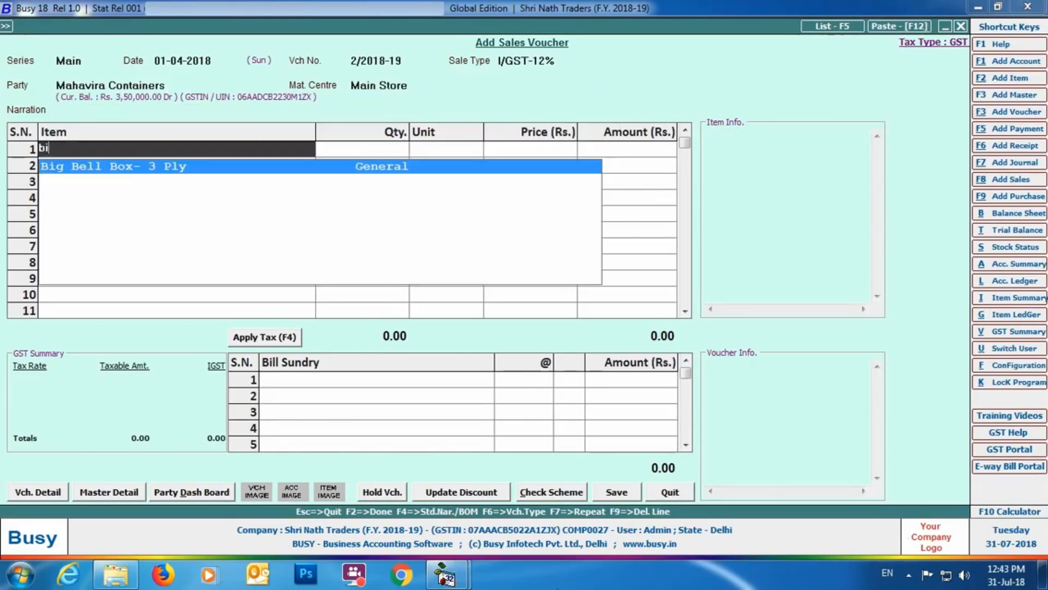
key(Return)
text(1000)
key(Return)
key(Return)
text(120)
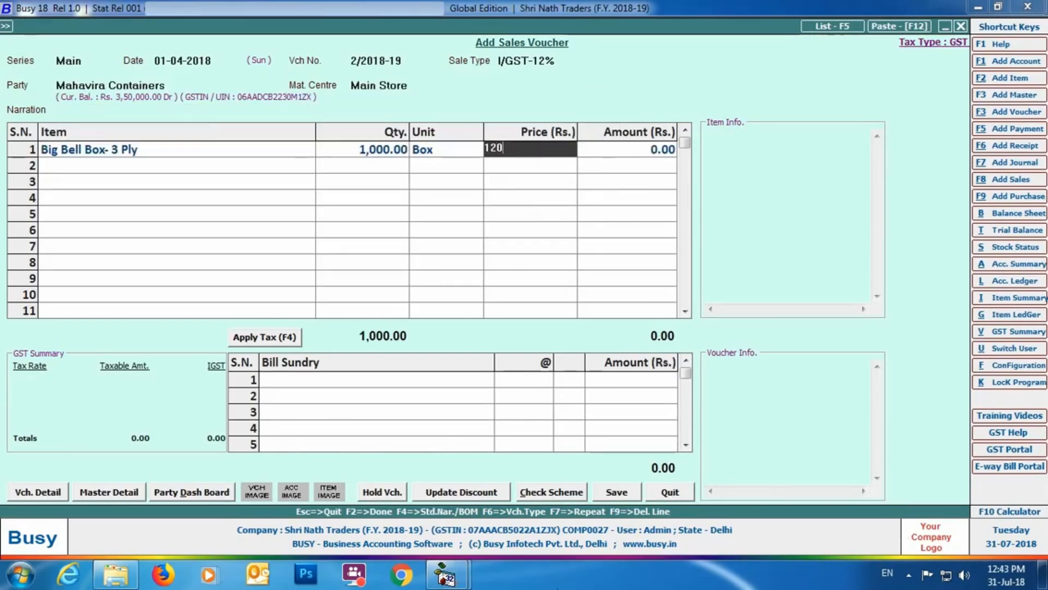
key(Return)
key(Return)
key(Return)
key(Return)
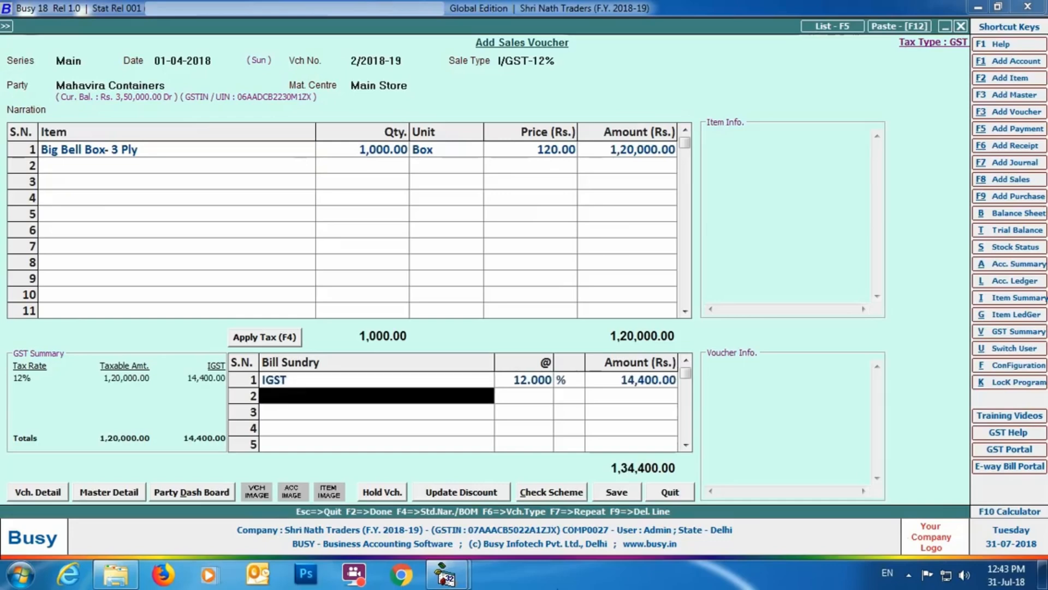
Step: Save the voucher with Avtar Transport Services as transporter and review that transporter's GSTIN record
click(633, 490)
click(536, 386)
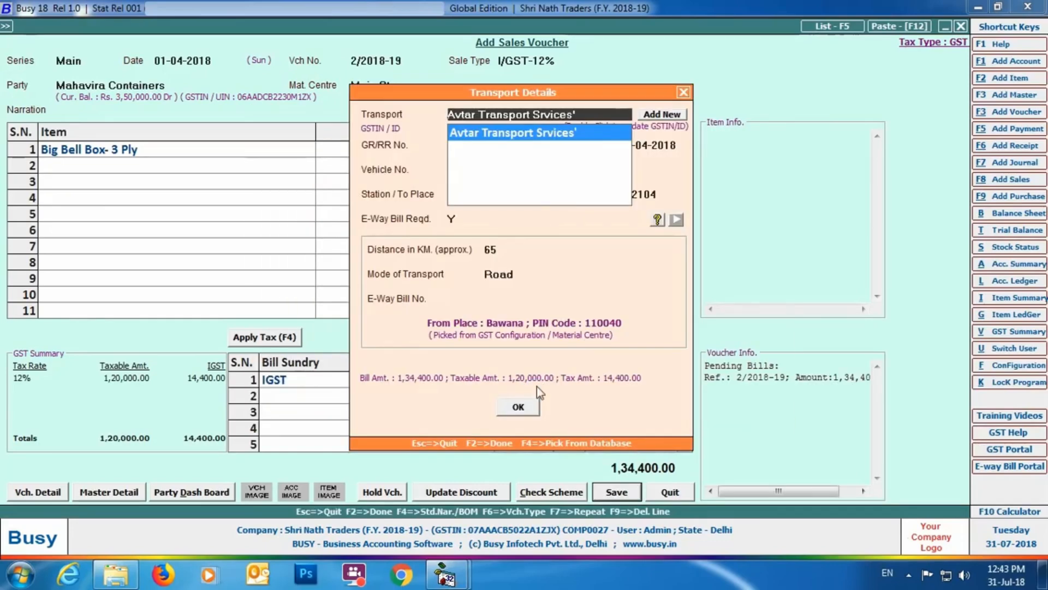
key(Return)
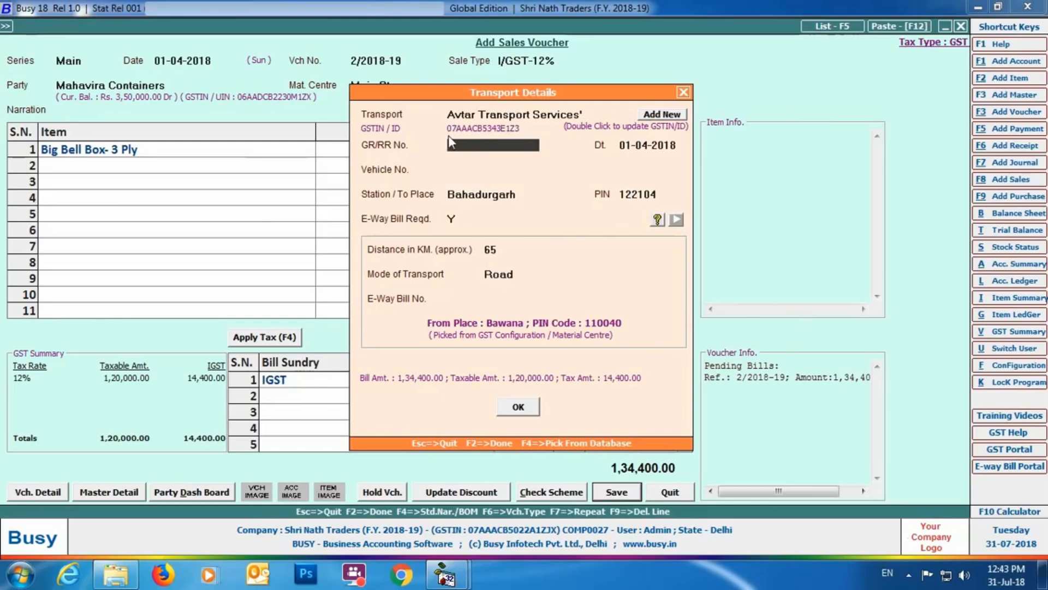
double_click(663, 125)
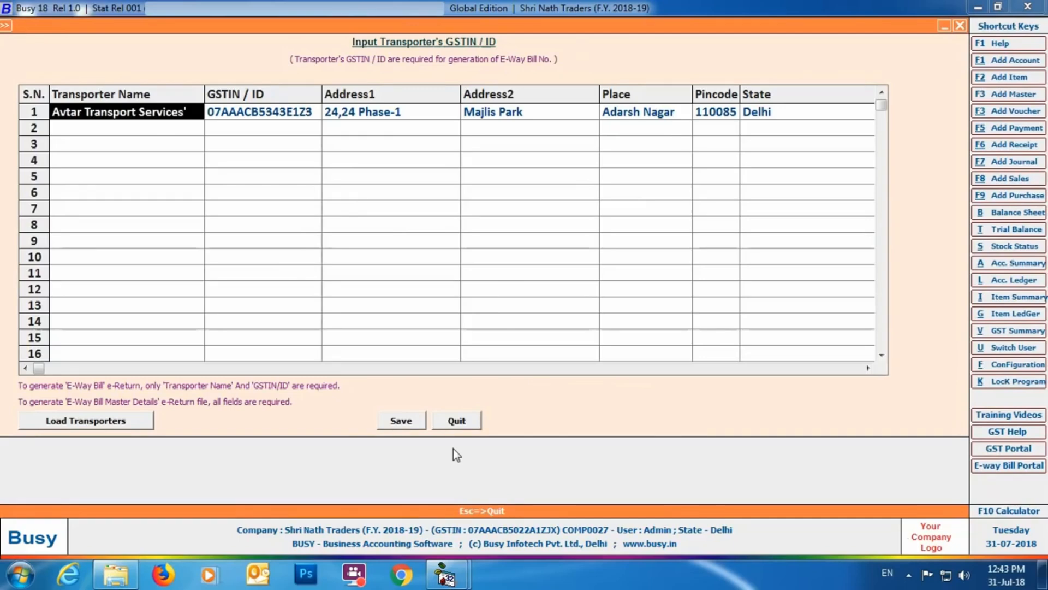
click(456, 421)
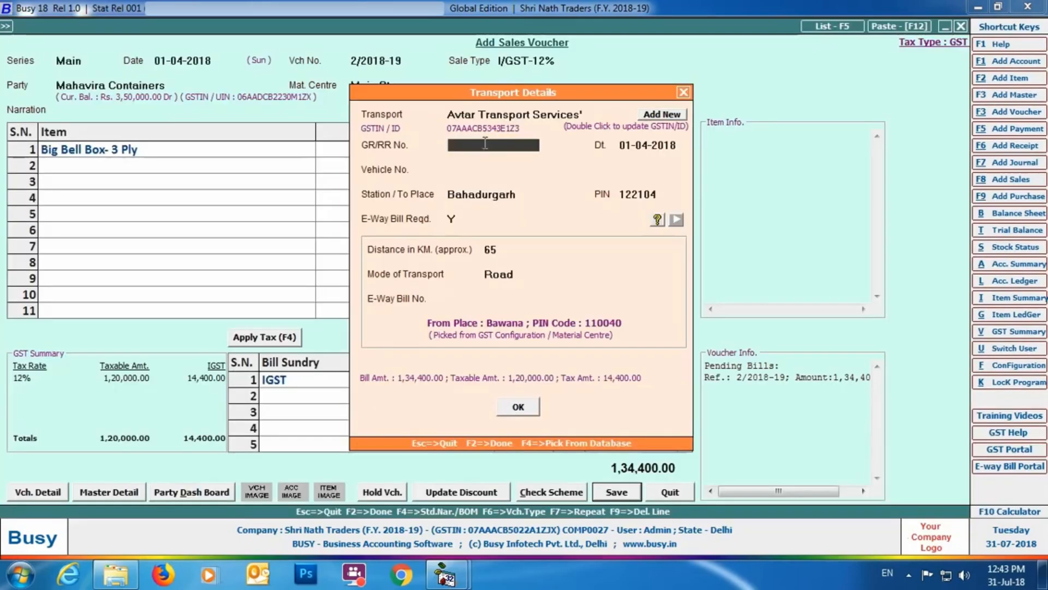
Step: Set the GR/RR No. to 122401 and the vehicle number to DL8LAB1234, keep the remaining transport details, and accept them
text(122401)
key(Return)
key(Return)
text(DL8LAB1234)
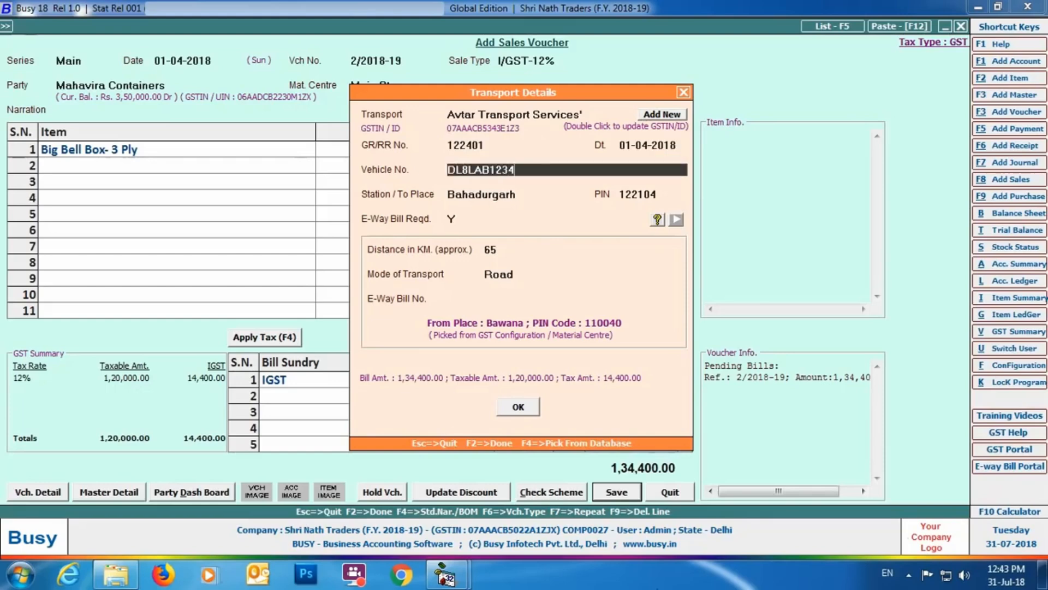
key(Return)
key(Return)
key(Return)
key(Return)
key(Return)
key(Return)
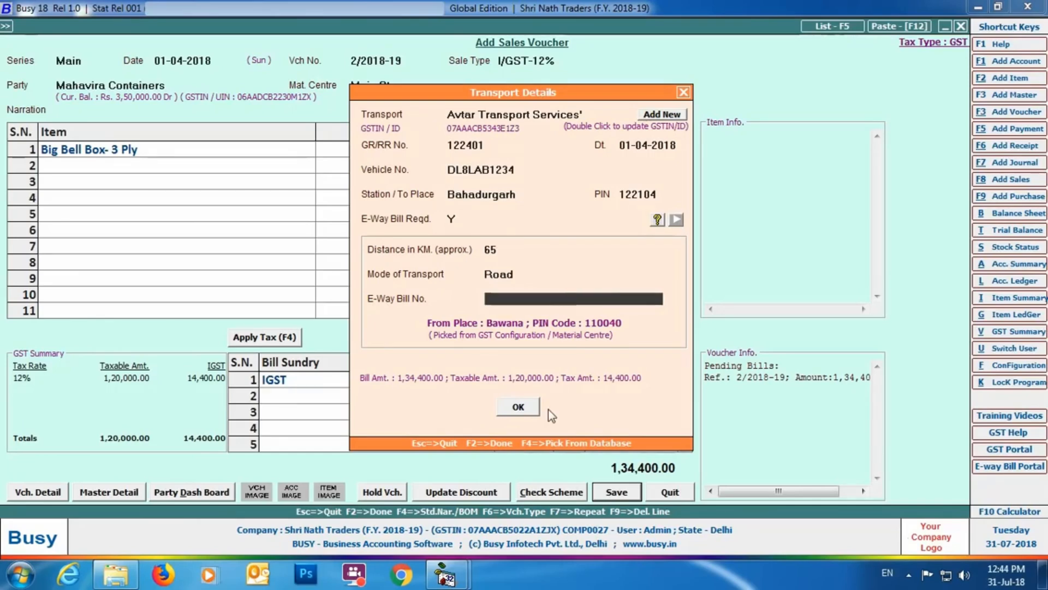
click(518, 407)
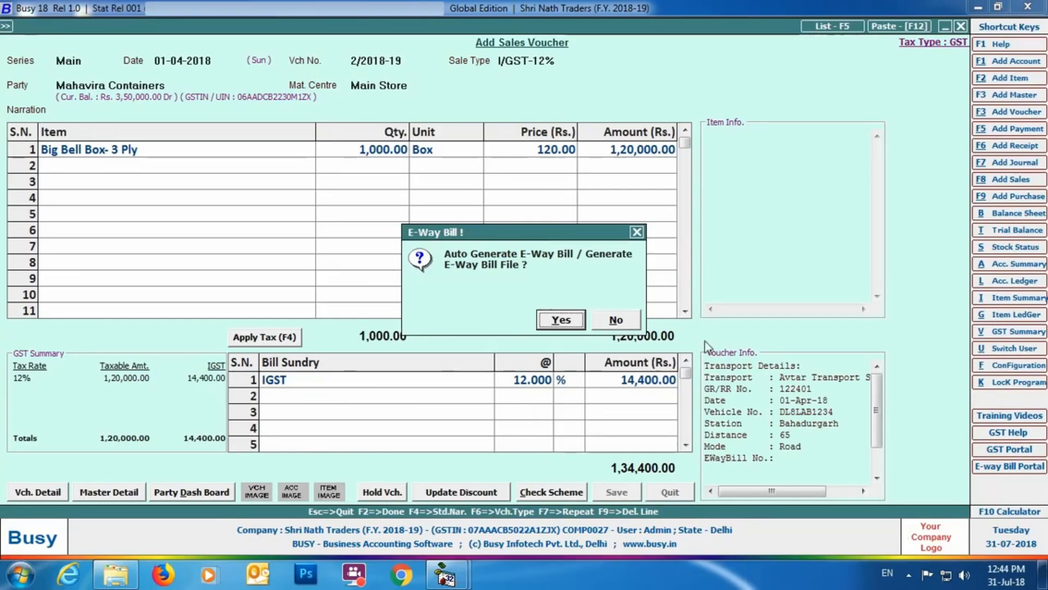
Step: Choose to generate the voucher's E-Way Bill as a JSON file and set the file path to the Desktop folder
click(565, 325)
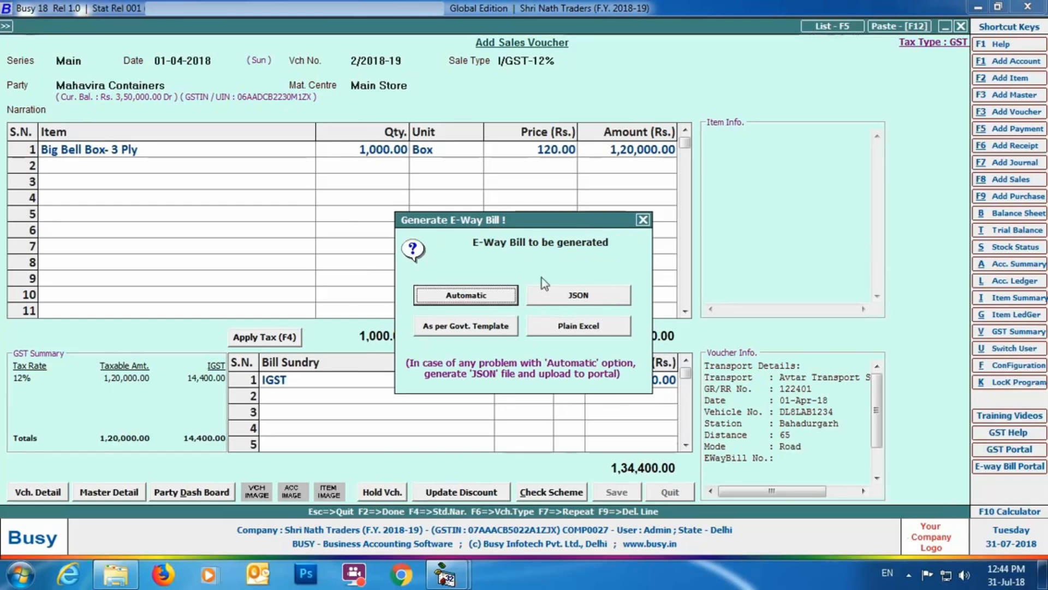
click(604, 298)
key(Return)
key(Return)
key(Return)
key(Return)
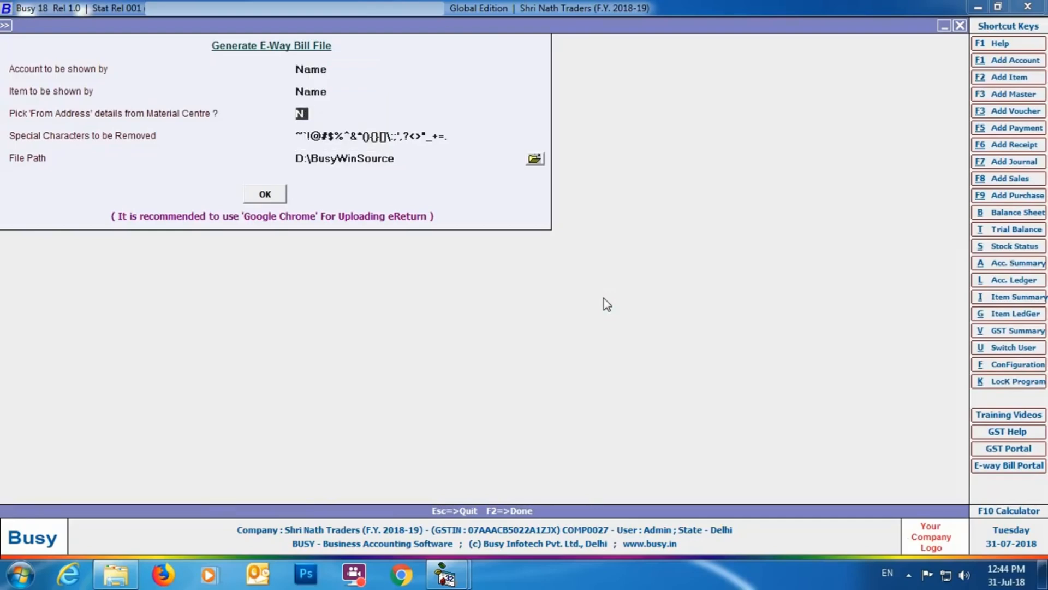
click(534, 159)
click(446, 213)
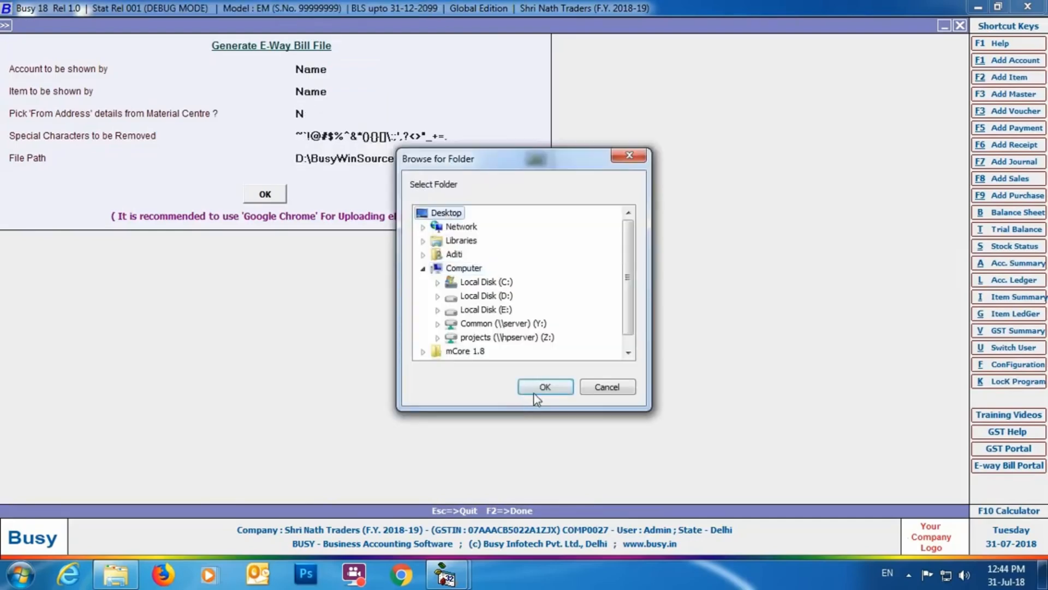
click(534, 393)
Step: Check the E-Way Bill file for possible errors and open the UQC update for the invalid entry
click(279, 197)
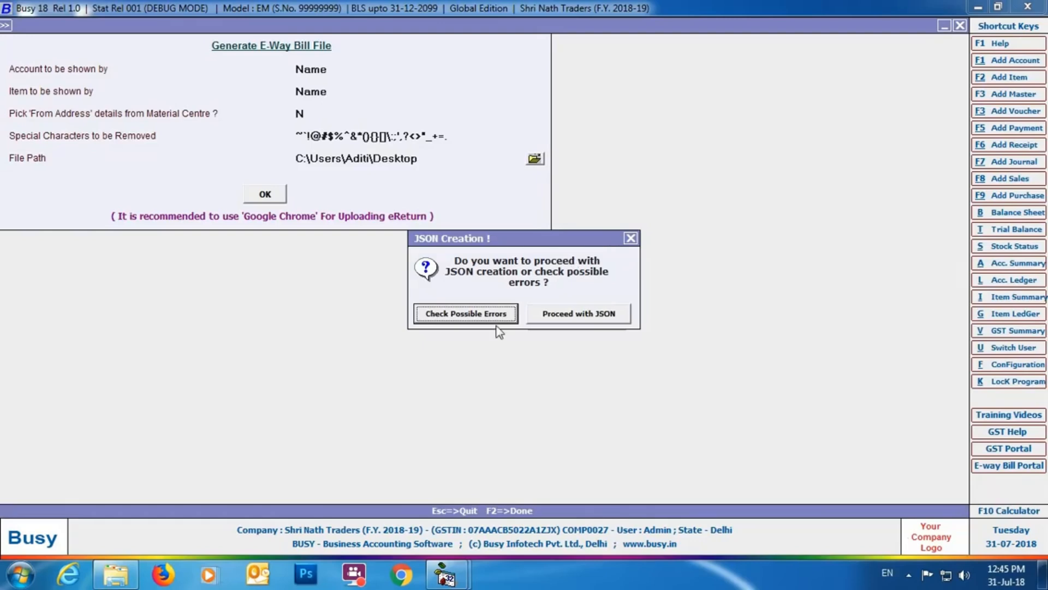
click(460, 316)
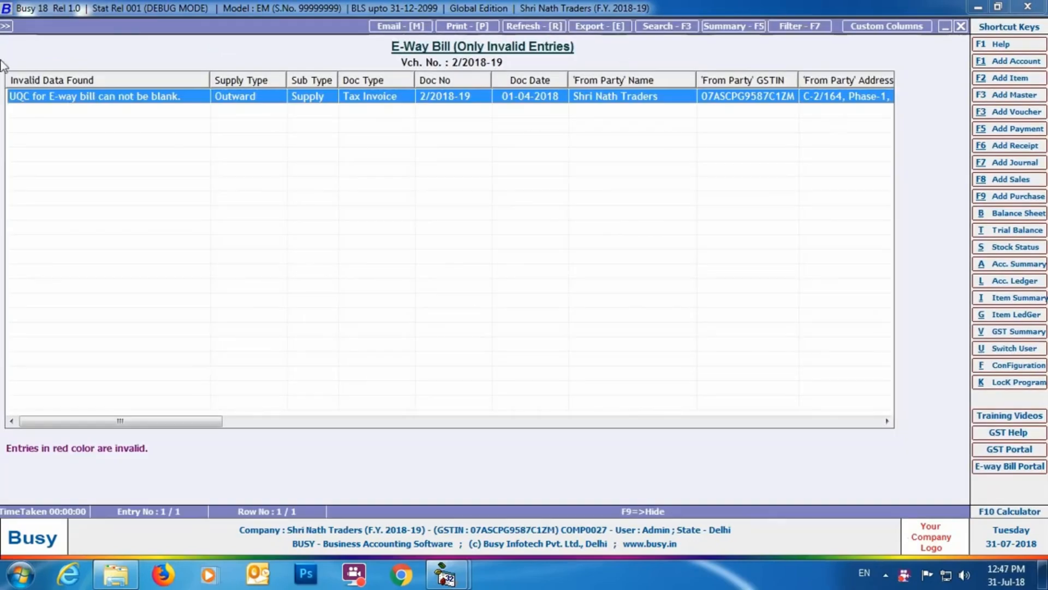
double_click(157, 100)
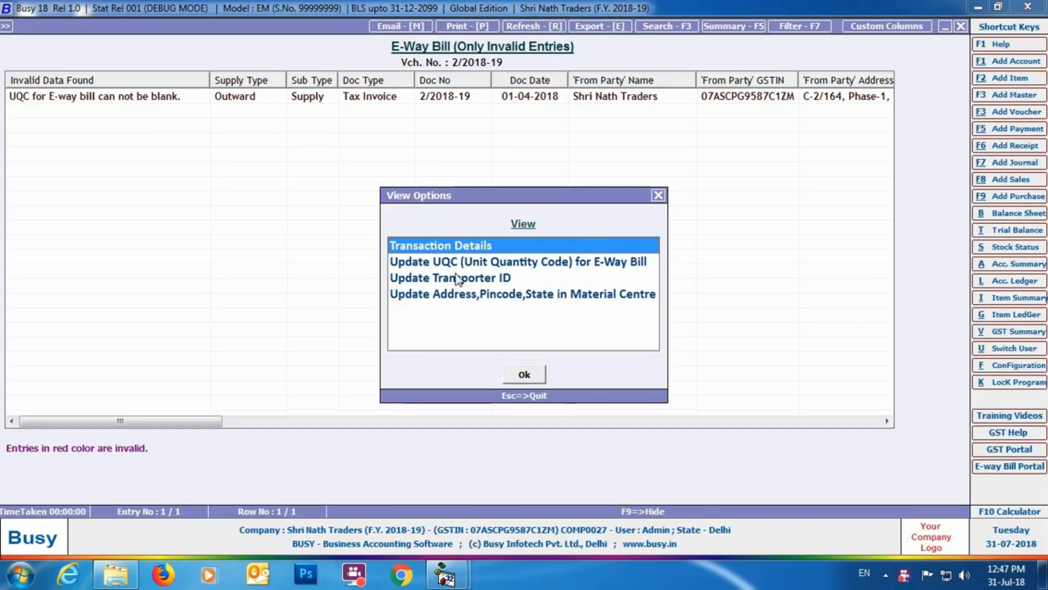
click(529, 260)
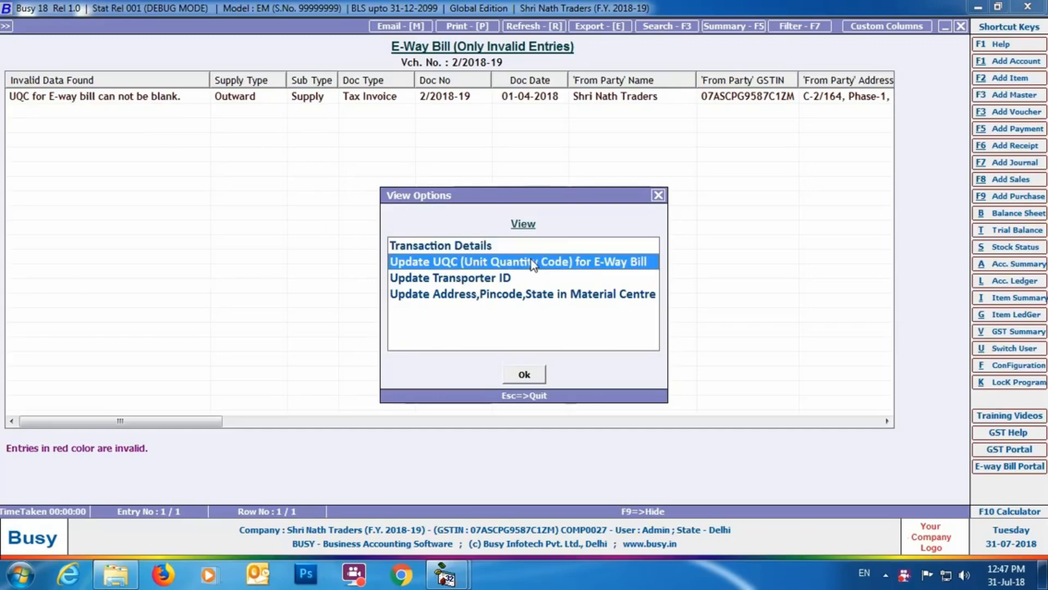
click(522, 376)
Step: Set the Box unit's UQC for E-Way Bill to CARTONS, save it, and leave the invalid entries report
click(163, 145)
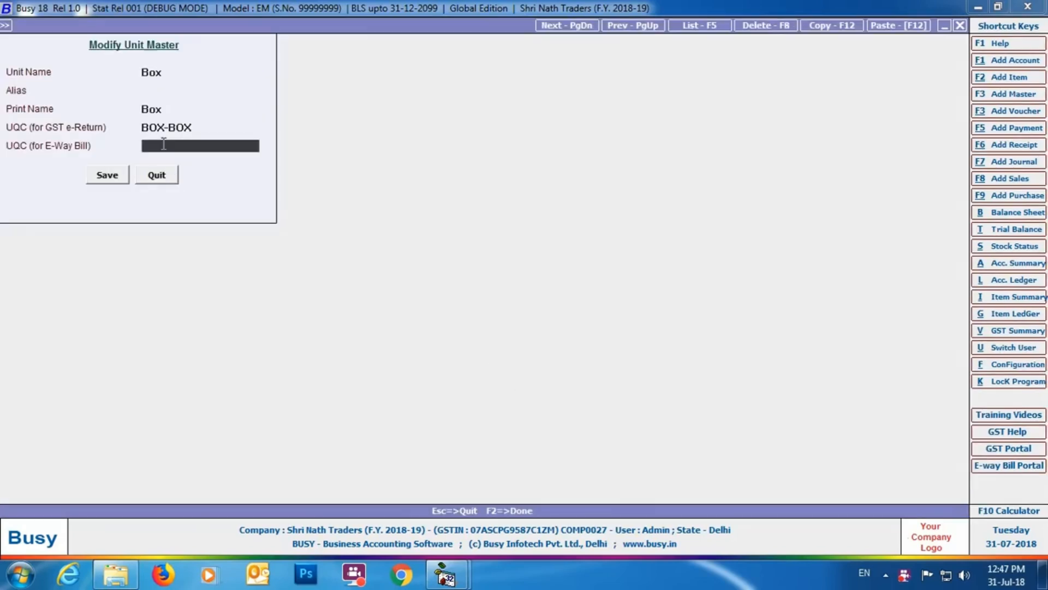
text(ca)
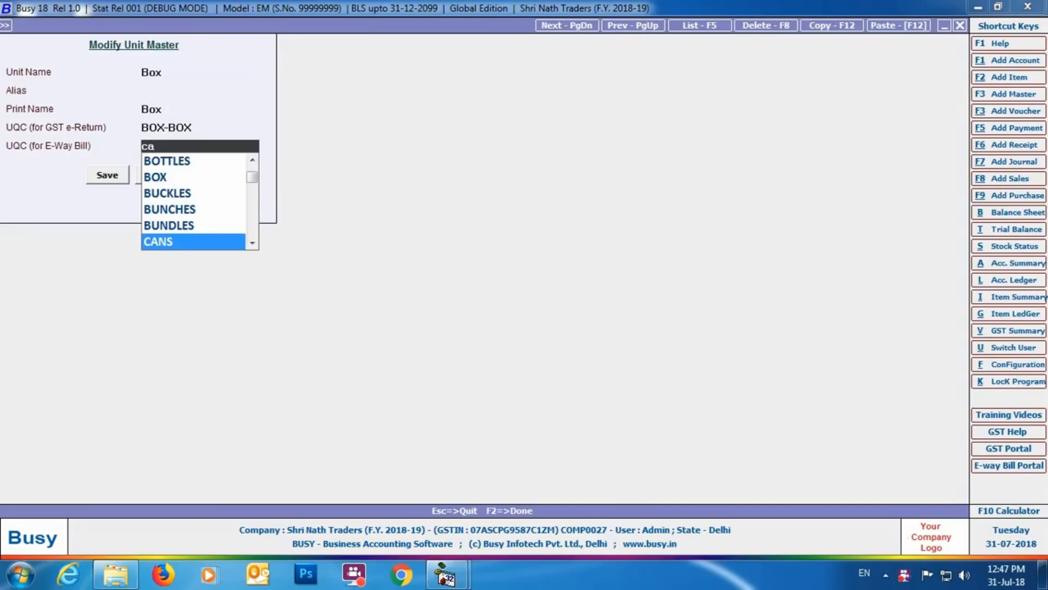
key(Down)
key(Return)
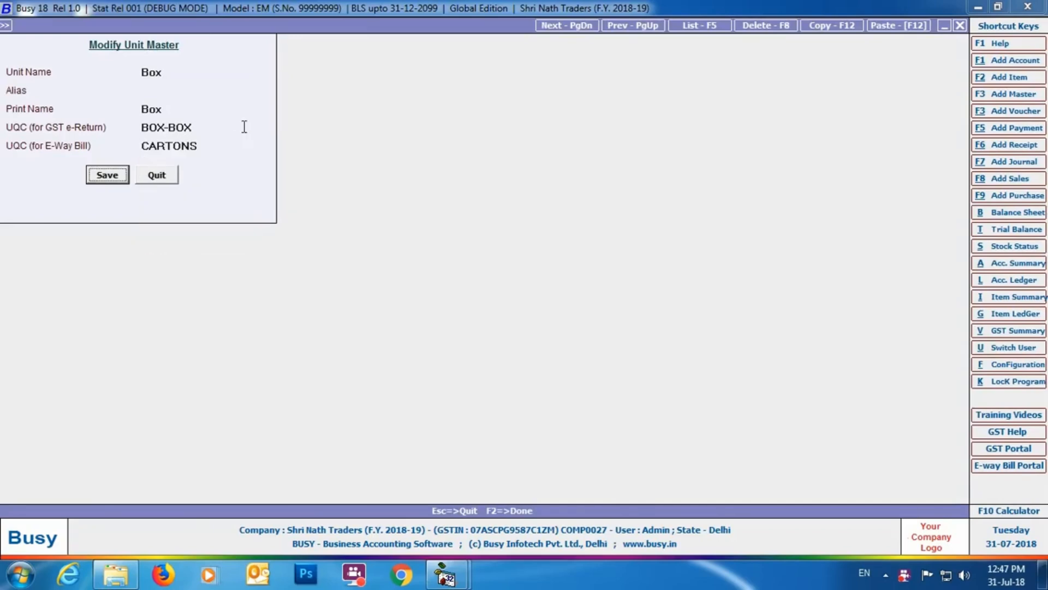
click(107, 176)
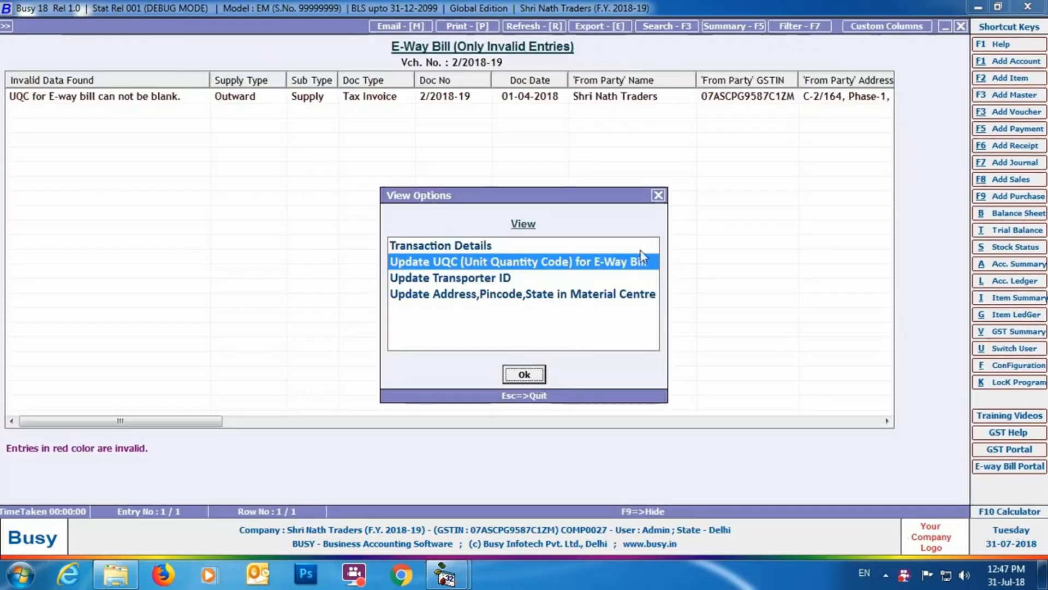
click(655, 195)
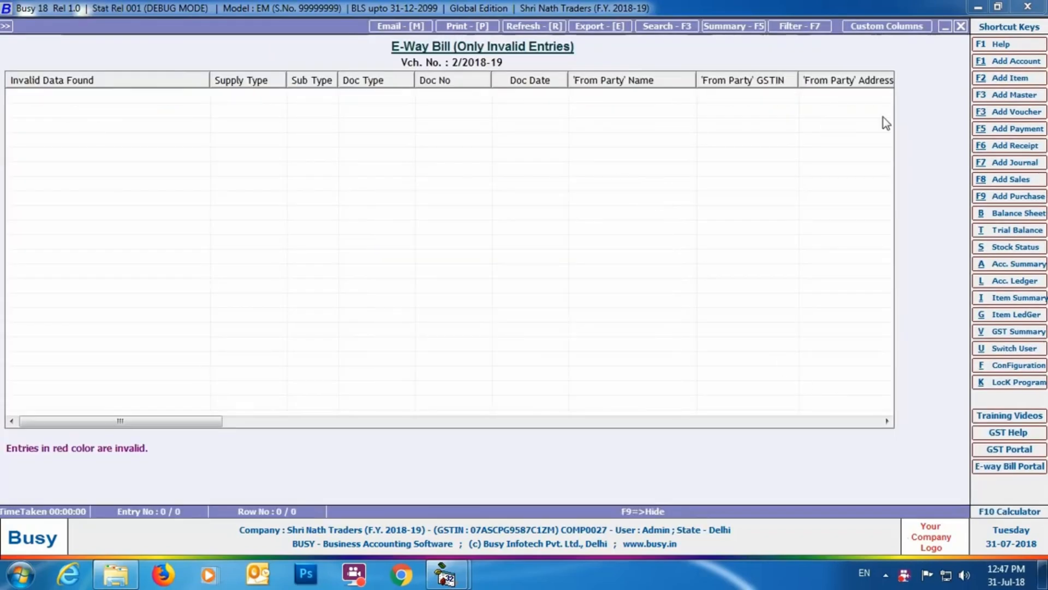
click(960, 26)
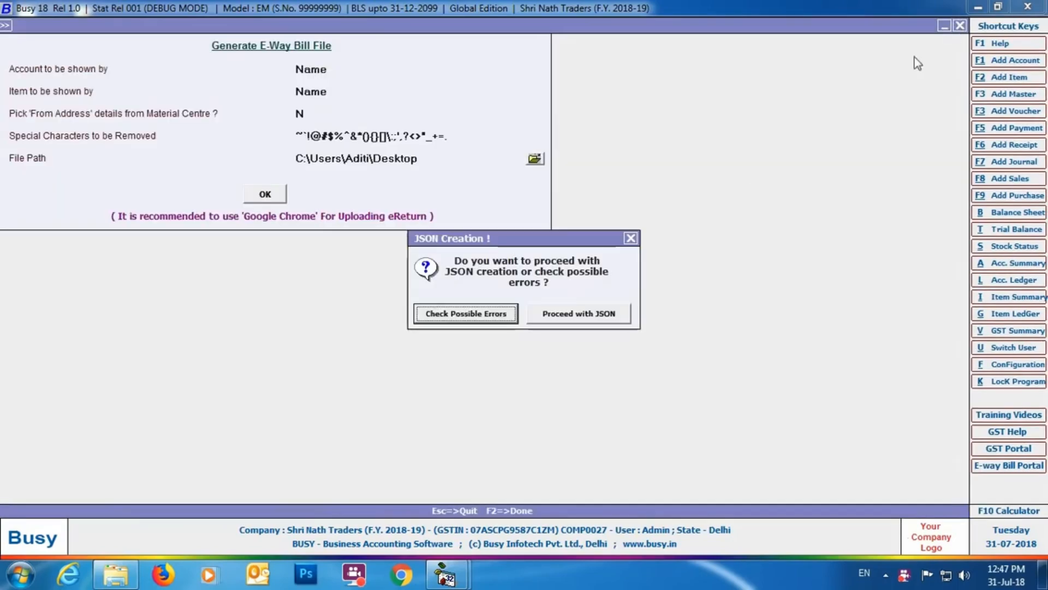
Step: Proceed with creating the E-Way Bill JSON file and switch to the E-Way Bill portal in Chrome
click(552, 309)
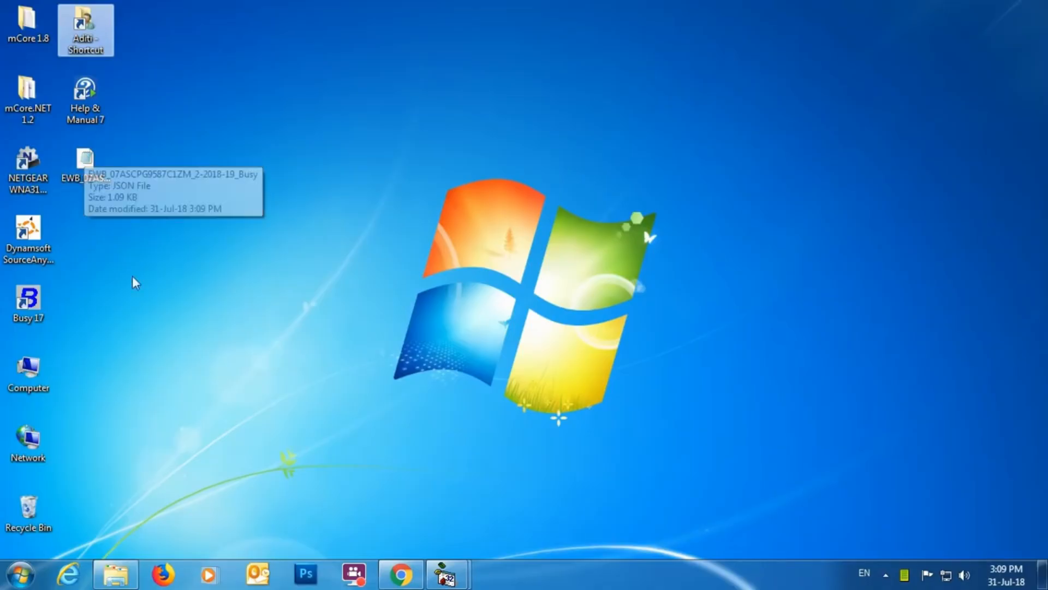
click(386, 563)
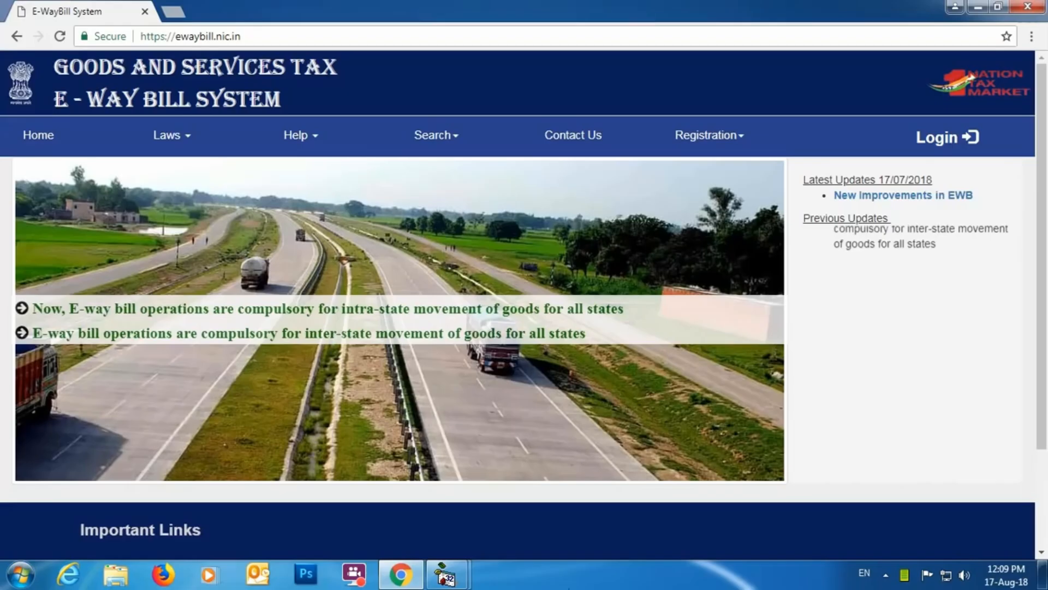
Step: Log in to the E-Way Bill System portal with the username, account password and captcha code
click(941, 145)
text(XXXXXXXXX)
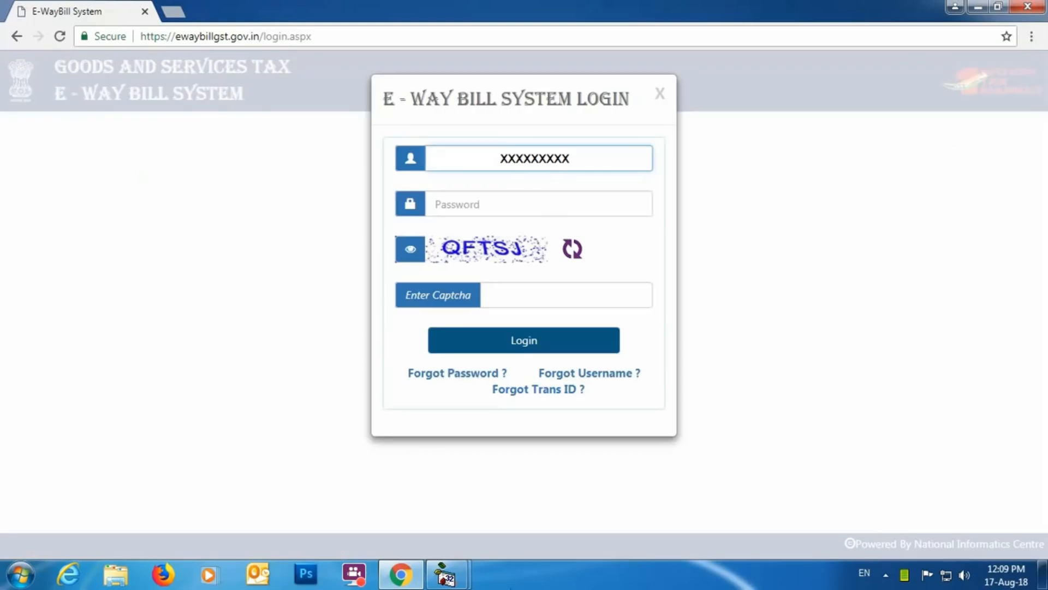
click(494, 204)
text(••••••••••••••)
click(557, 290)
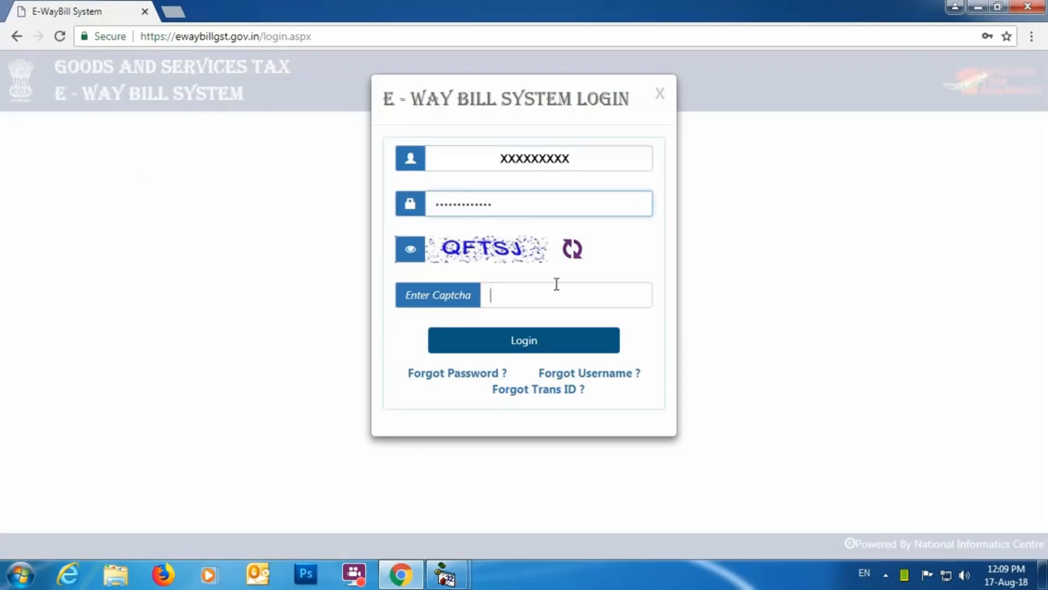
text(QFTSJ)
click(587, 352)
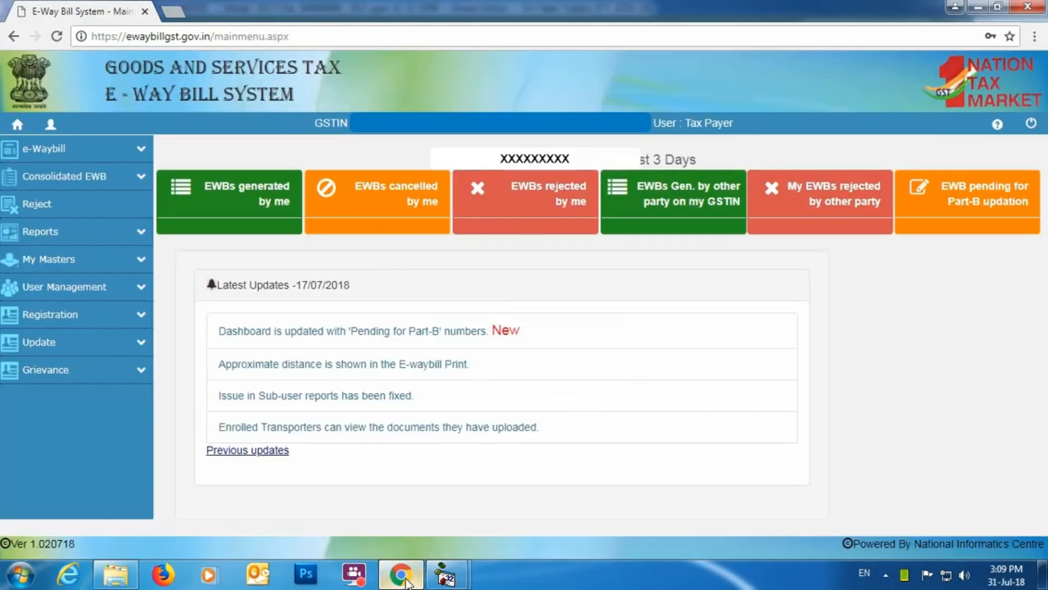
Step: Open bulk E-Way Bill generation, locate the JSON file on the Desktop in the upload file chooser, and exit without uploading
click(139, 154)
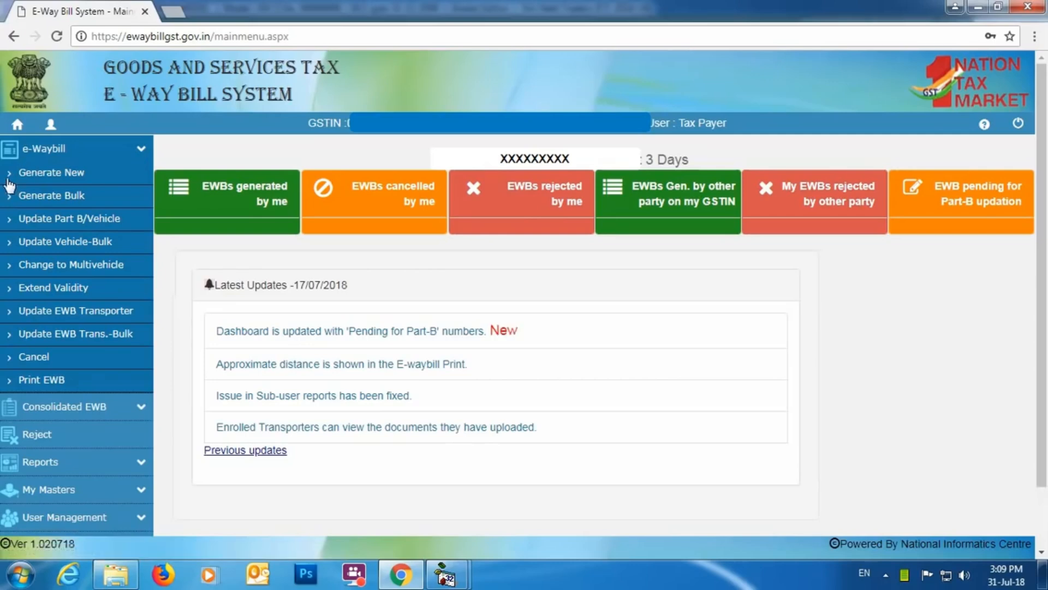
click(76, 197)
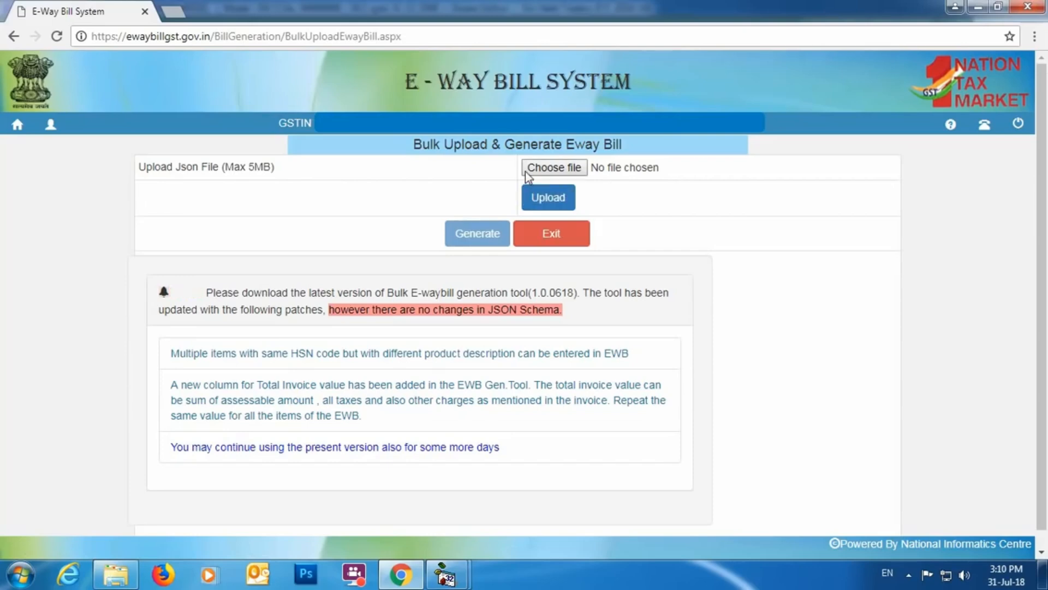
click(561, 168)
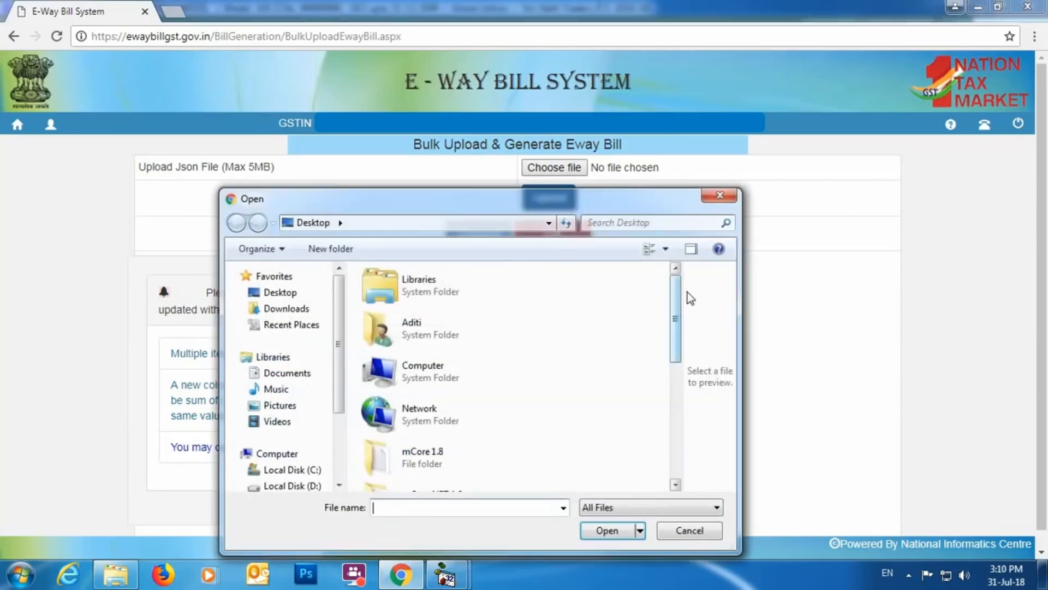
drag(676, 293, 674, 415)
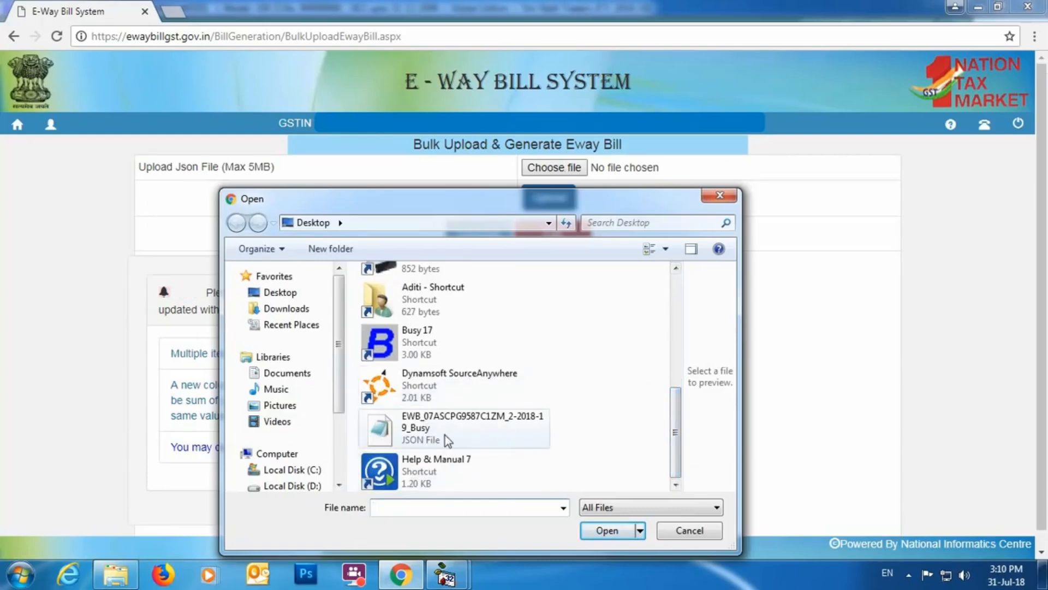
click(720, 195)
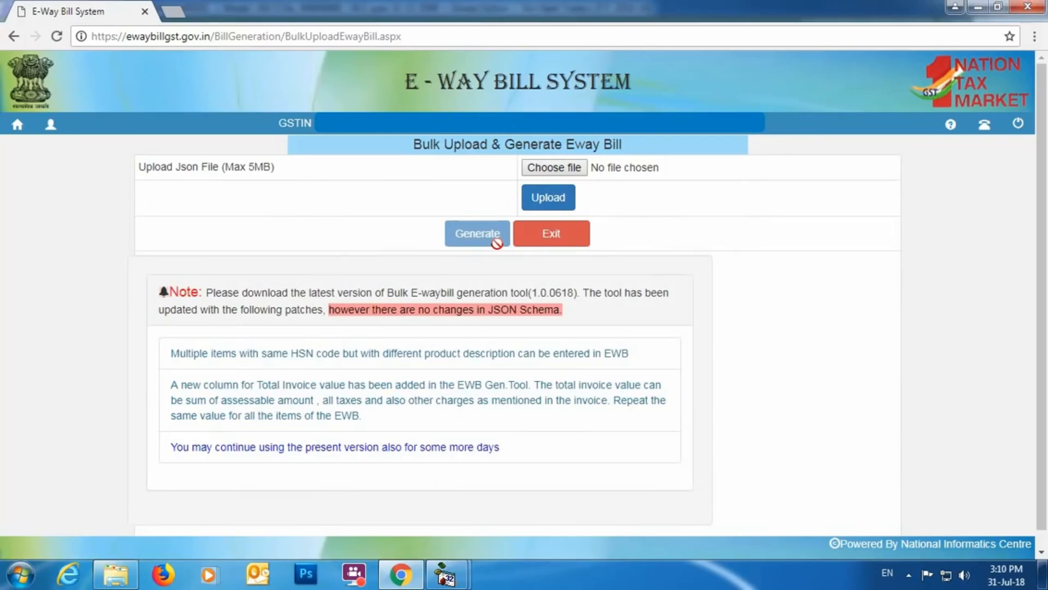
click(569, 245)
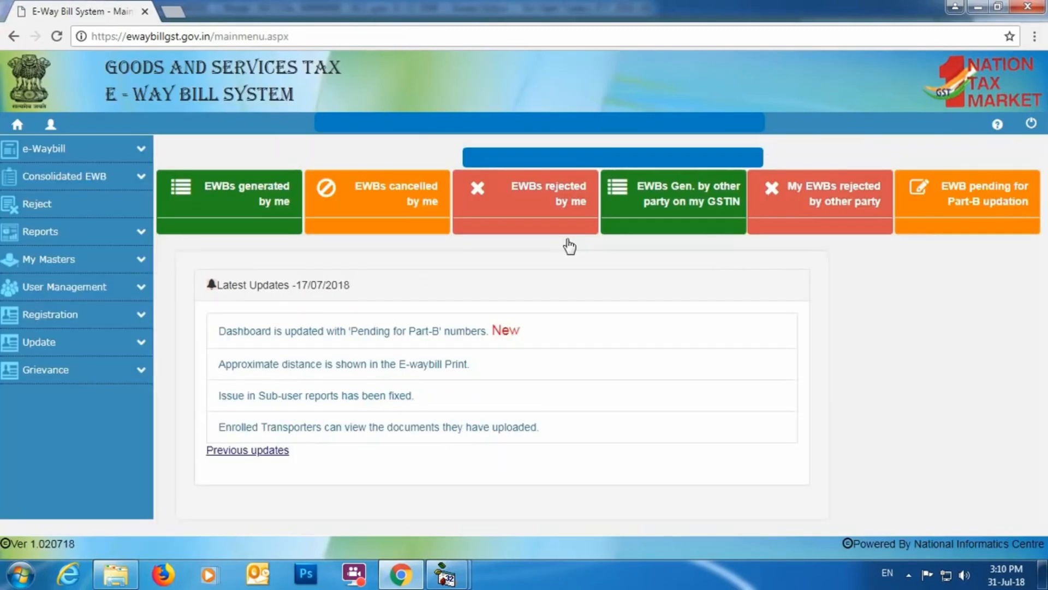
Step: Open the e-Way Bill / Slip print page and submit its EWB number lookup
click(141, 153)
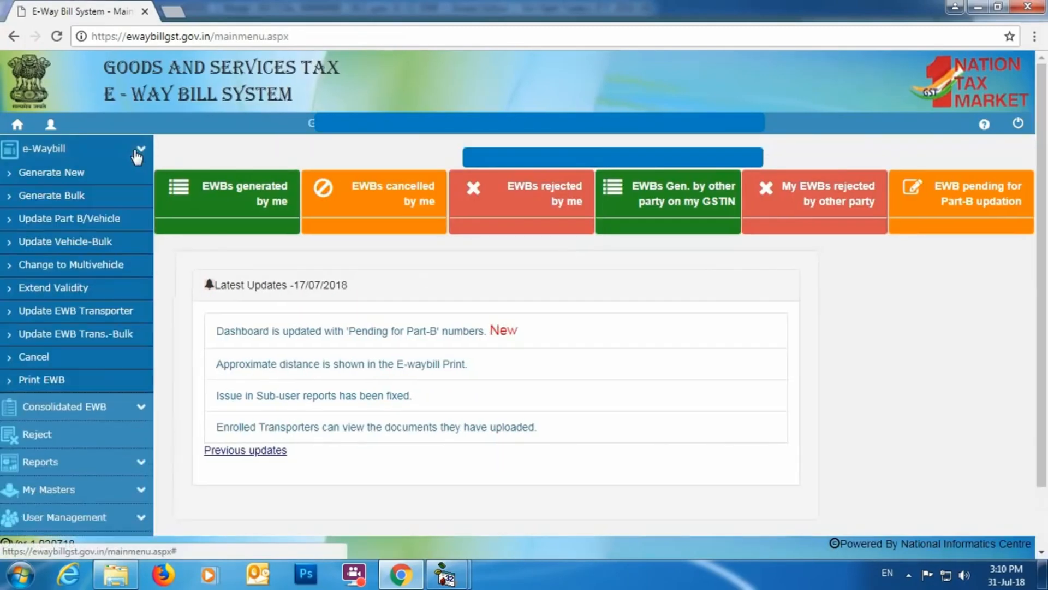
click(57, 386)
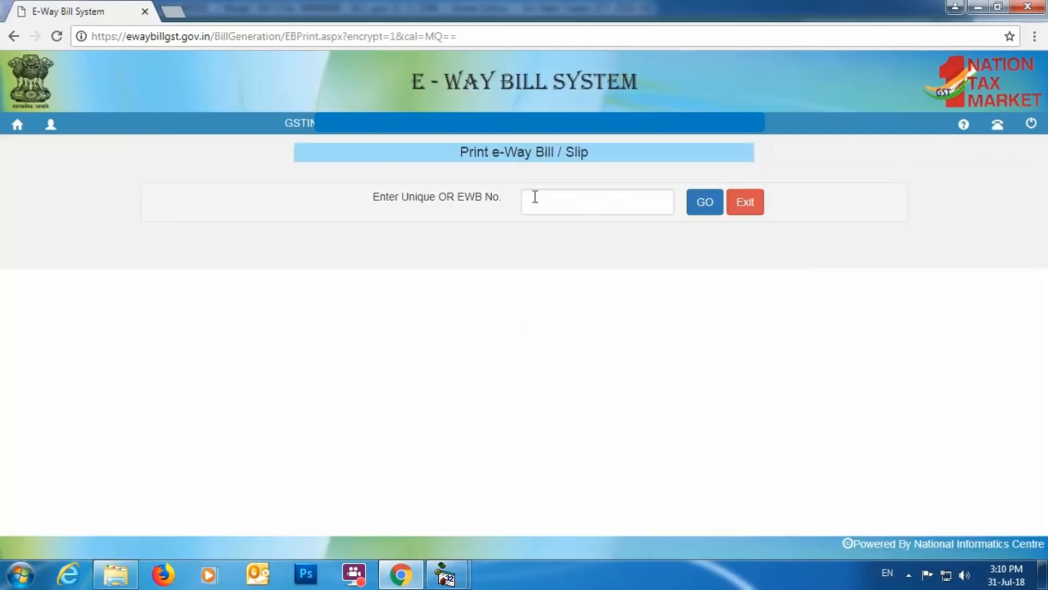
click(704, 207)
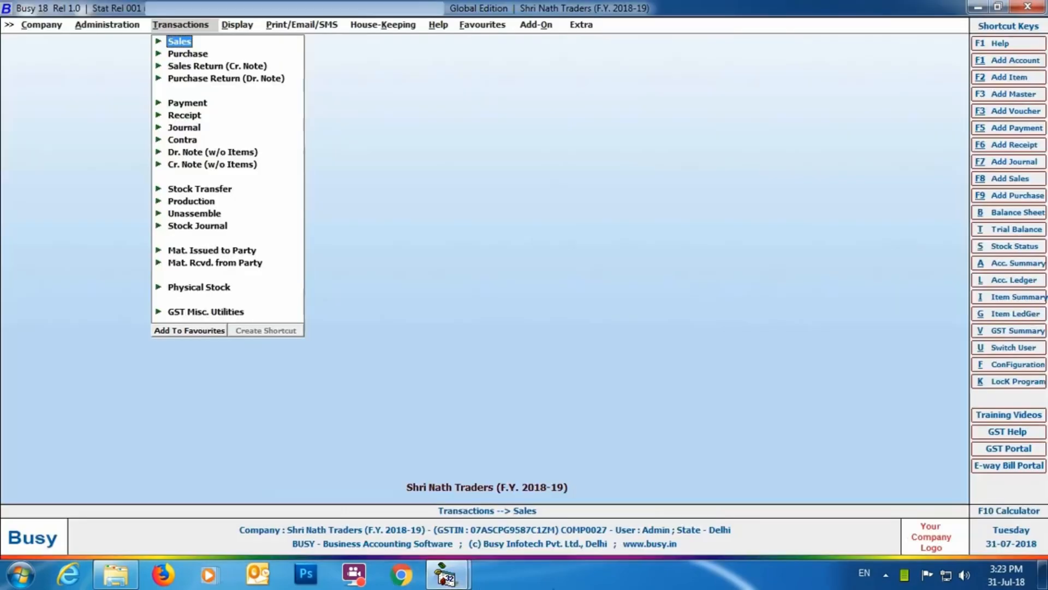
Step: Switch to Busy and open sales voucher 2/2018-19 of the Main series, dated 01-04-2018, for modification
click(175, 43)
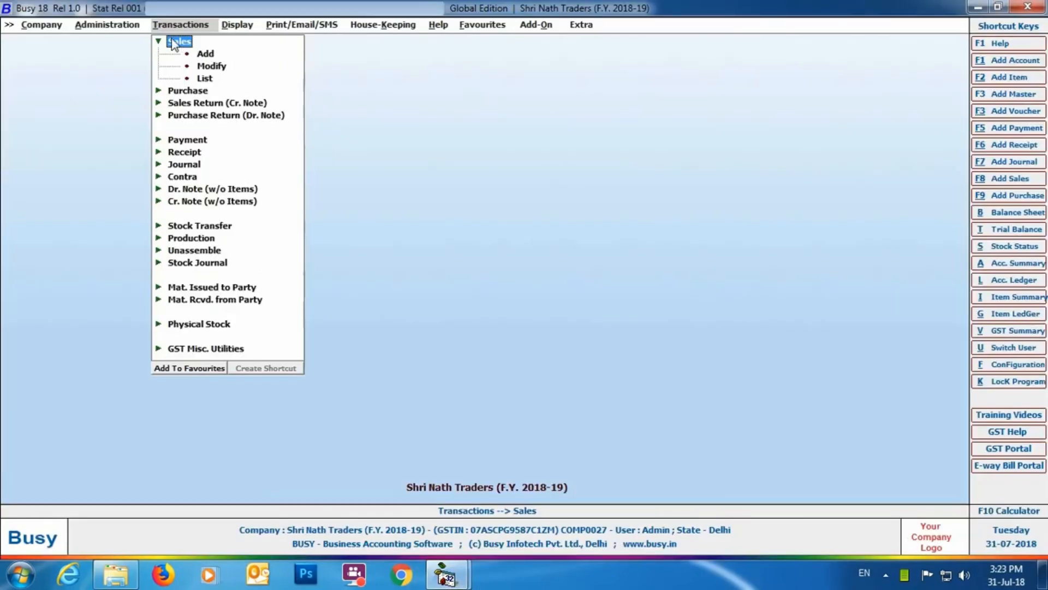
click(214, 68)
click(143, 161)
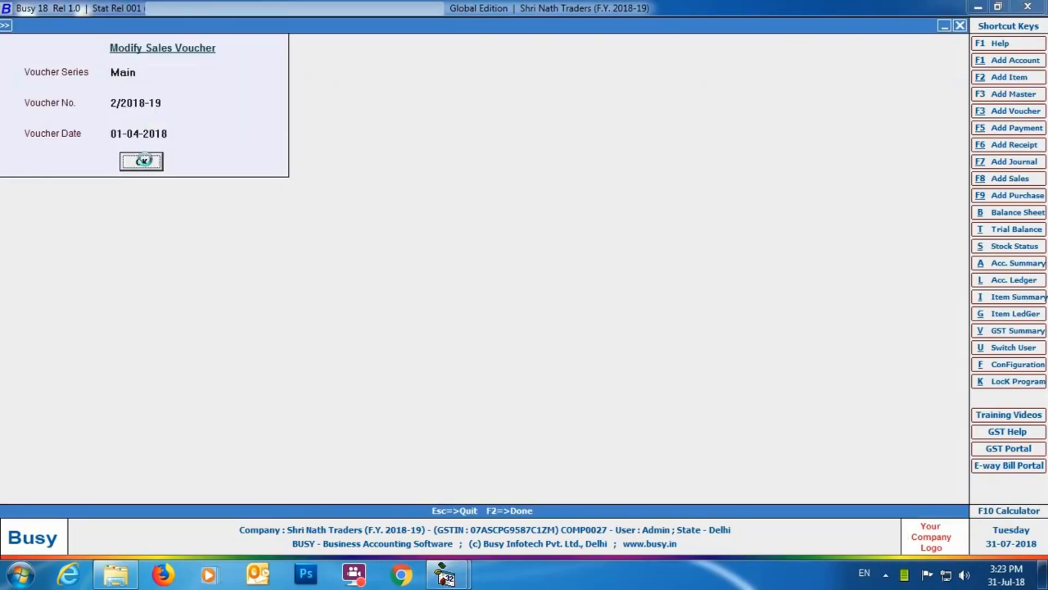
Step: Save the voucher with its bill-by-bill adjustment accepted and E-Way Bill No. 398765432 entered in the transport details
click(617, 492)
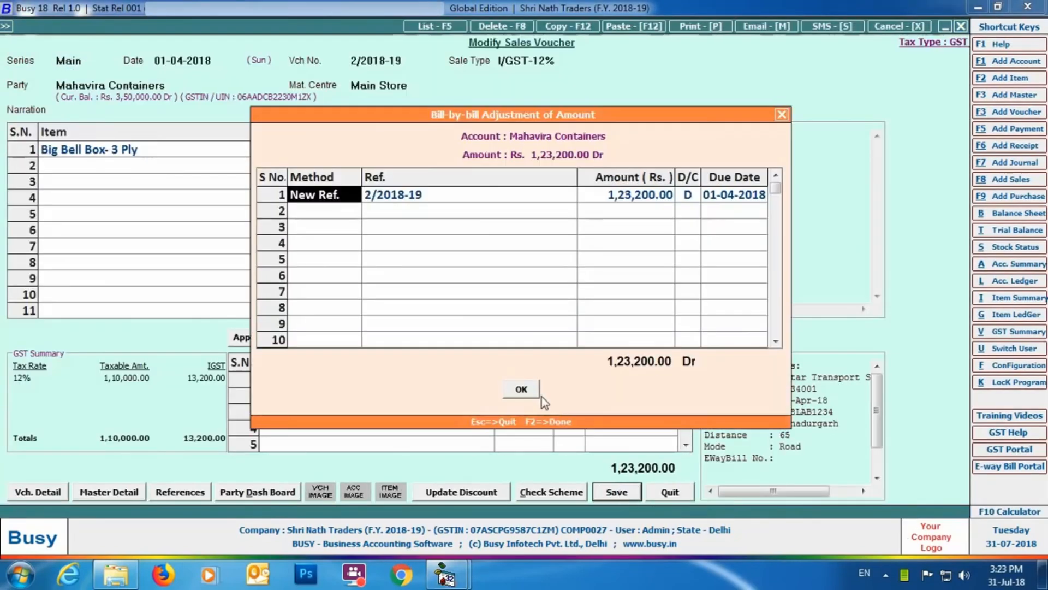
click(534, 389)
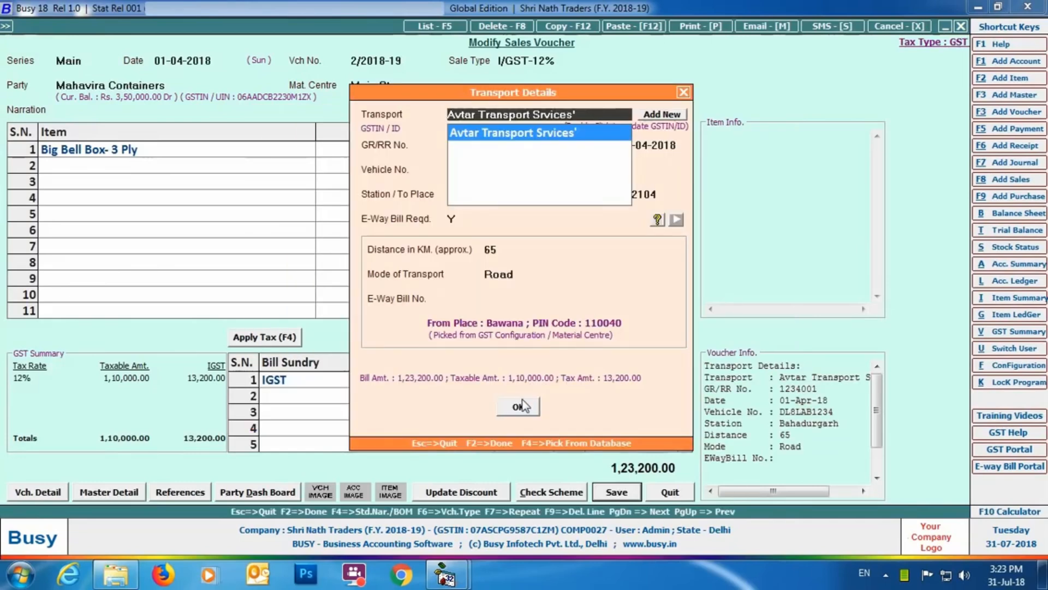
click(489, 298)
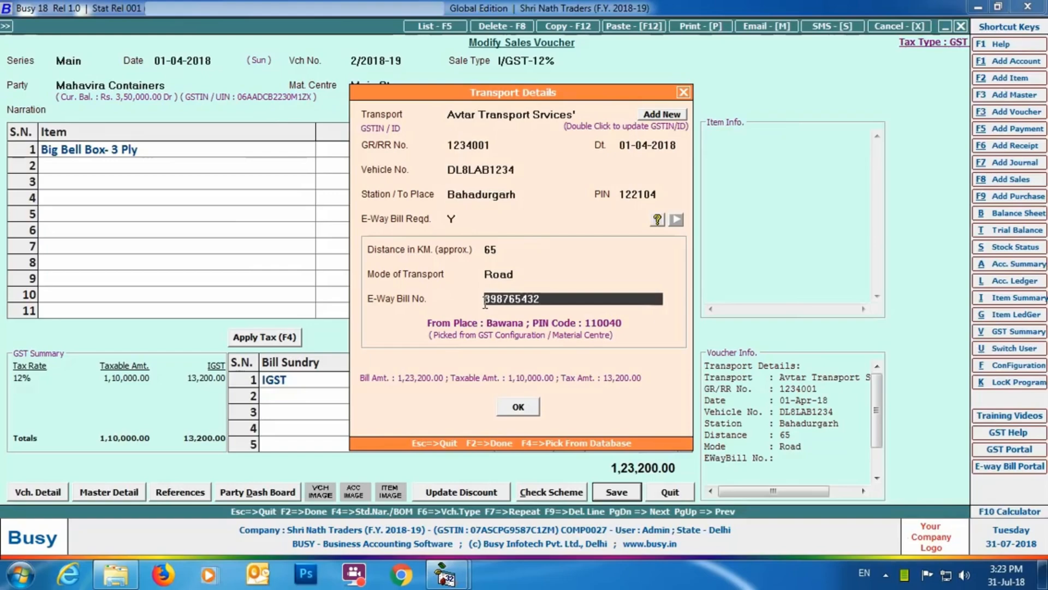
click(518, 407)
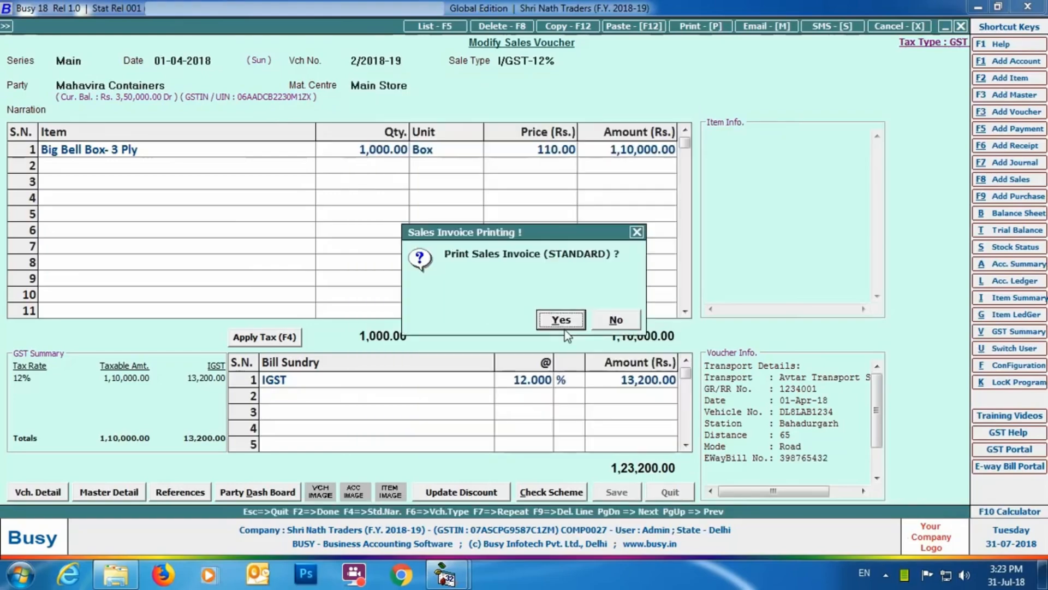
Step: Preview the standard sales invoice print, close the preview, and leave voucher modification
click(563, 325)
click(155, 145)
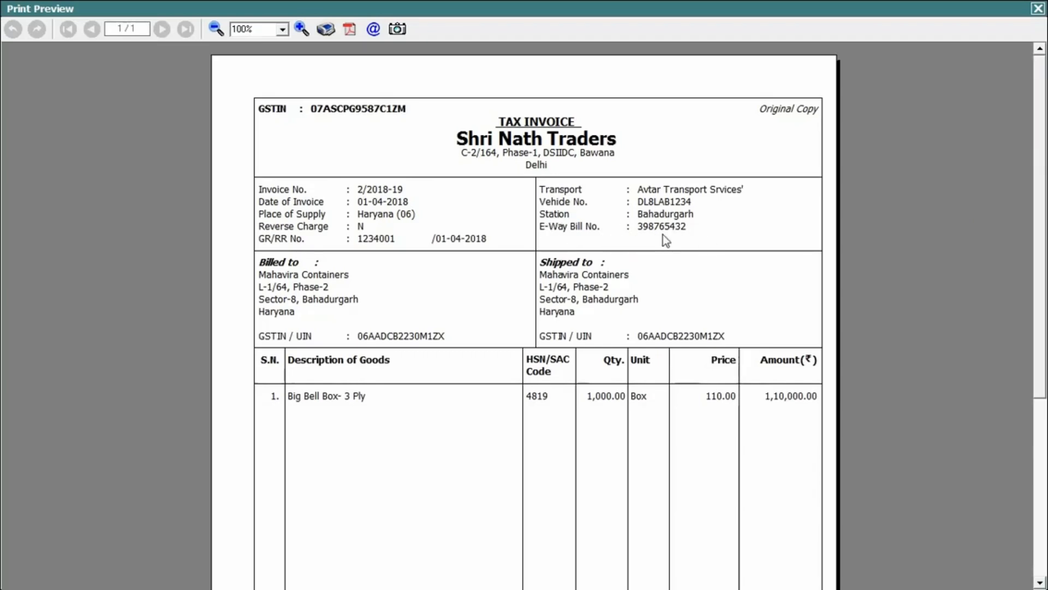
click(1036, 10)
key(Escape)
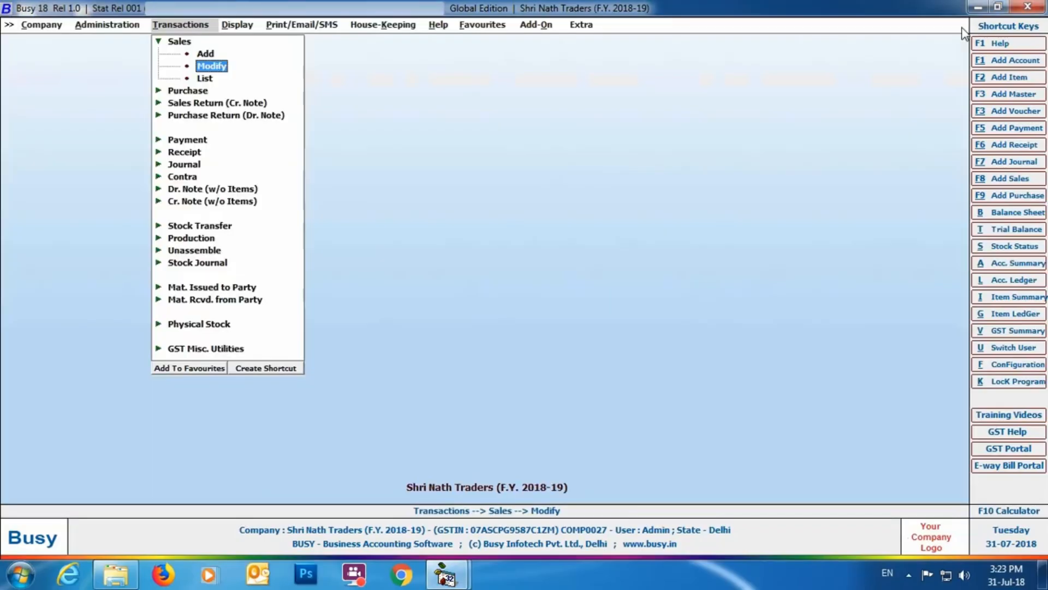
Step: Start generating E-Way Bills from E-Way Bill Management in JSON format
click(220, 349)
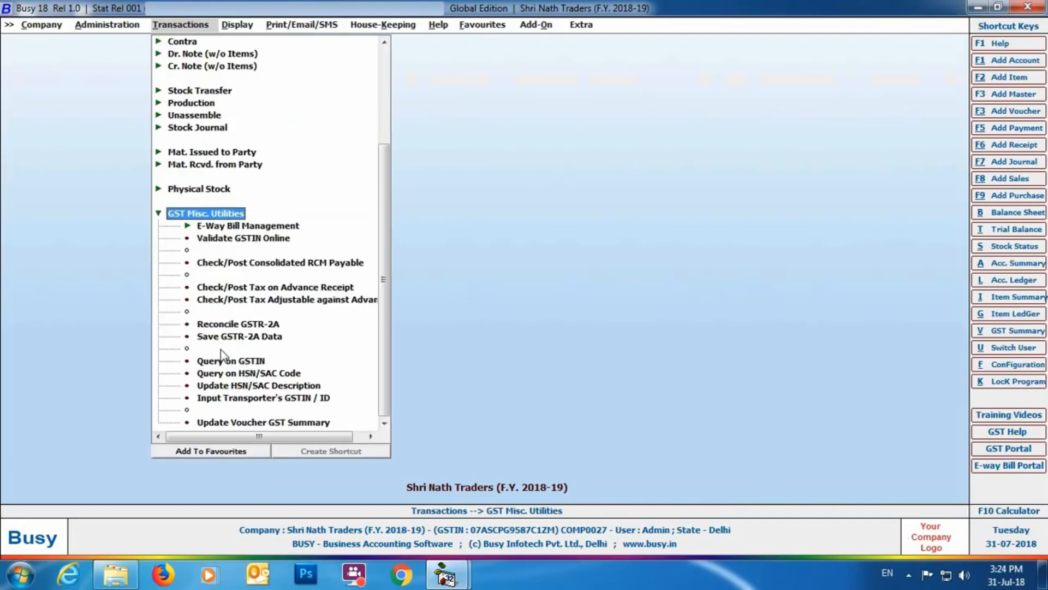
click(275, 227)
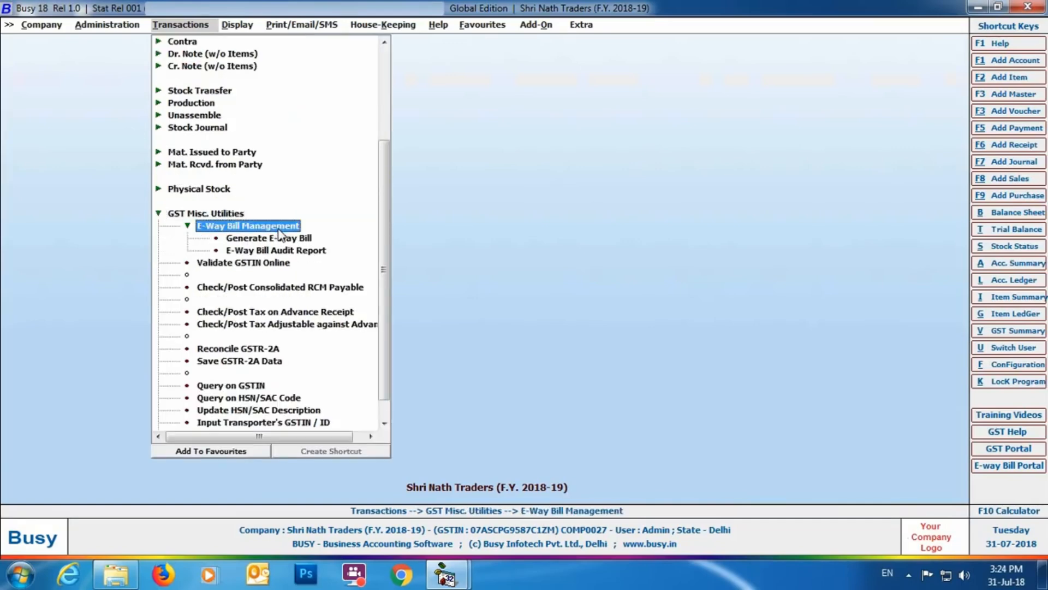
click(302, 242)
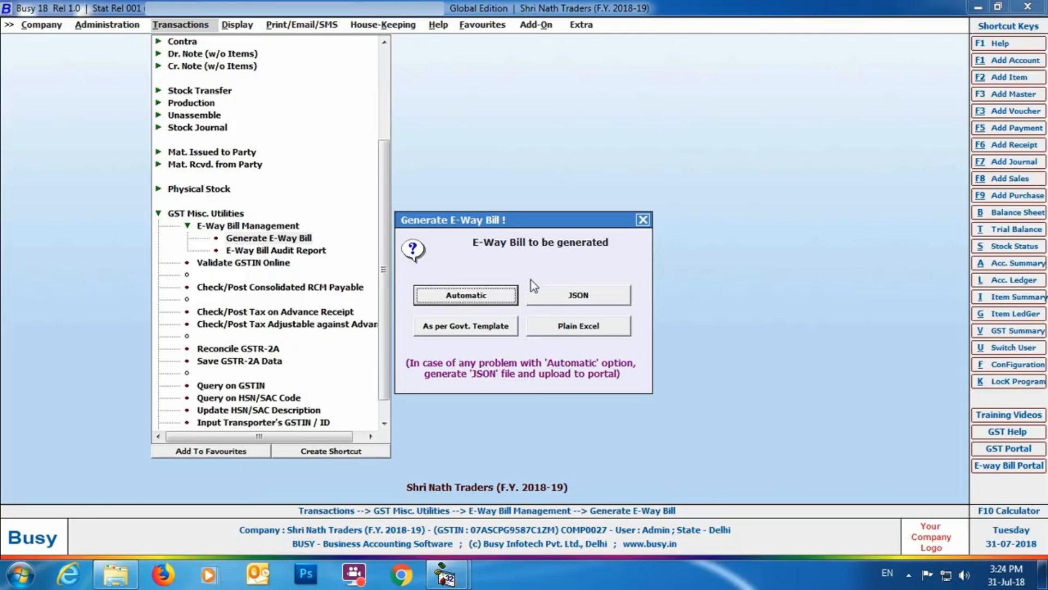
click(606, 303)
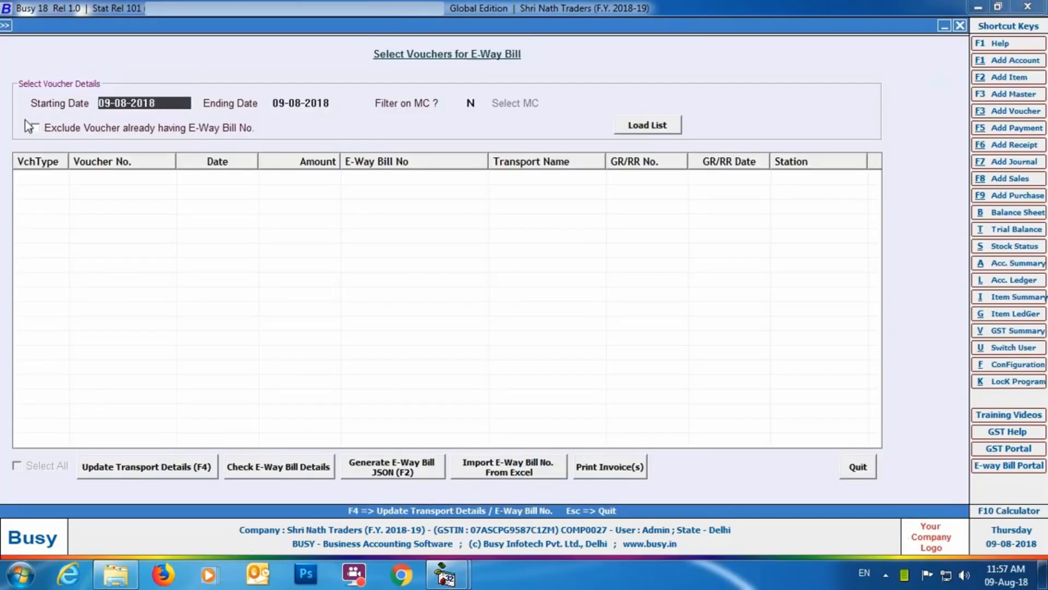
Step: Load the list of vouchers for E-Way Bill with both starting and ending dates set to 01-04-2018
text(01-04)
key(Return)
text(01-04)
key(Return)
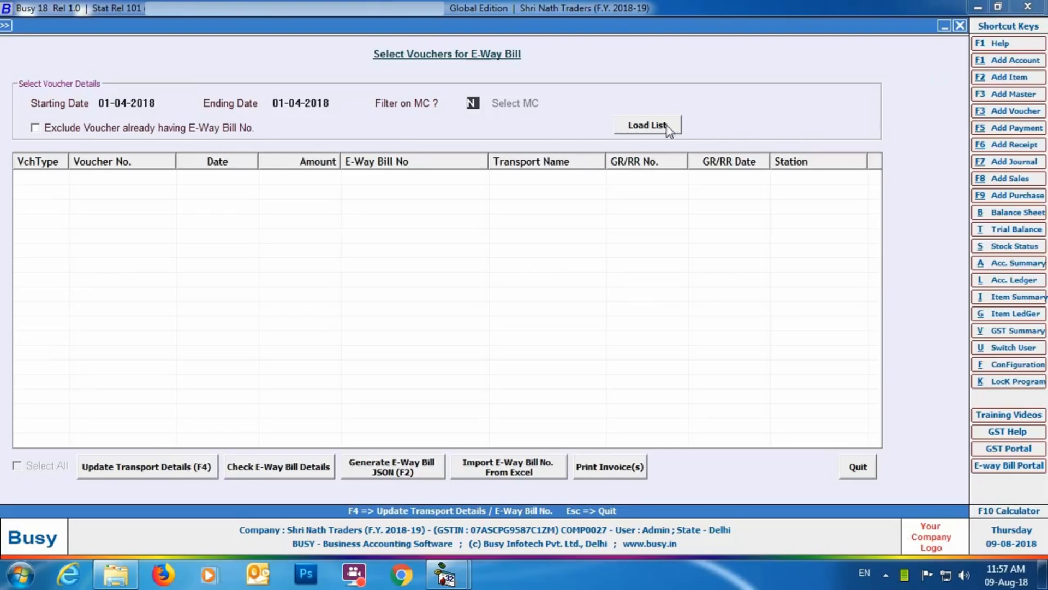
click(664, 124)
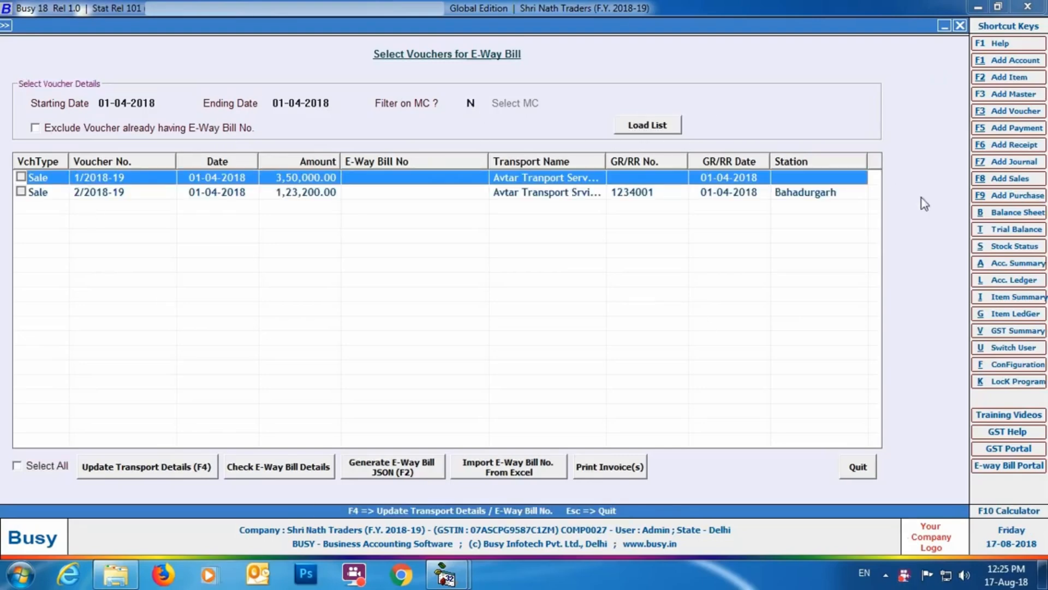
click(172, 473)
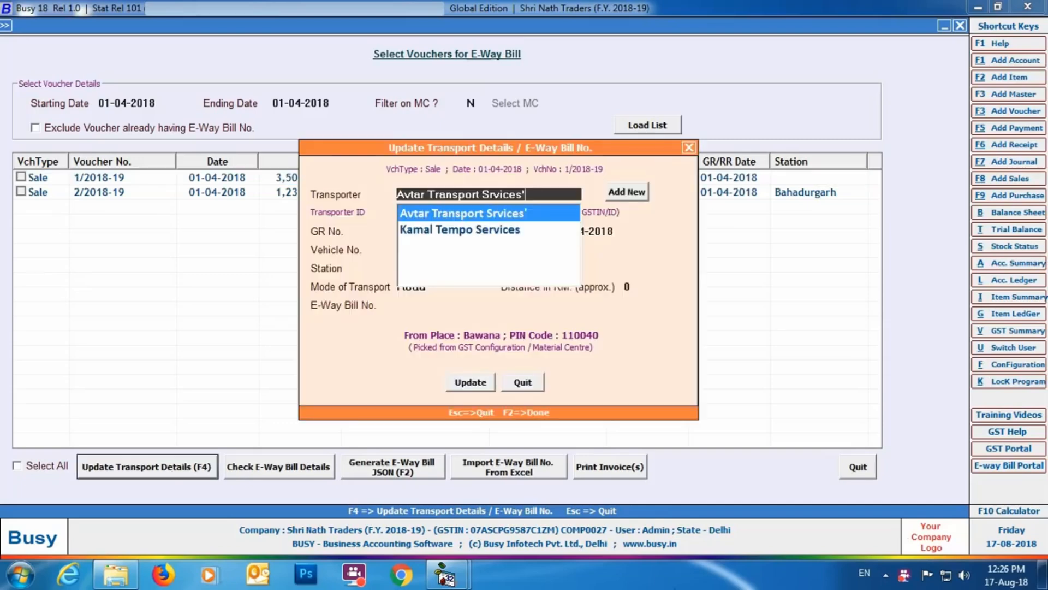
key(Return)
key(Return)
Step: Set the station to Bahadurgarh, PIN code 122104 and distance 65 km with Road transport, and update the voucher
key(Return)
text(DL8LAB1223)
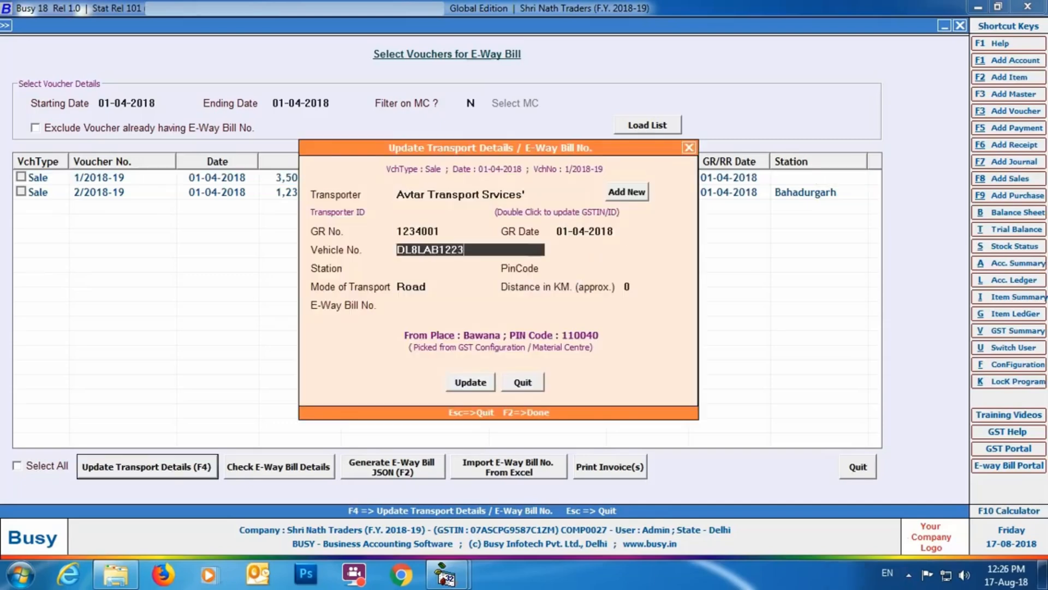
key(Return)
text(Bahadurgarh)
key(Return)
text(122104)
key(Return)
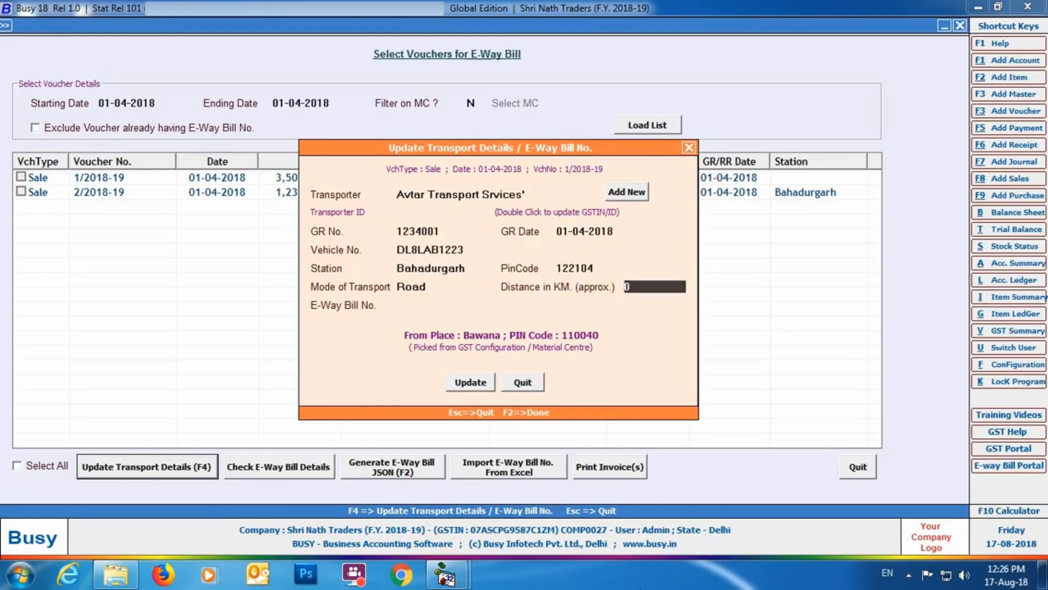
text(65)
key(Return)
click(461, 384)
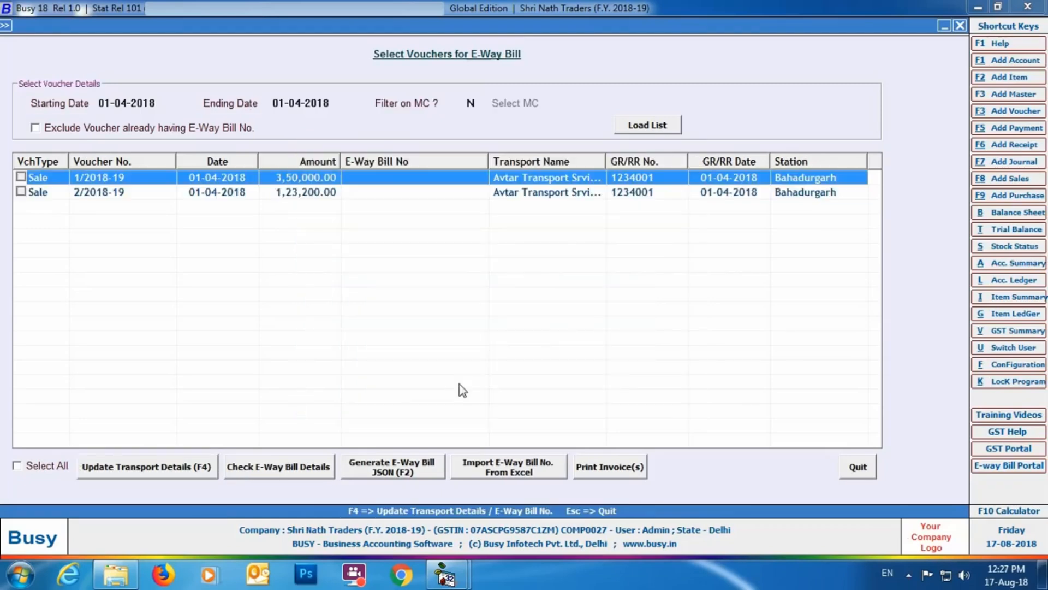
Step: Select sale vouchers 1/2018-19 and 2/2018-19 and check their E-Way Bill details with accounts and items shown by Name
click(20, 176)
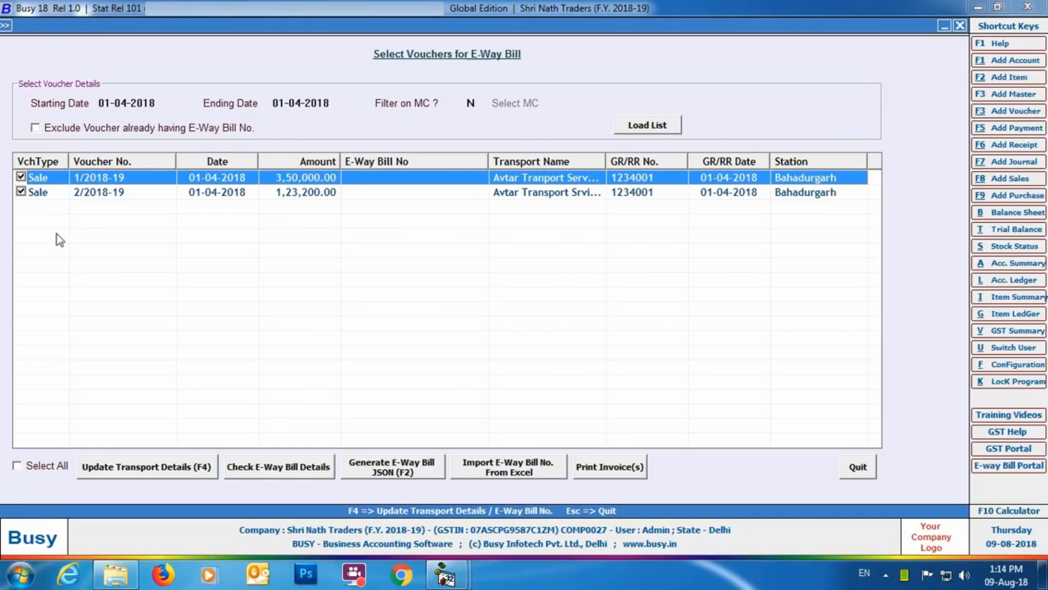
click(333, 465)
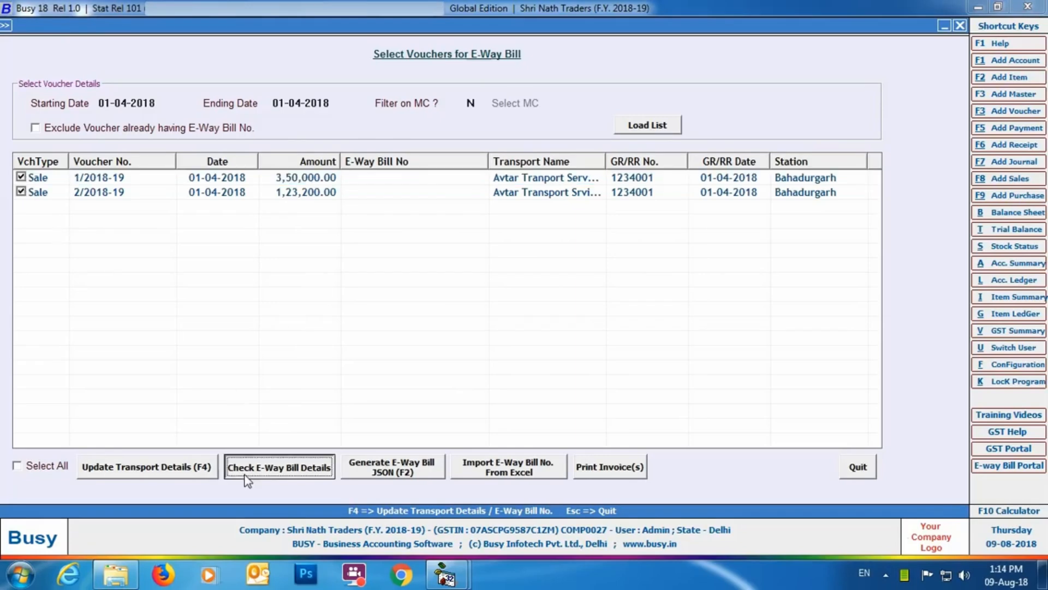
key(Return)
key(Return)
key(Return)
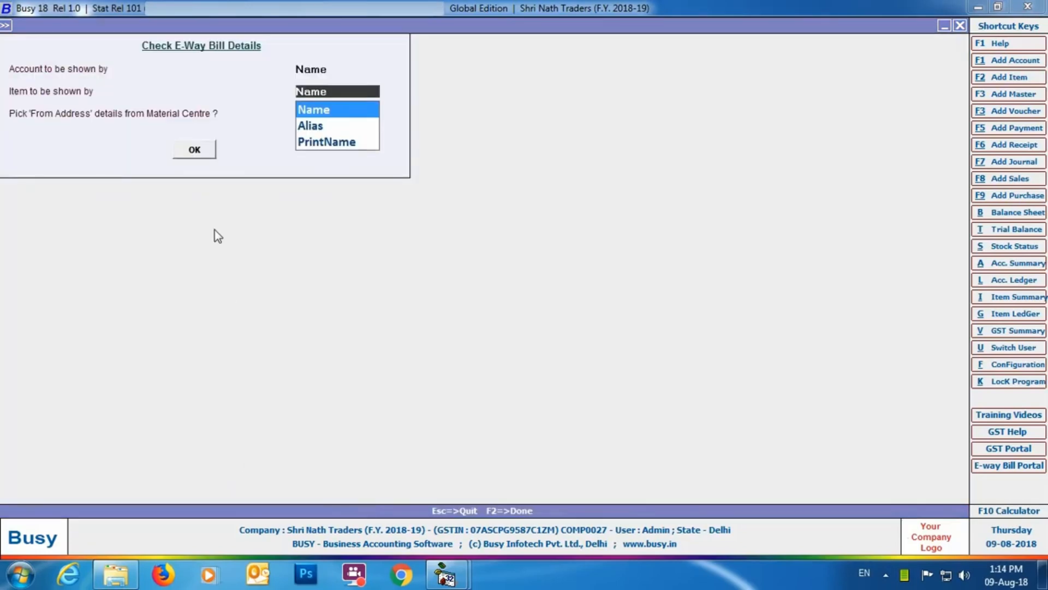
click(195, 149)
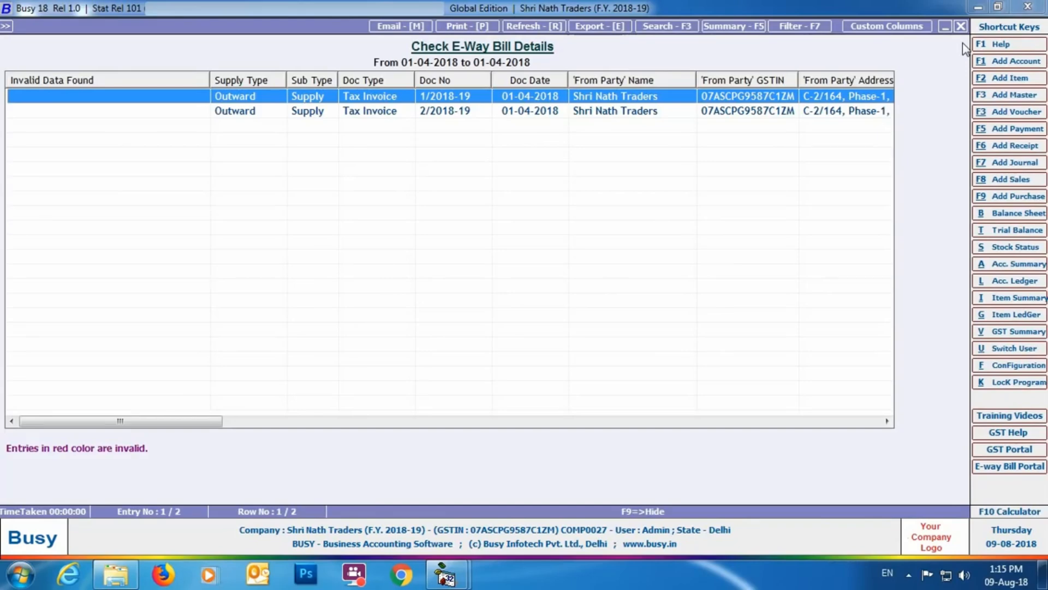
click(960, 25)
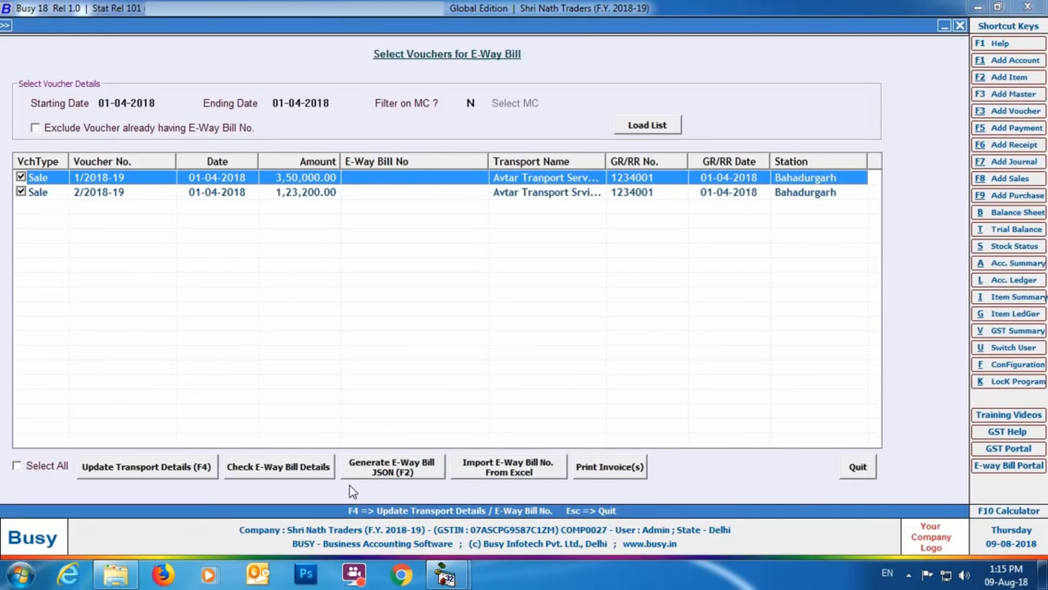
Step: Generate the E-Way Bill JSON for both selected vouchers on the Desktop, using Name for accounts and items, and view the created file there
click(366, 476)
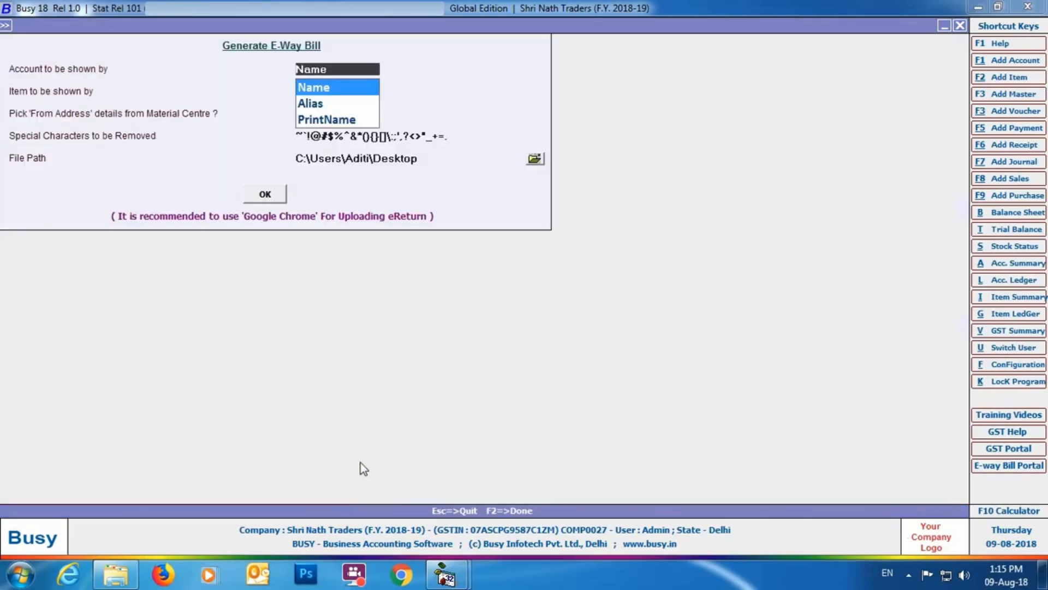
key(Return)
key(Return)
key(Return)
key(Return)
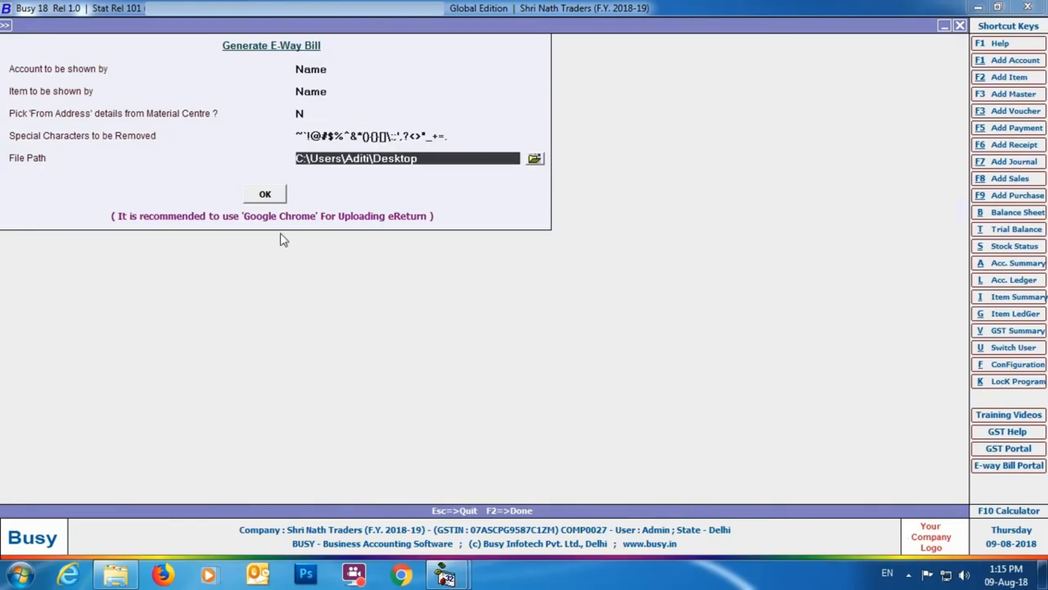
click(273, 202)
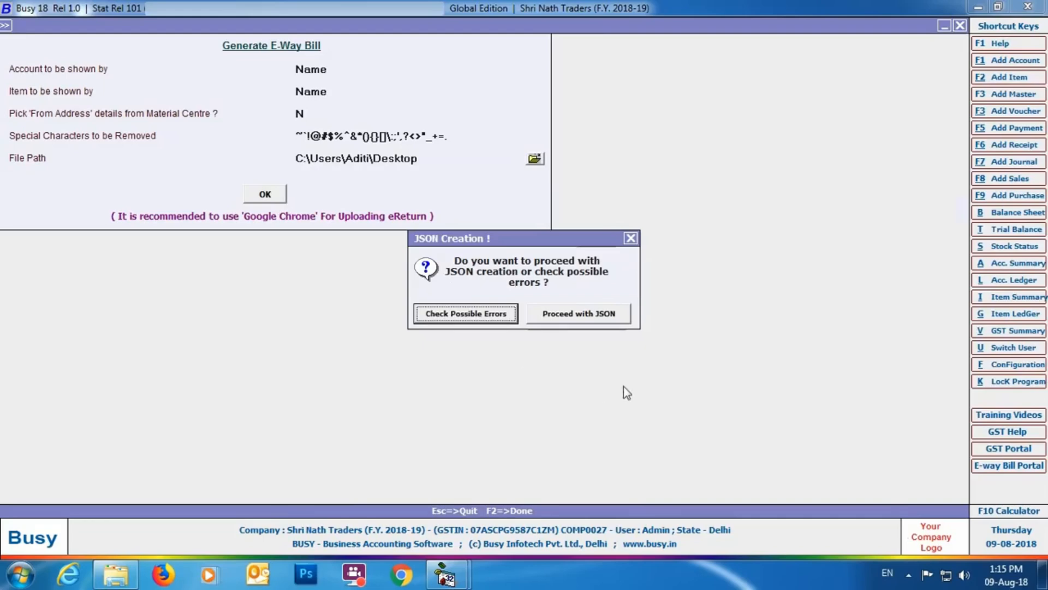
click(554, 319)
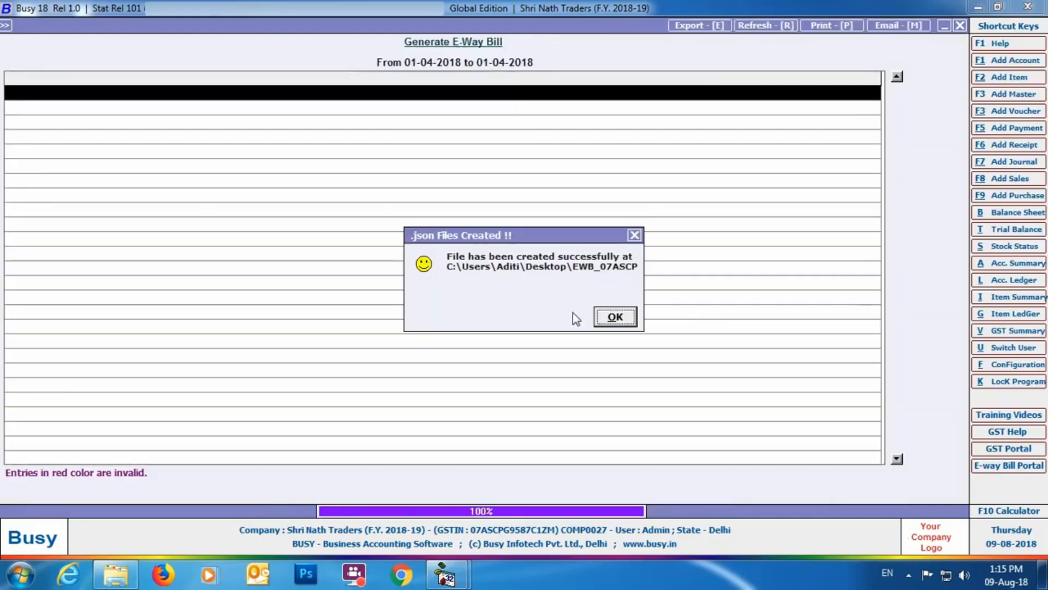
click(609, 318)
click(1043, 580)
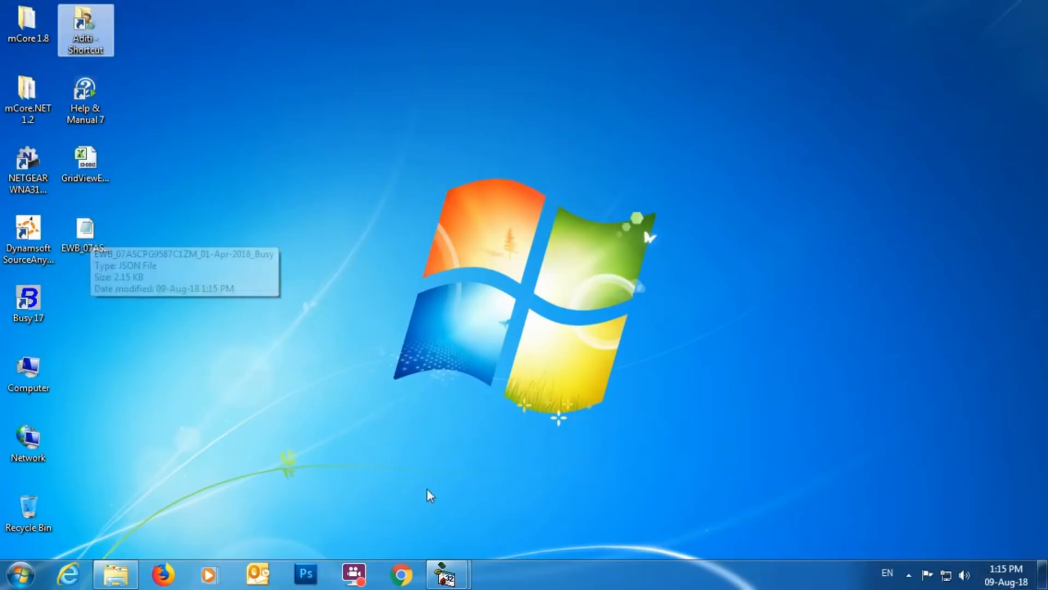
click(445, 575)
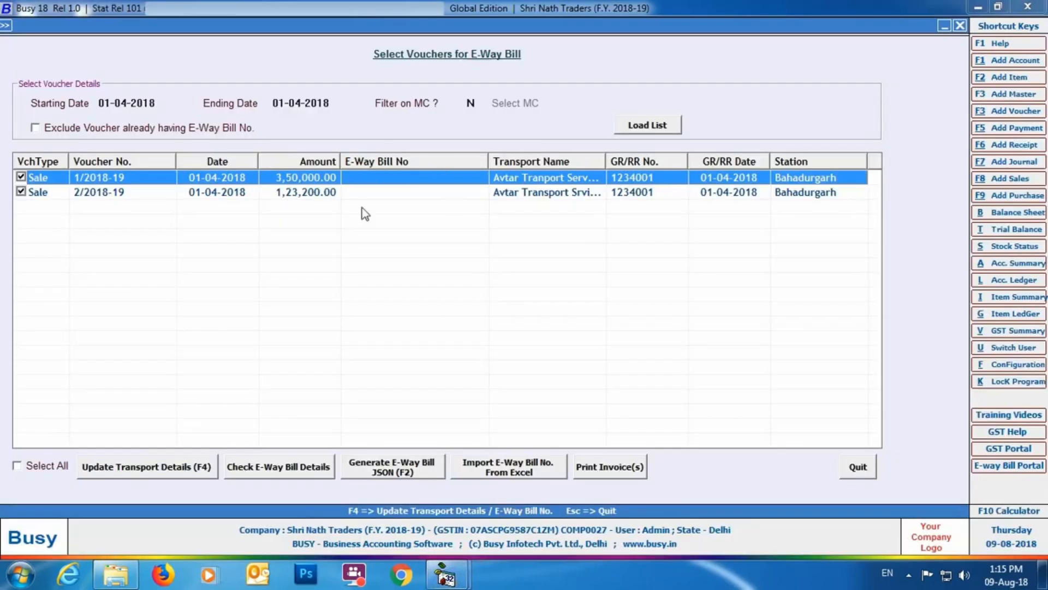
Step: Open the transport details and E-Way Bill number form for voucher 1/2018-19 and quit it without making changes
double_click(421, 181)
key(Return)
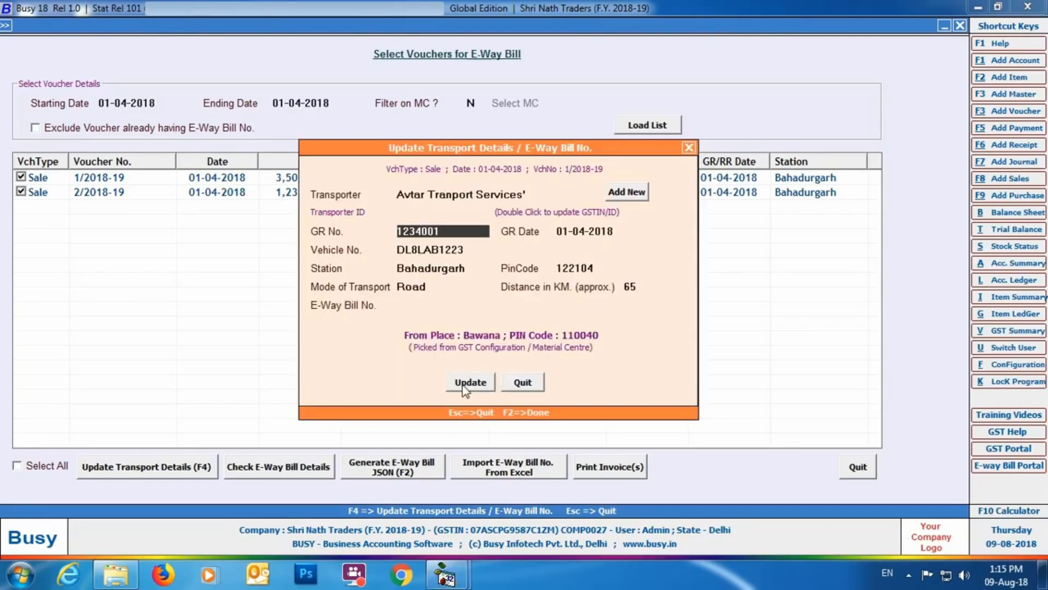
click(521, 382)
key(Return)
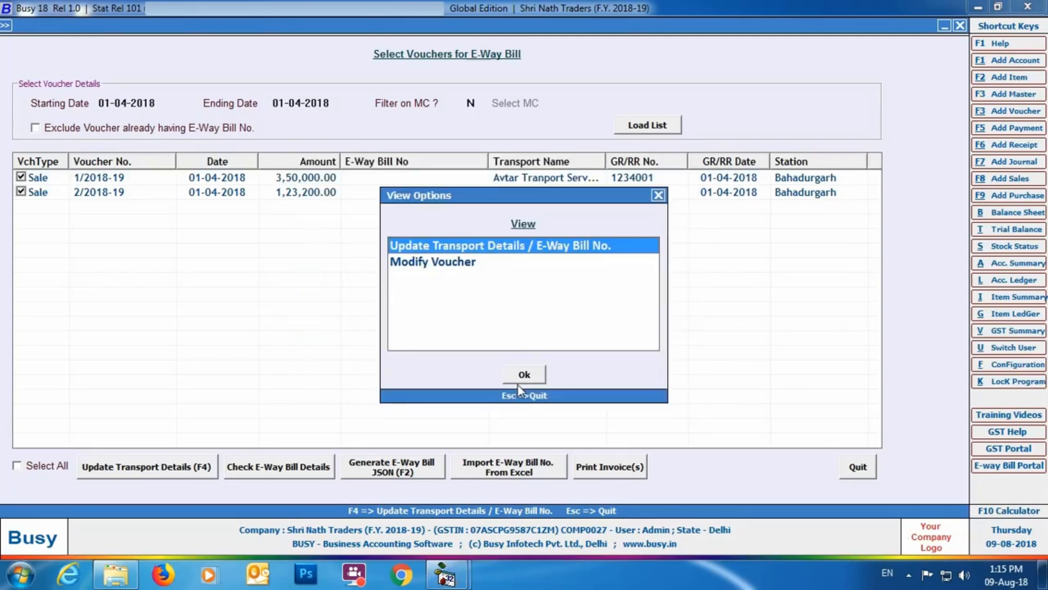
click(661, 197)
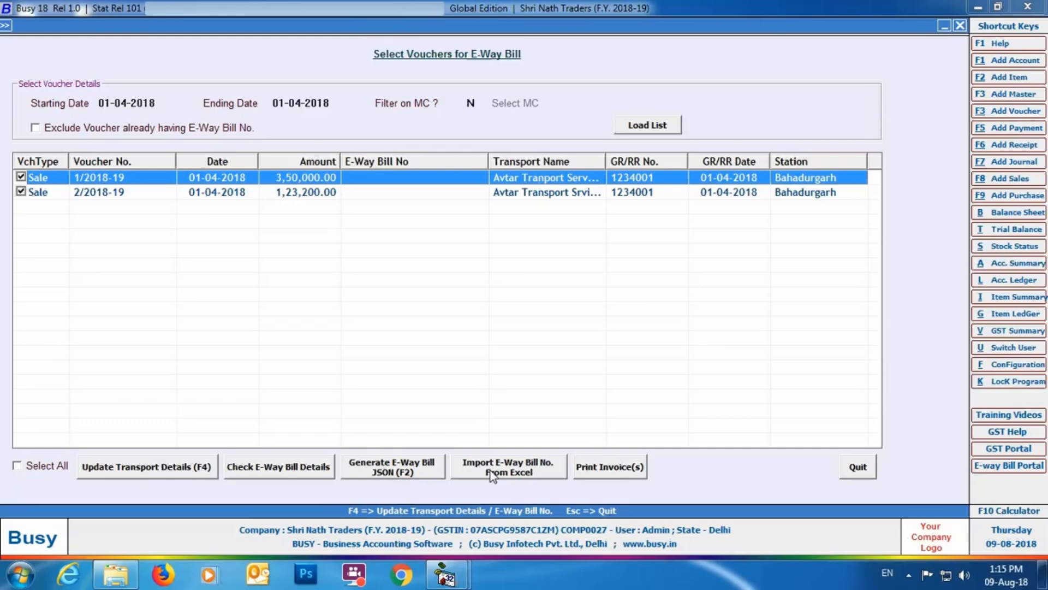
Step: Start importing E-Way Bill numbers from Excel and review the GridViewExport workbook from the Desktop
click(491, 473)
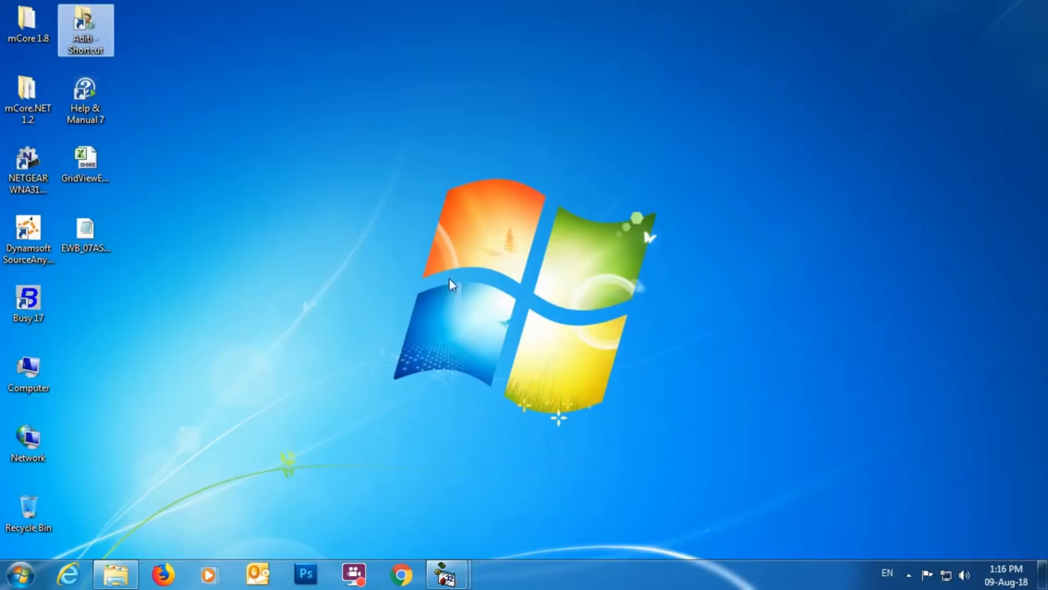
double_click(84, 161)
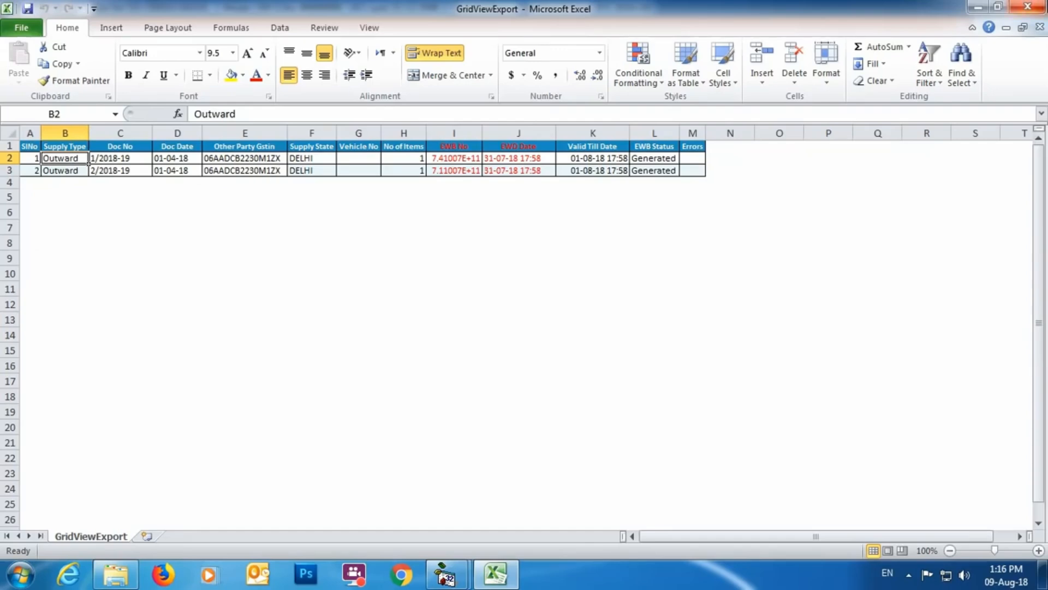
click(1028, 7)
Step: Load GridViewExport.xlsb from the Desktop and import its E-Way Bill numbers into the two sale vouchers
click(761, 66)
drag(409, 125, 417, 201)
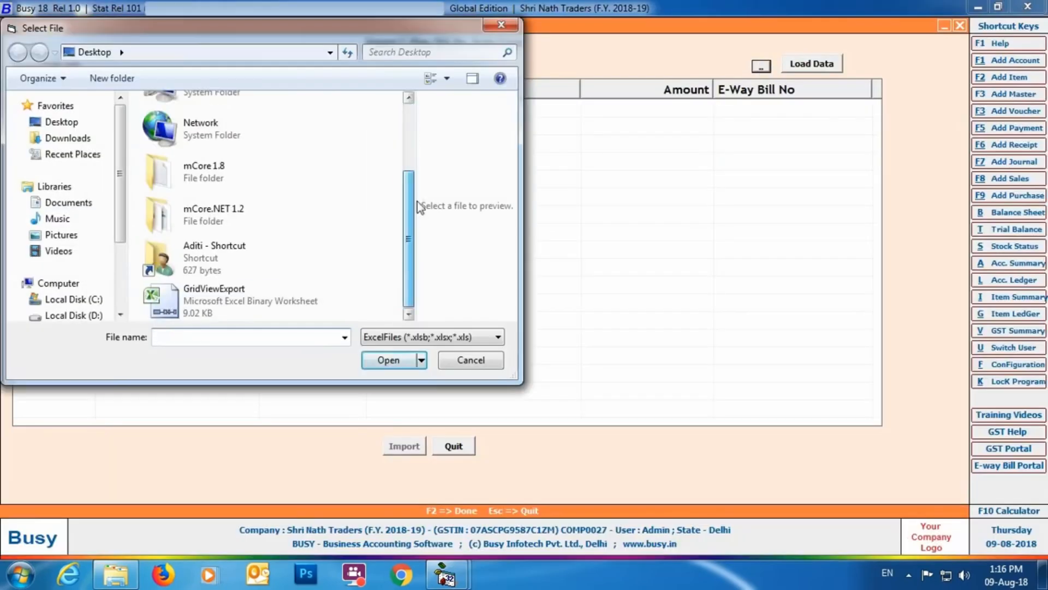
click(218, 295)
click(376, 362)
click(816, 65)
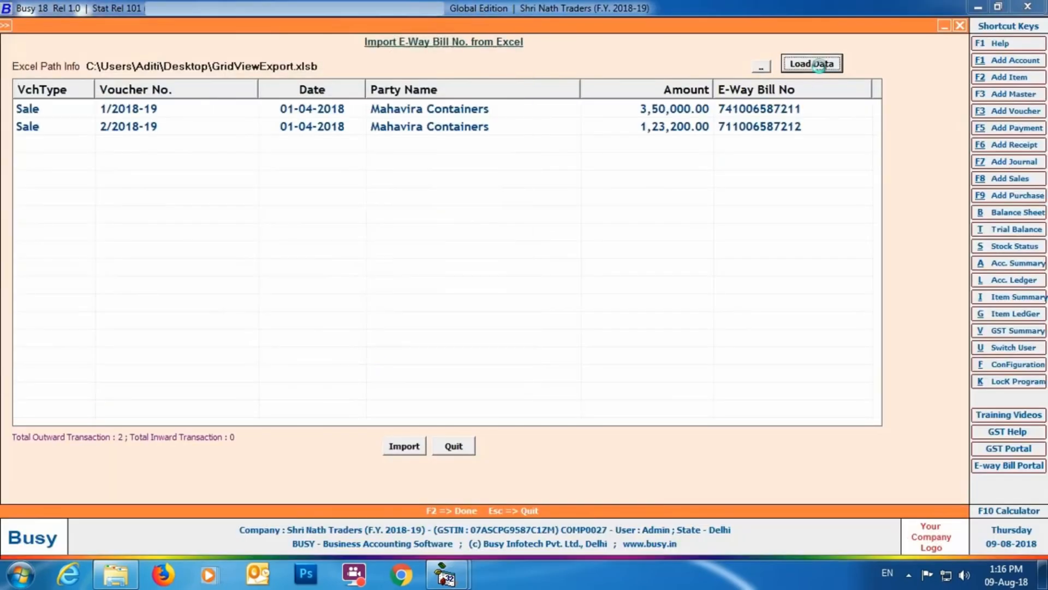
click(404, 446)
click(557, 321)
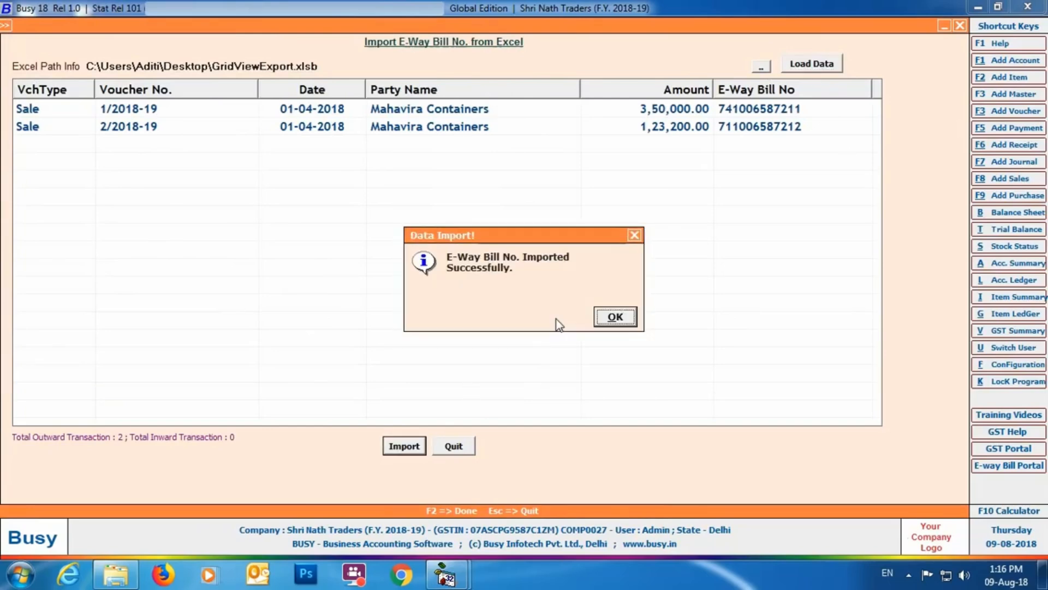
click(625, 320)
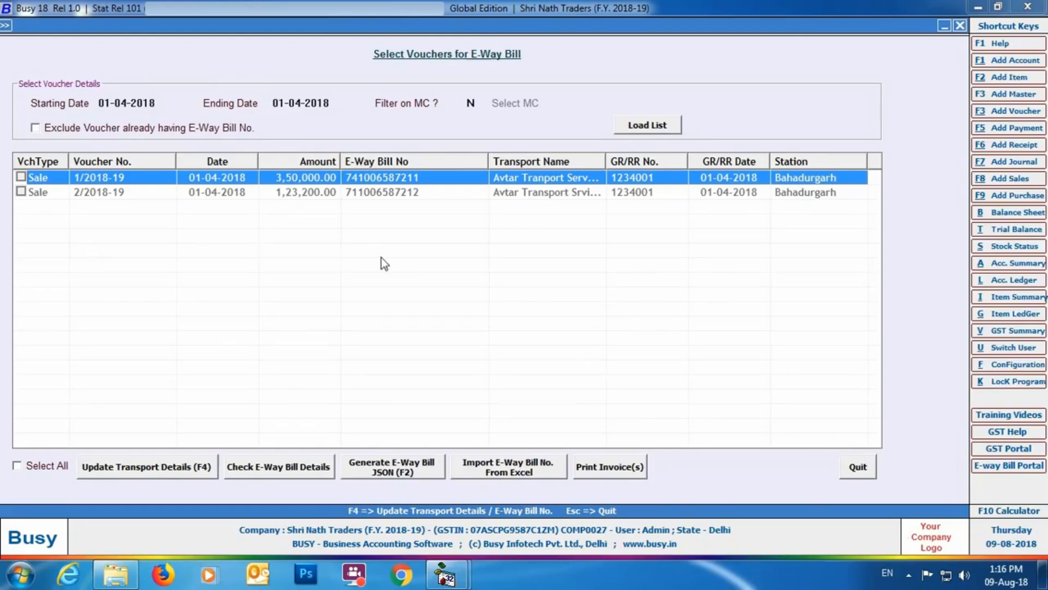
Step: Preview the sales invoices of both vouchers for printing, check each page's E-Way Bill number, and quit the voucher list
click(20, 177)
click(20, 192)
click(611, 473)
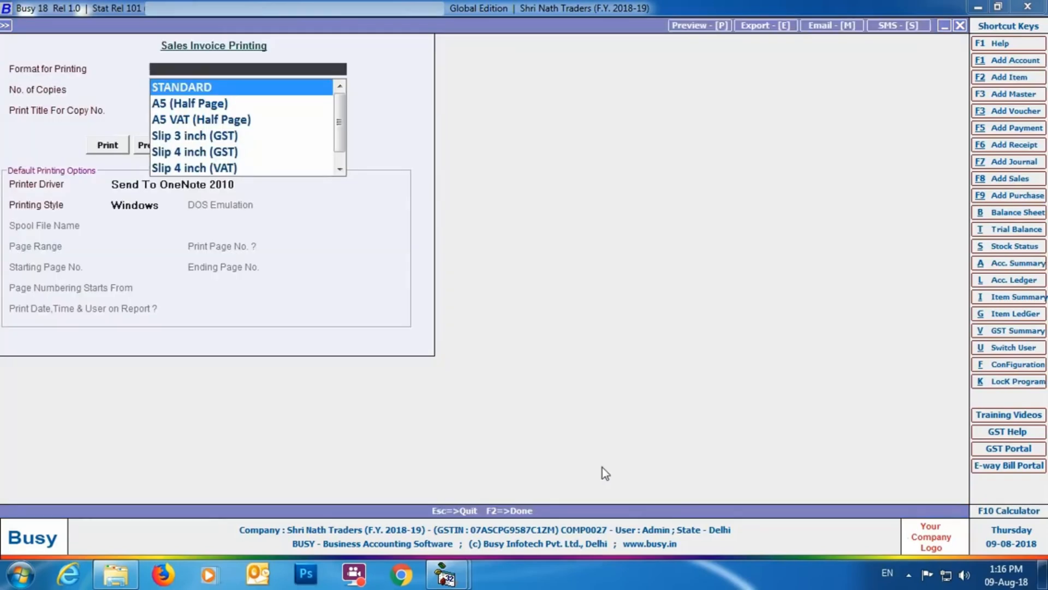
click(142, 144)
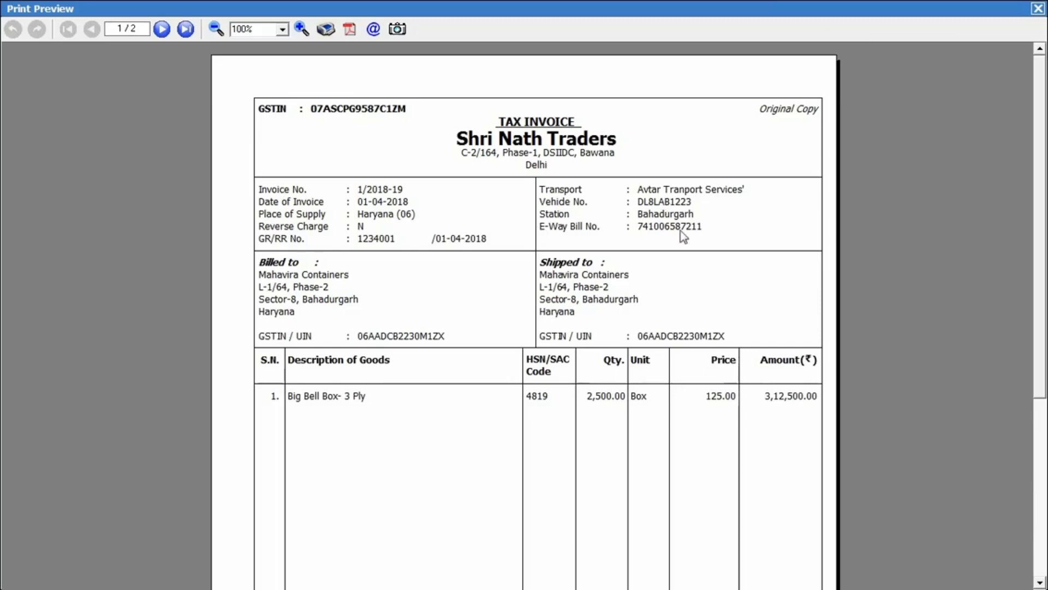
click(162, 29)
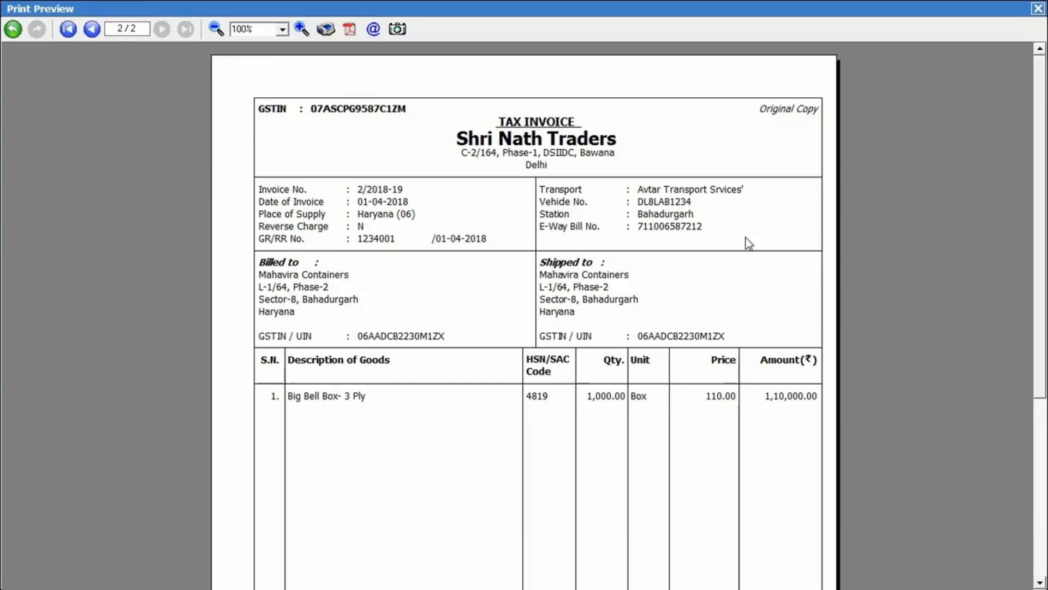
click(1038, 9)
click(960, 26)
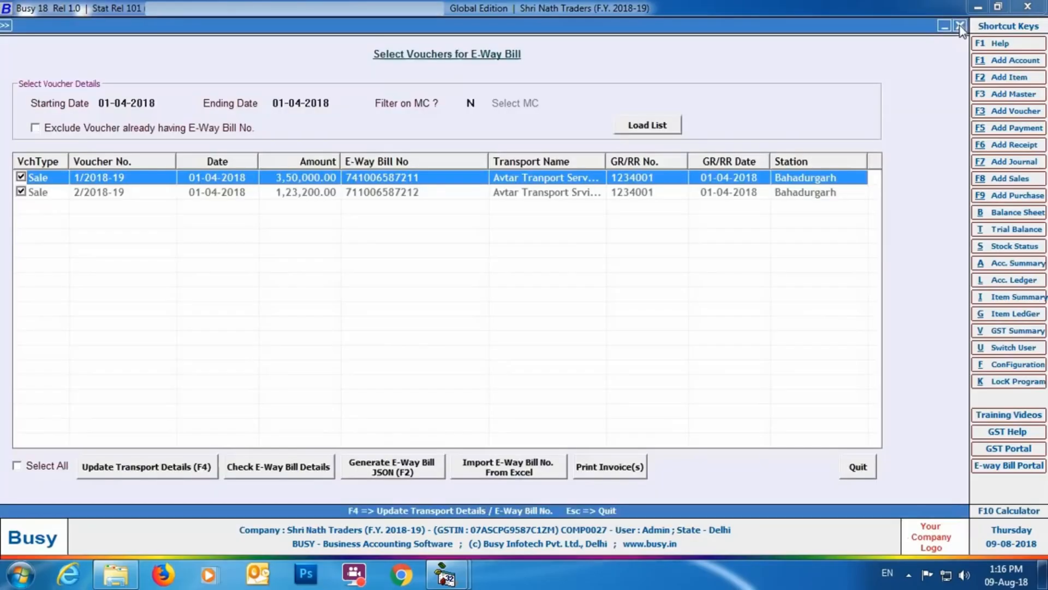
click(847, 465)
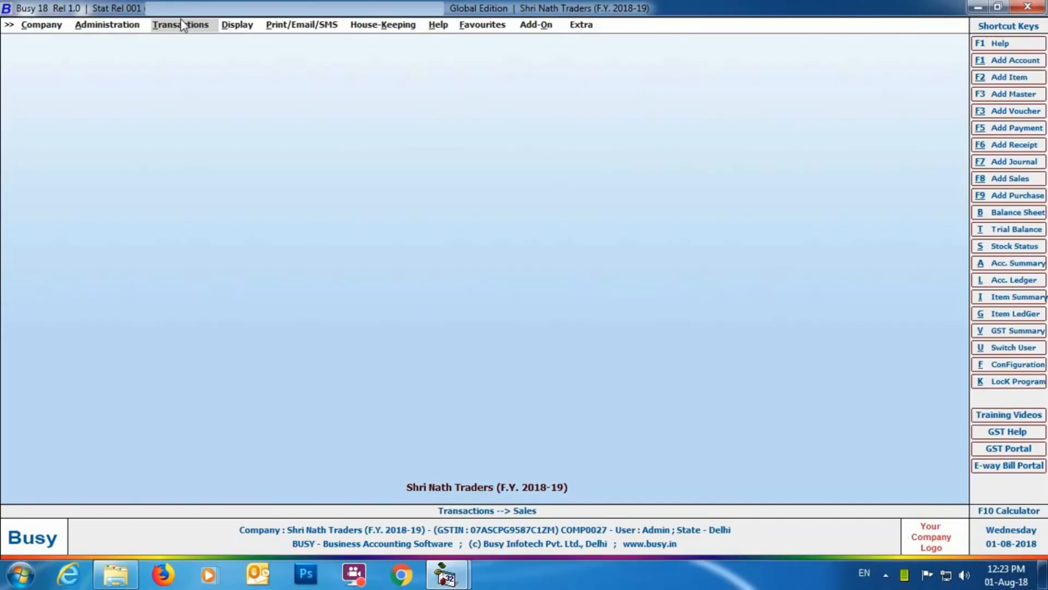
Step: Add a sales voucher in series Main dated 01-04-2018 with sale type I/GST-12%, party Mahavira Containers and material centre Main Store
click(181, 25)
click(189, 42)
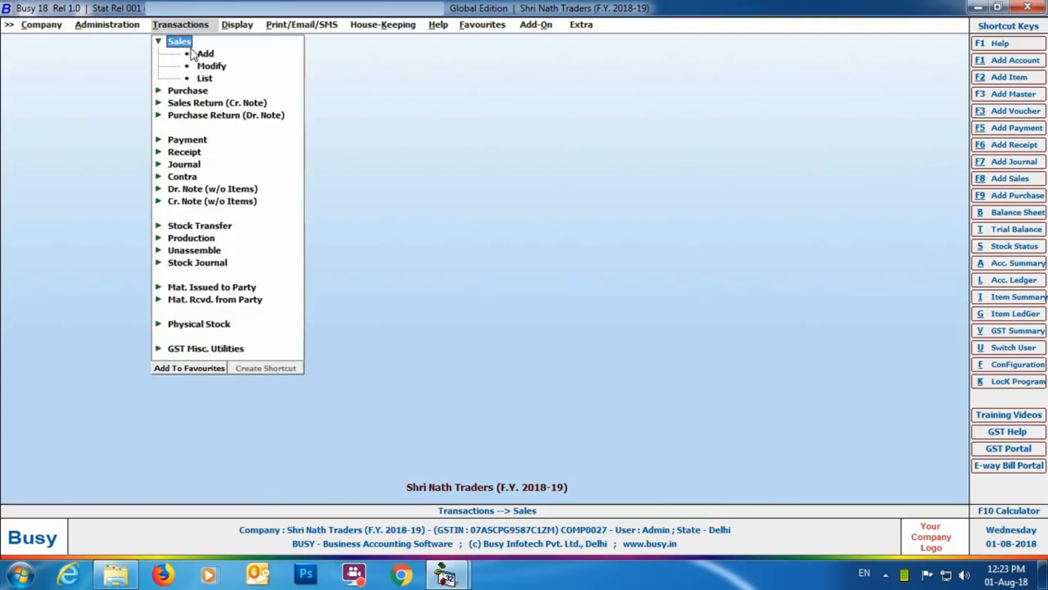
click(203, 52)
key(Return)
key(Return)
key(Return)
key(Return)
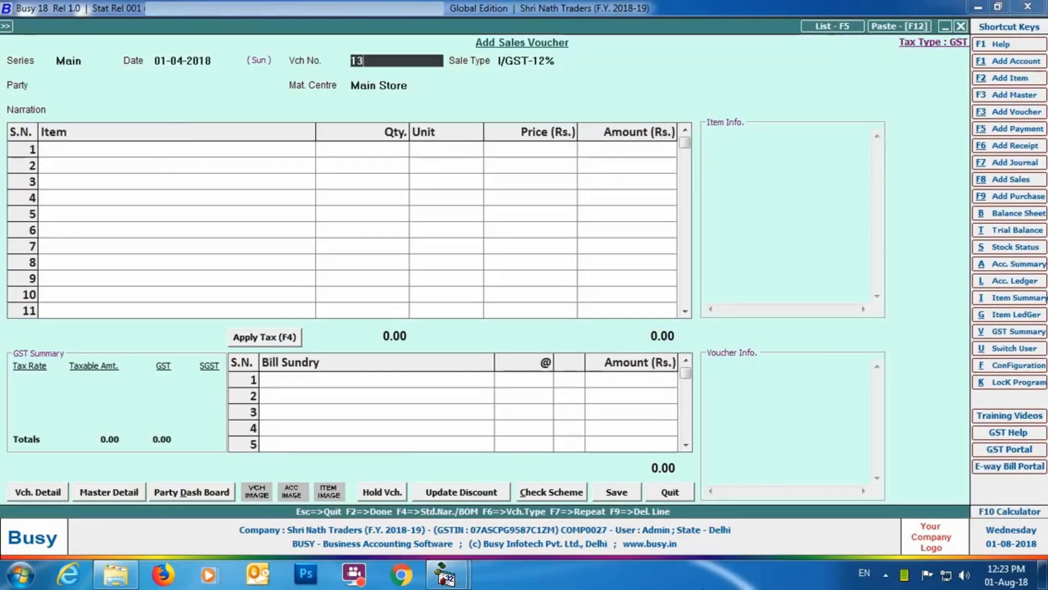
text(ma)
key(Return)
key(Return)
key(Return)
key(Return)
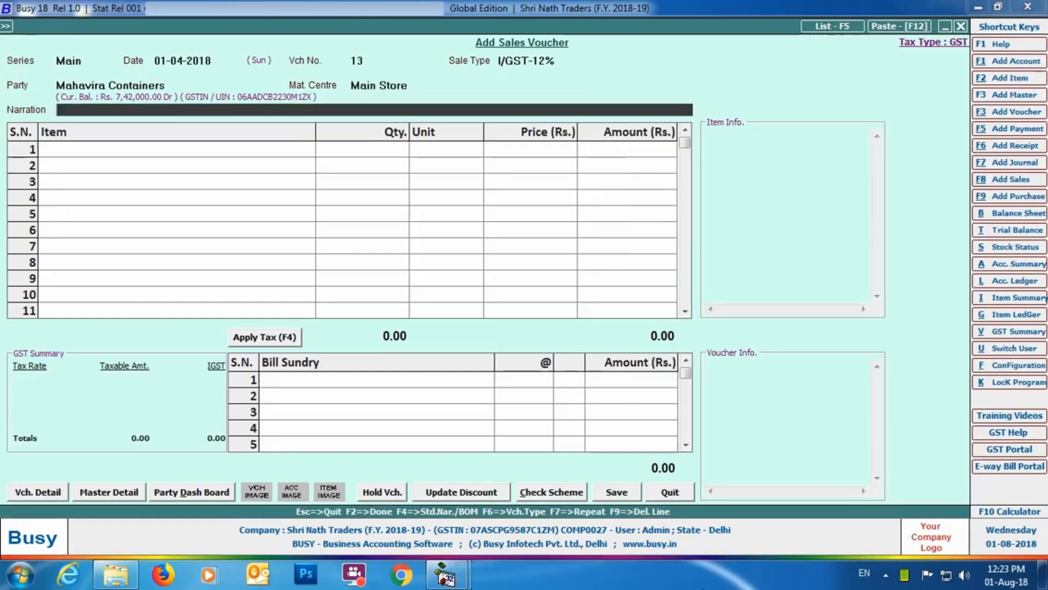
Step: Enter item Big Bell Box- 3 Ply with quantity 1000 in Box units at price 120
text(1000)
key(Return)
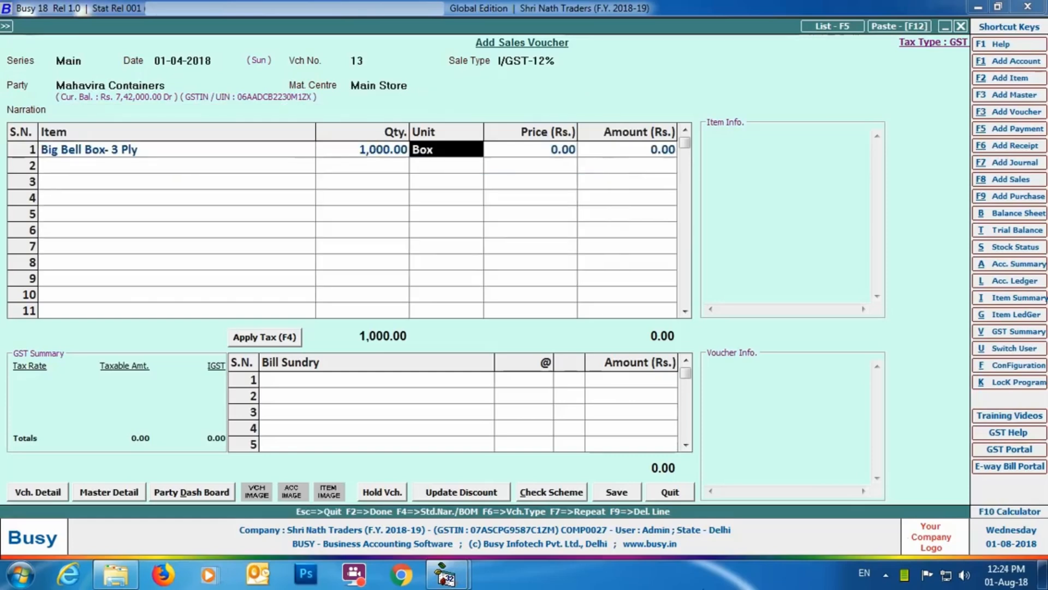
key(Return)
text(120)
key(Return)
Step: Add IGST at 12% as the voucher's bill sundry
key(Return)
key(Return)
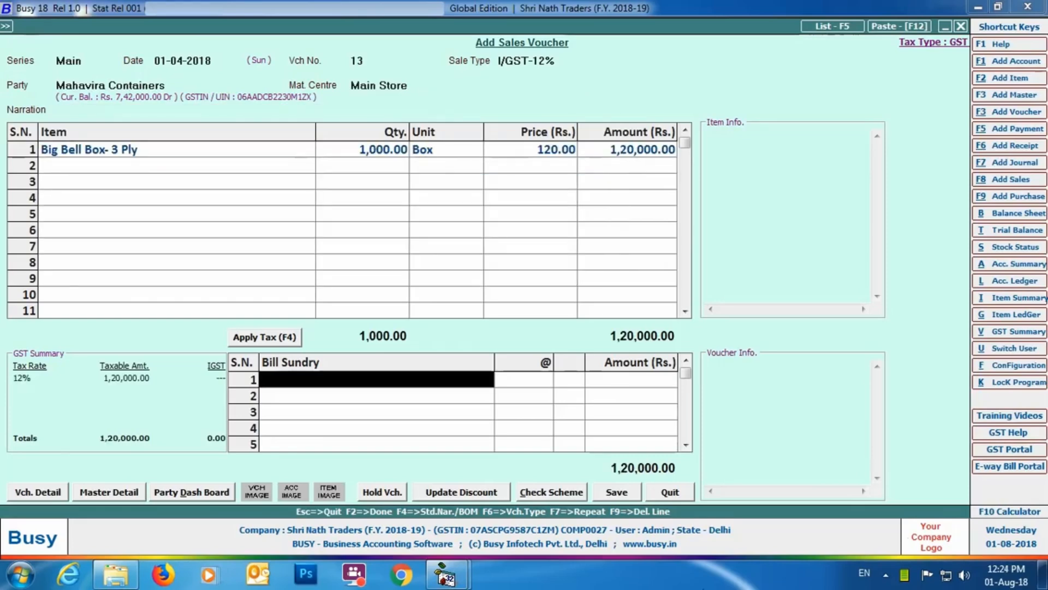
key(Return)
key(Return)
key(Return)
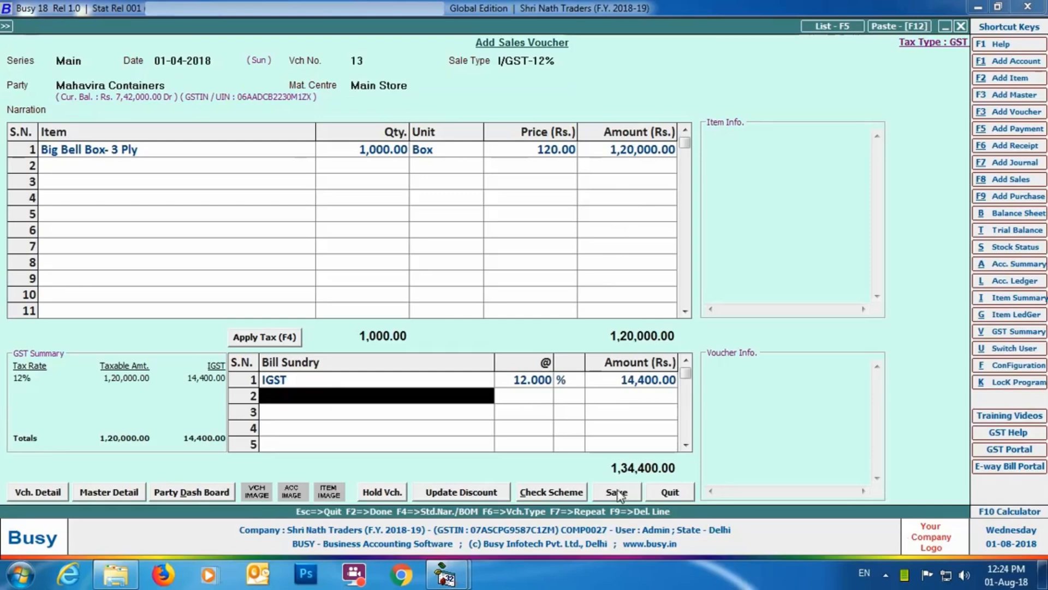
Step: Proceed to save the voucher and enter transporter Avtar Transport Srvices', GR/RR No. 1234001 and vehicle number DL8LAB1234
key(Return)
click(519, 394)
key(Return)
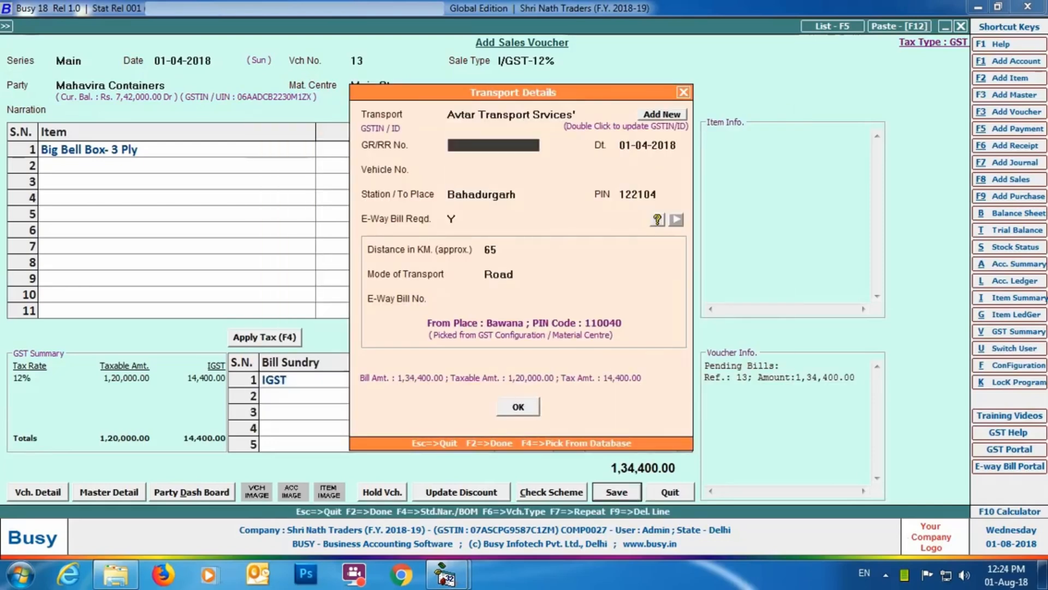
text(1234001)
key(Return)
text(DL8LAB1234)
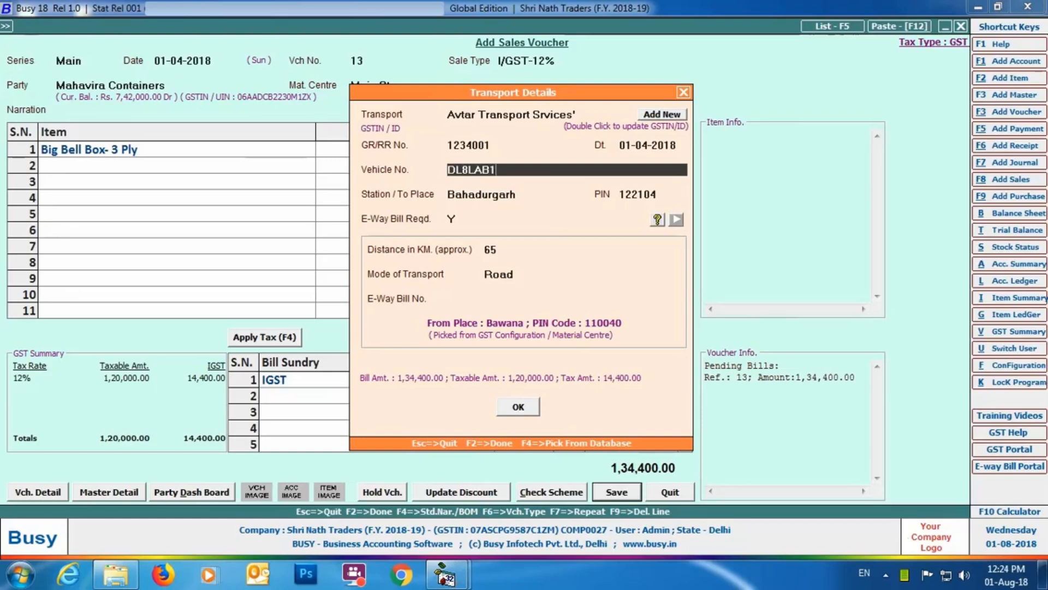
Step: Accept station Bahadurgarh, PIN code 122104, E-Way Bill required, 65 km by Road, leave the E-Way Bill number blank, and save the voucher
key(Return)
key(Return)
key(Return)
key(Return)
key(Return)
key(Return)
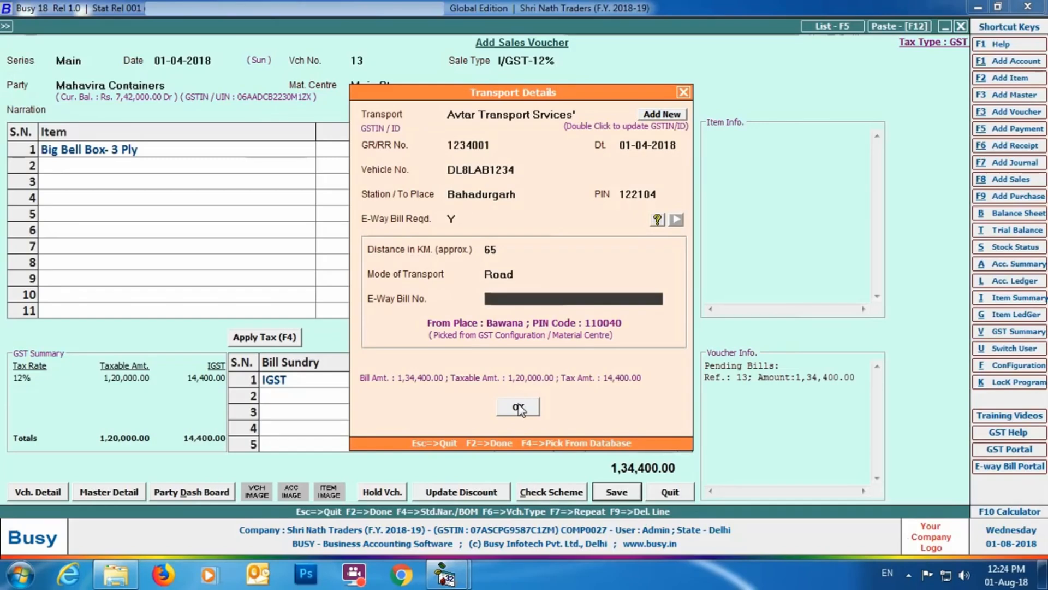
click(518, 407)
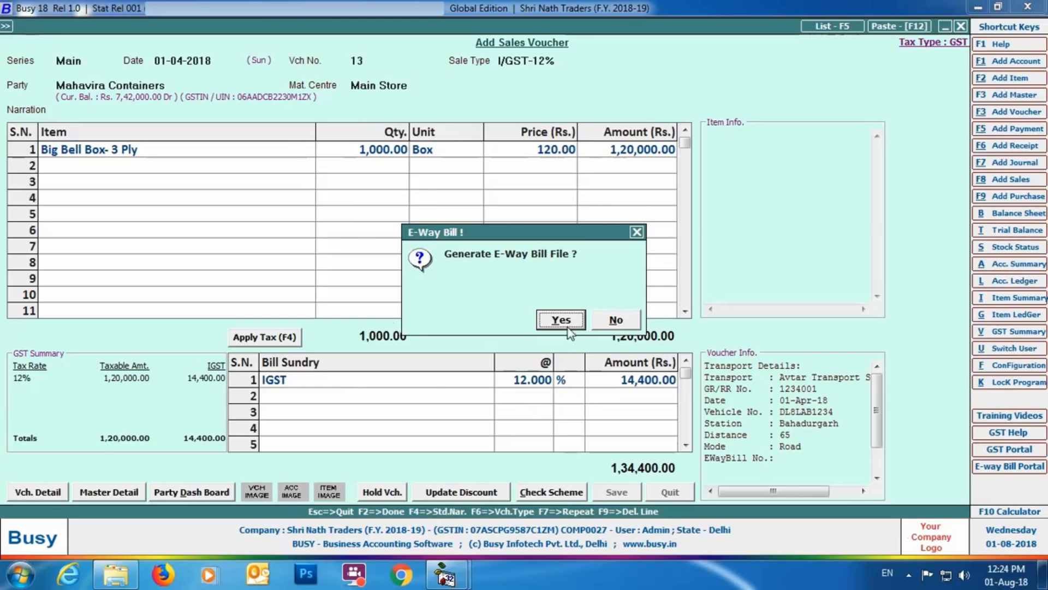
Step: Choose to generate voucher 13's E-Way Bill file as per Govt. Template, accepting the default special characters, template path C:\BusyWin\Templates and Desktop file path
click(561, 320)
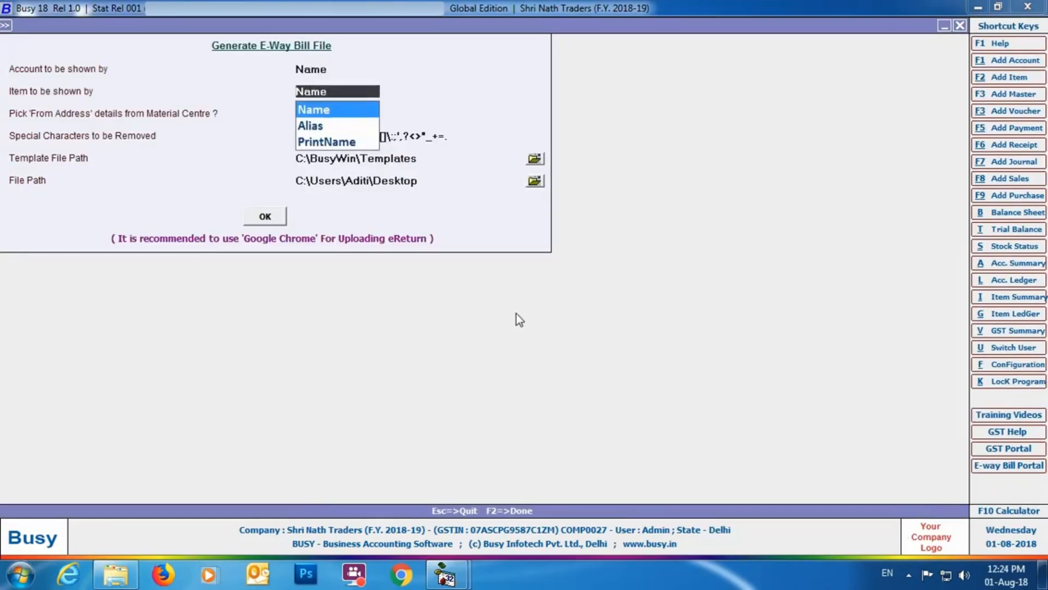
key(Return)
key(Return)
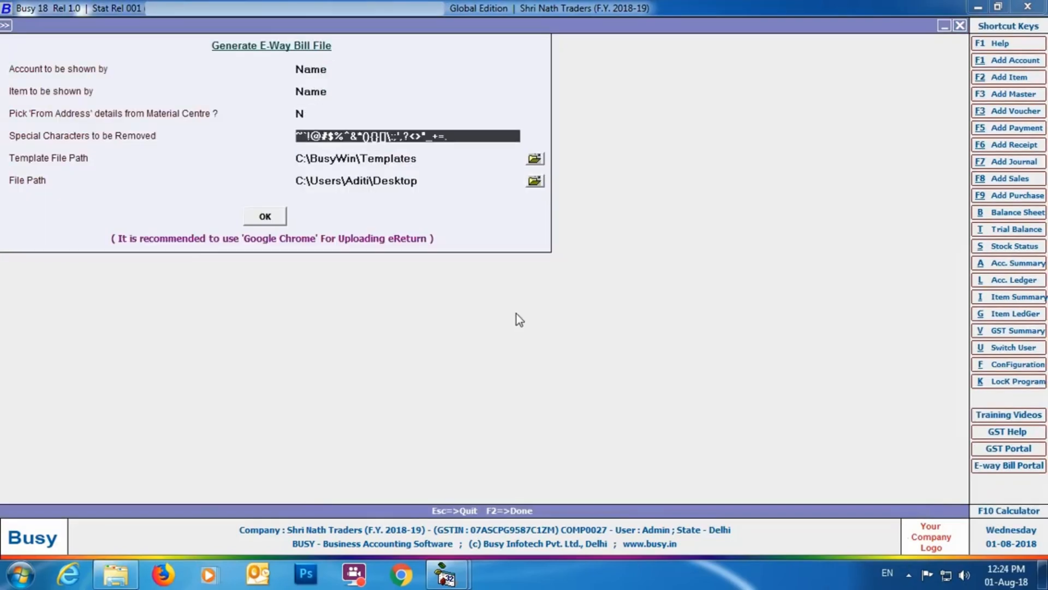
key(Return)
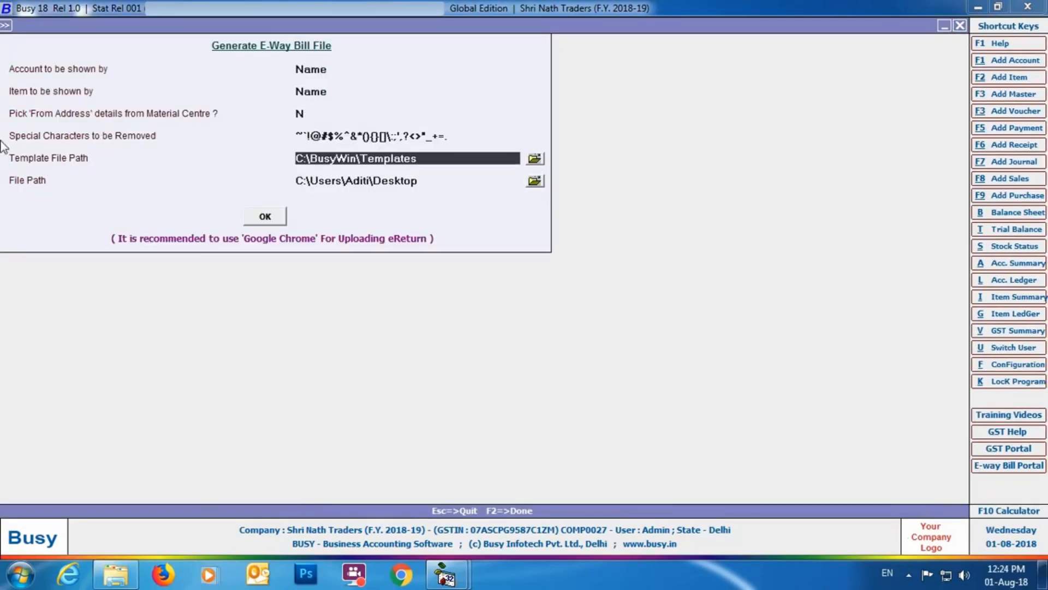
key(Return)
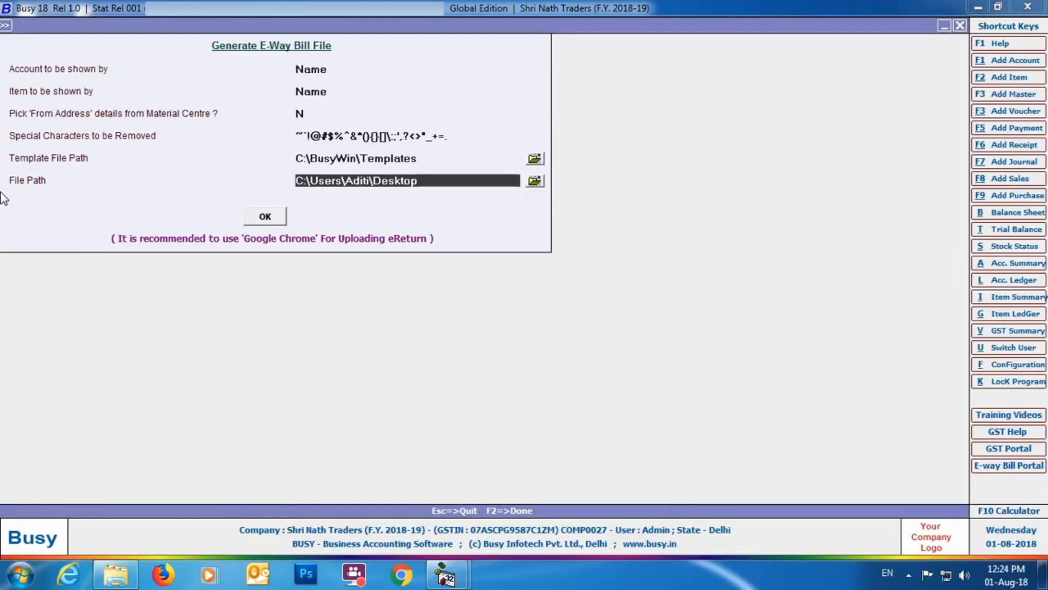
click(270, 224)
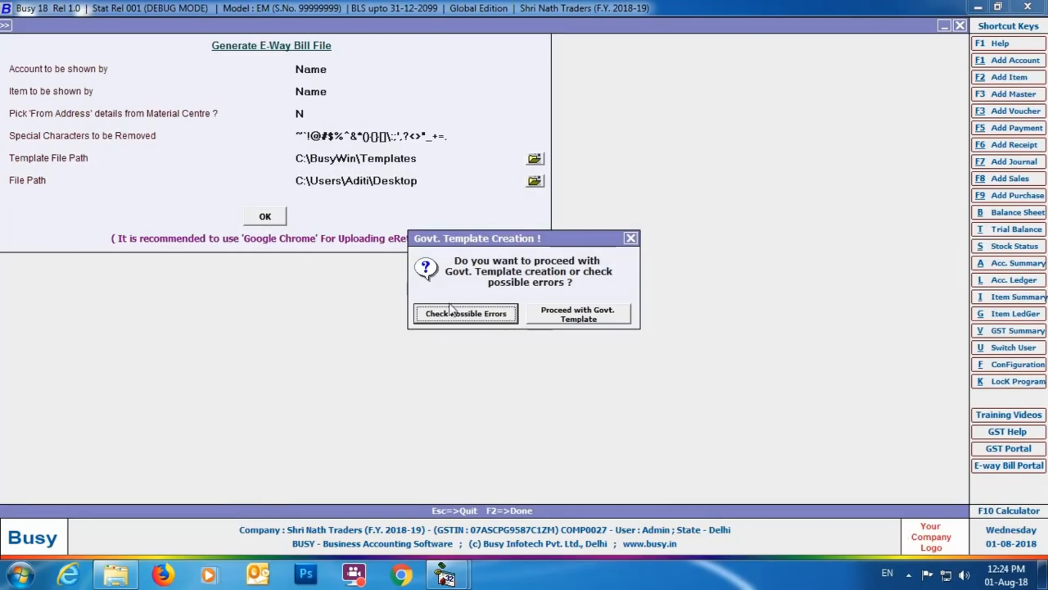
Step: Check voucher 13's E-Way Bill data for possible errors, close the report, and proceed with creating the Govt. Template file
click(506, 314)
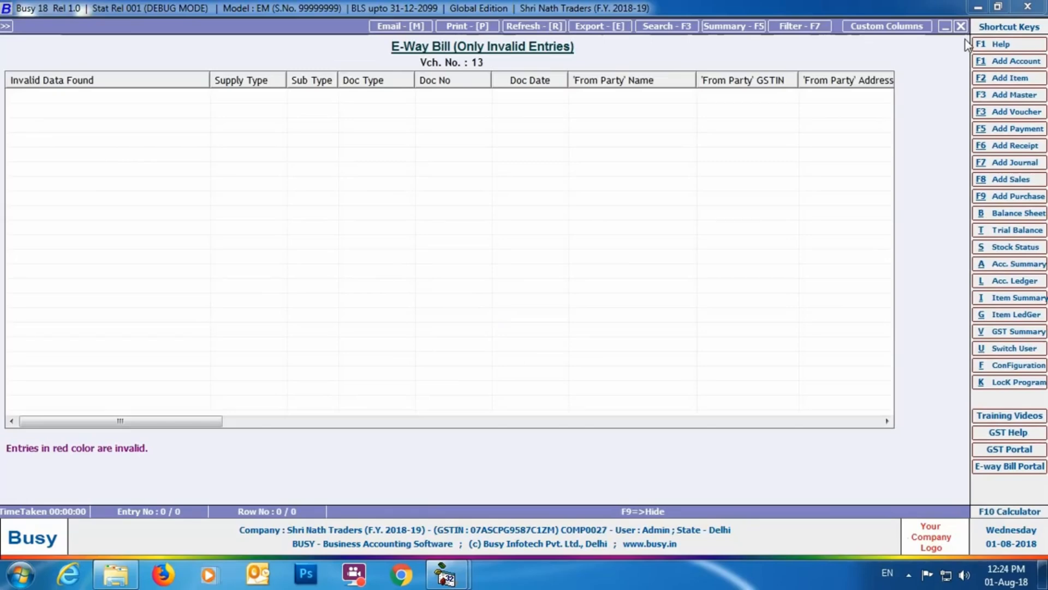
click(961, 26)
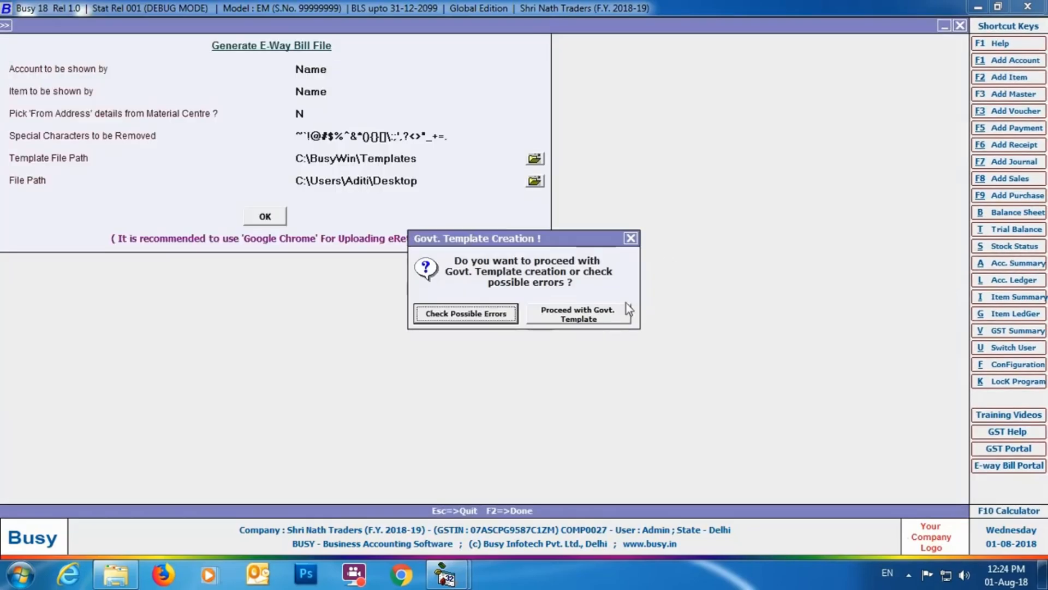
click(578, 314)
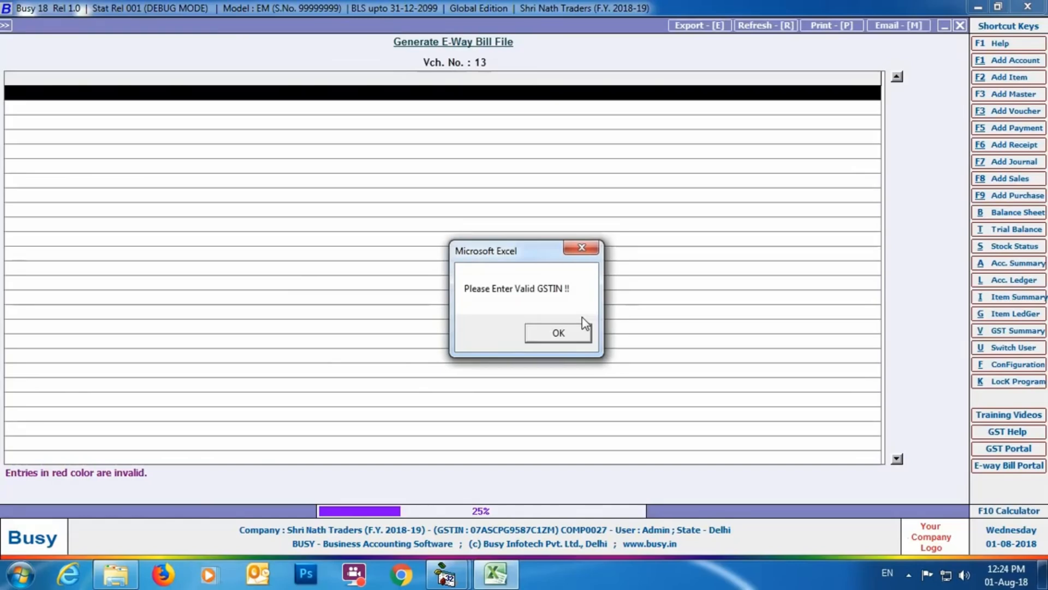
click(558, 333)
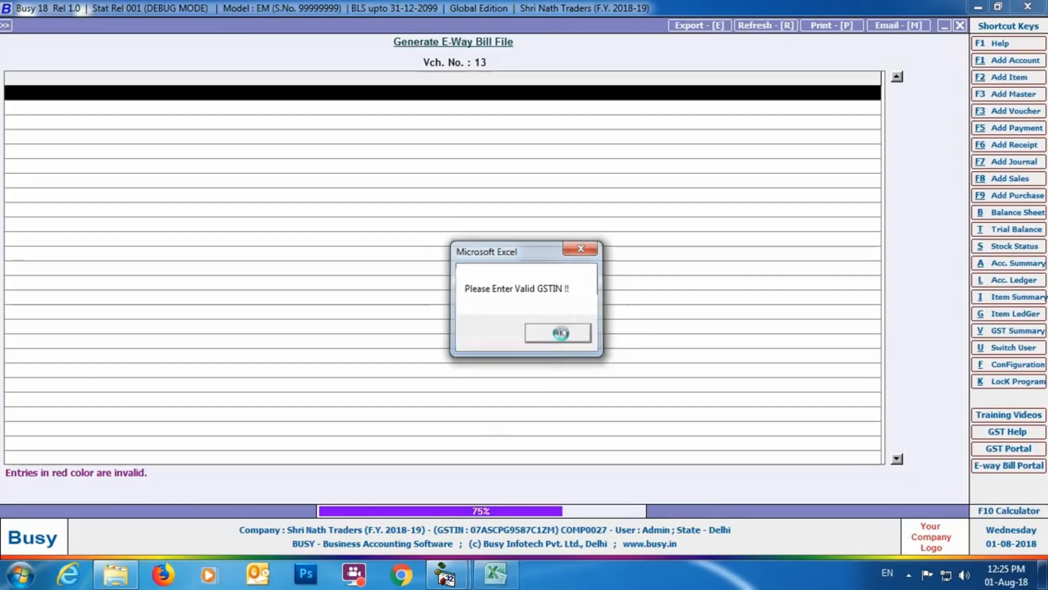
click(613, 316)
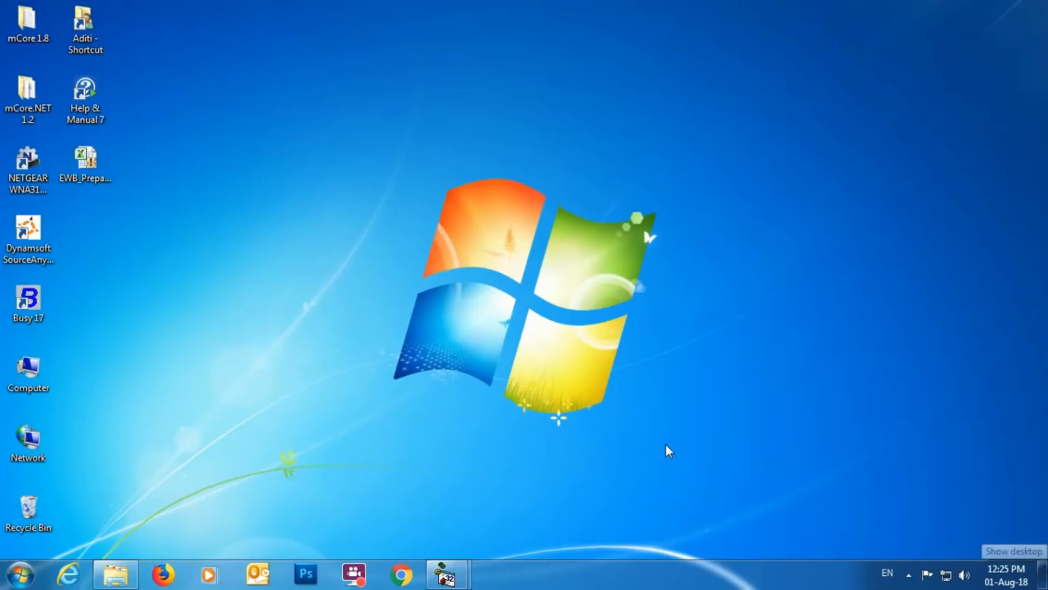
Step: Open the EWB_Preparation_Tool workbook from the desktop and enter the company's GSTIN and legal name SHRI NATH TRADERS
double_click(86, 166)
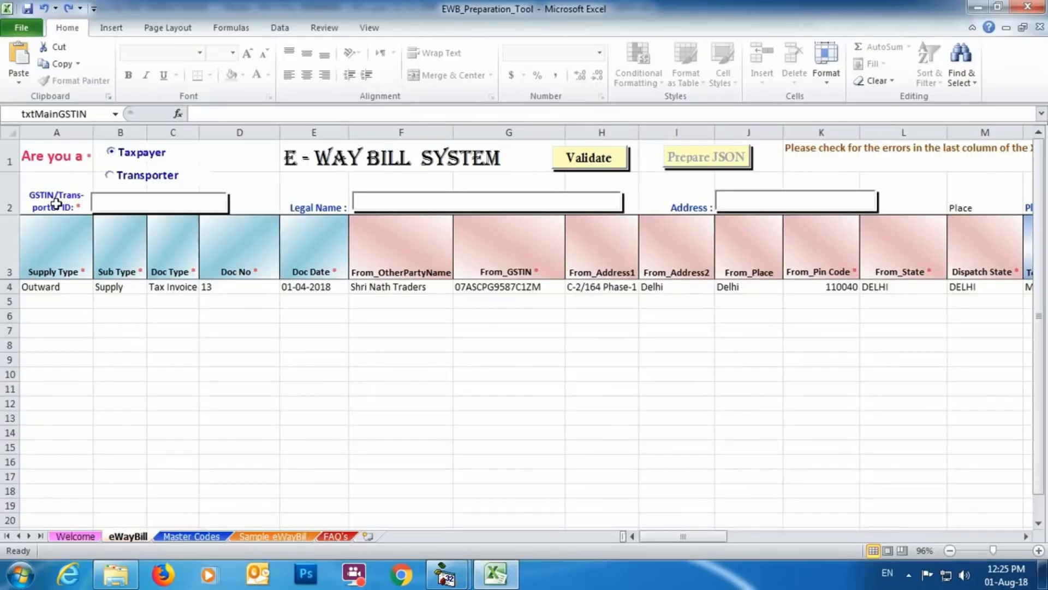
click(215, 206)
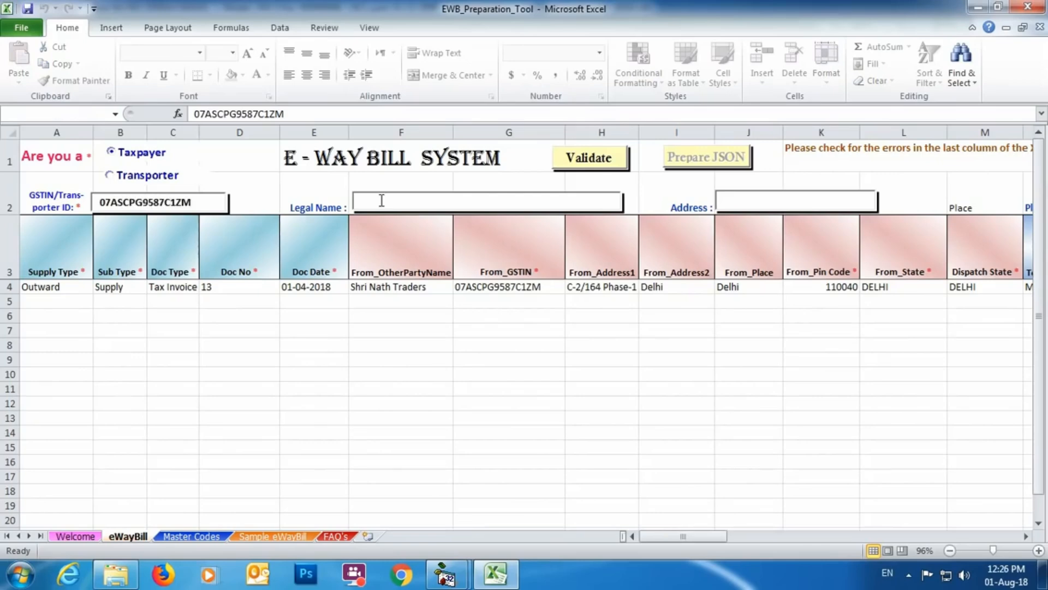
click(381, 201)
text(SHRI NATH TRADERS)
Step: Fill in the company's address, place, postal PIN code and state DELHI in the eWayBill sheet's header
click(754, 201)
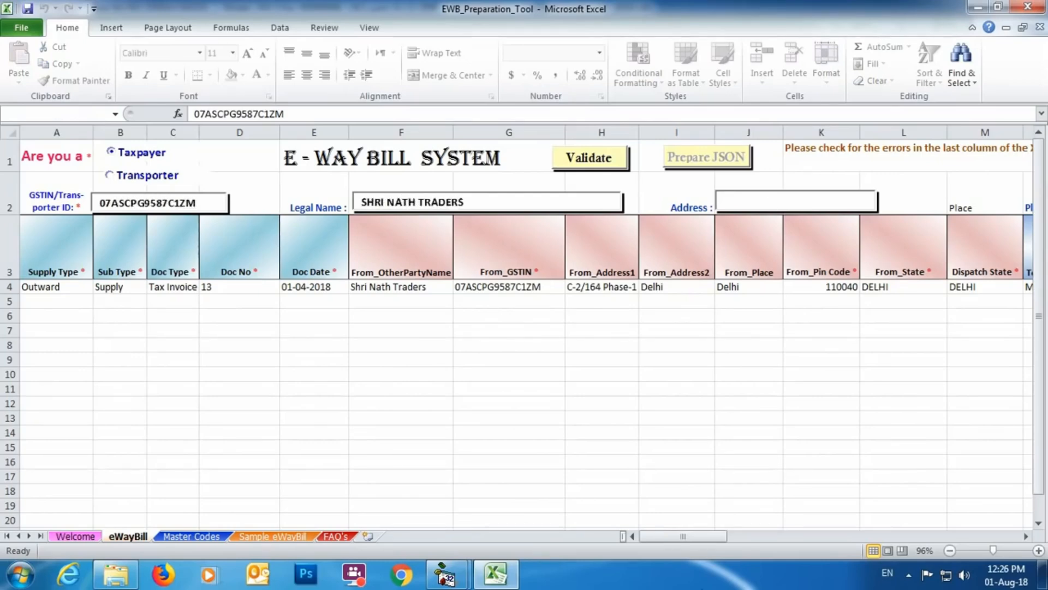
key(Tab)
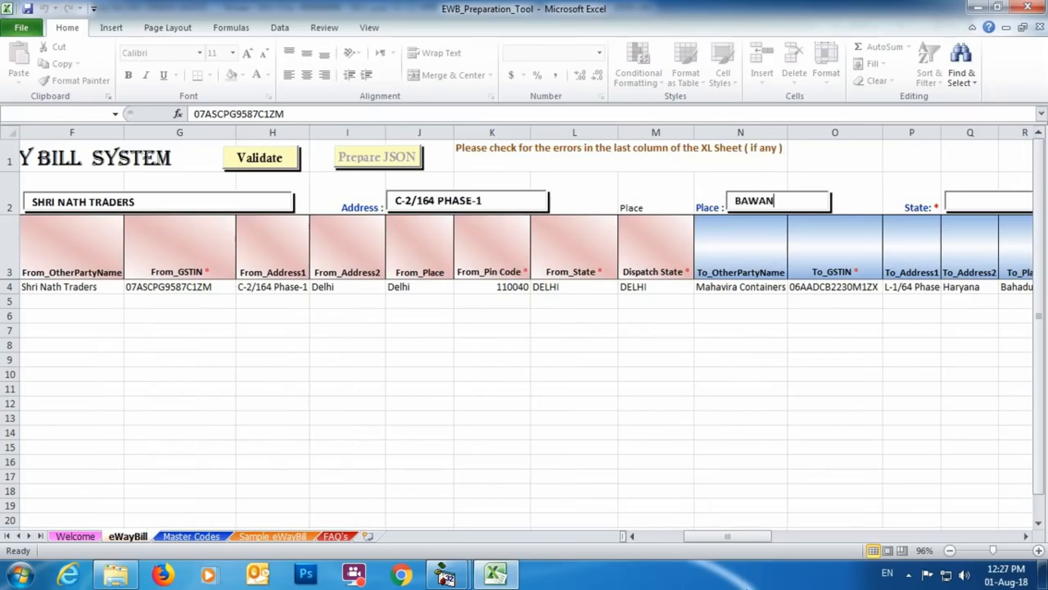
click(964, 200)
text(DELHI)
key(Tab)
text(110040)
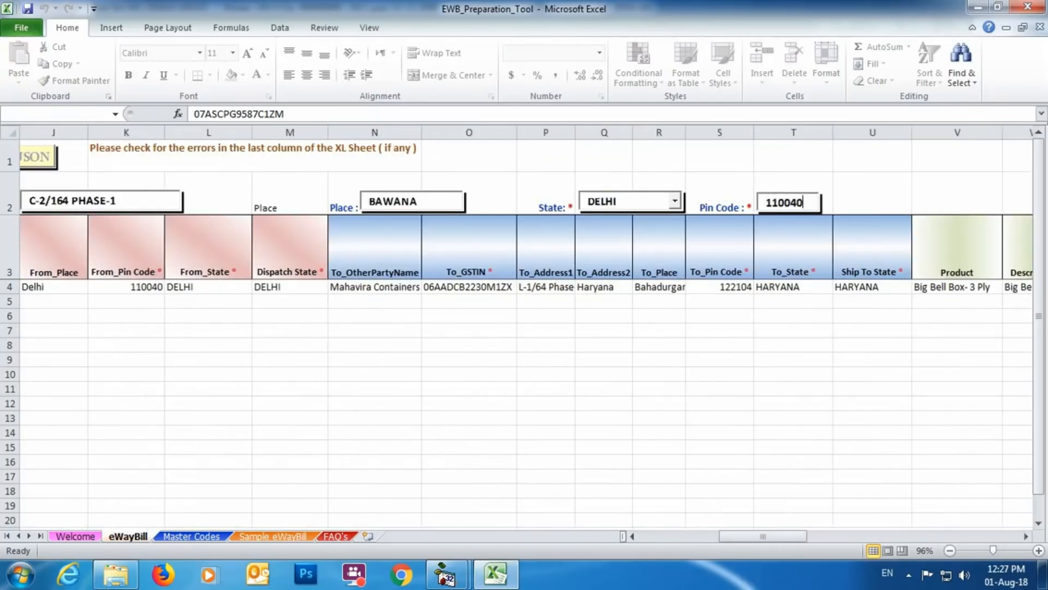
Step: Validate the eWayBill sheet's data and prepare the JSON file on the desktop, acknowledging the messages
drag(742, 537, 670, 546)
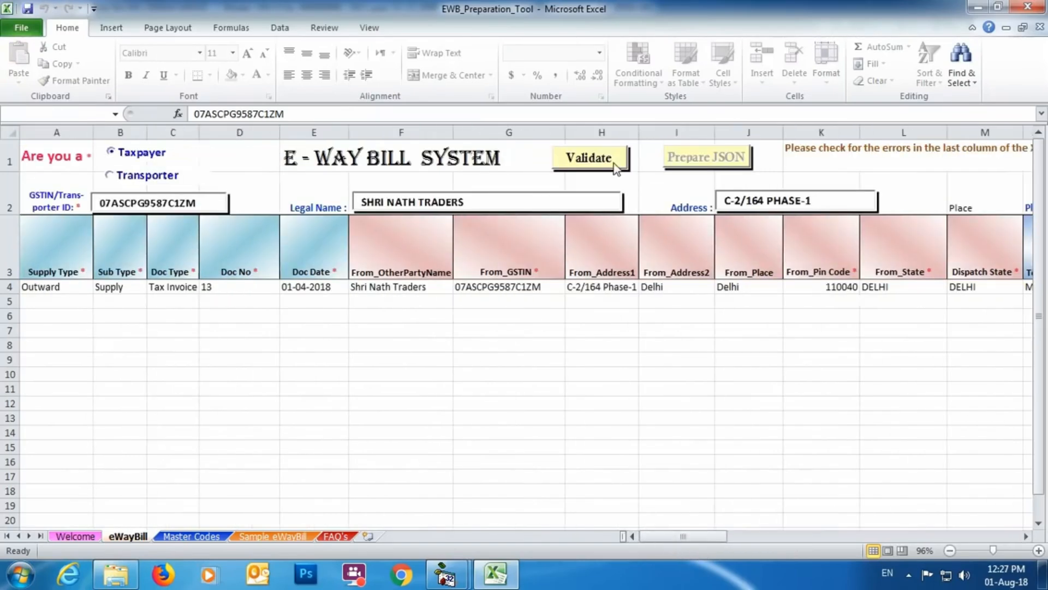
click(598, 156)
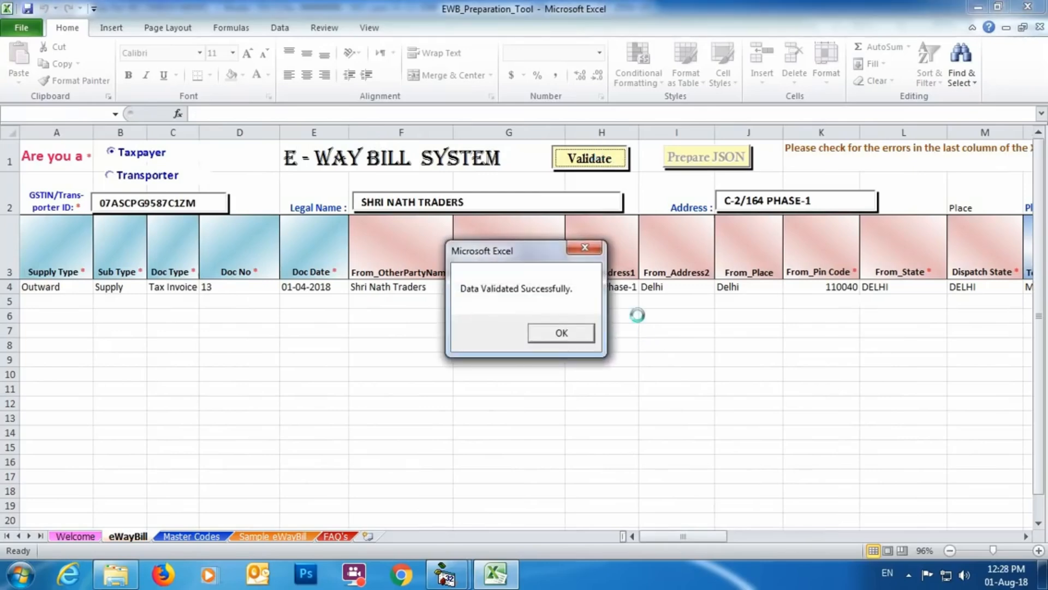
click(550, 332)
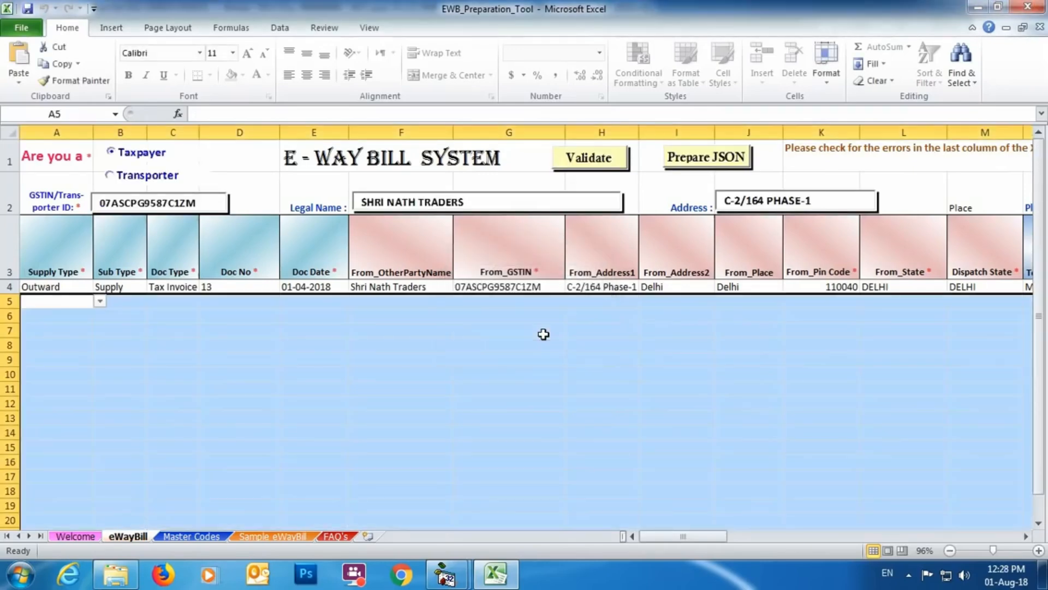
click(679, 165)
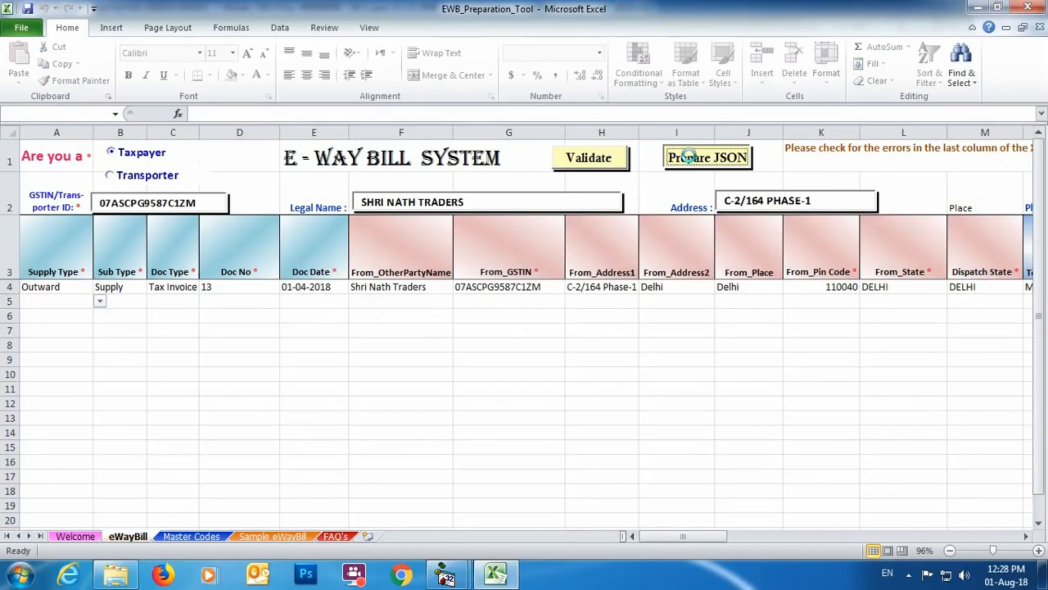
click(570, 341)
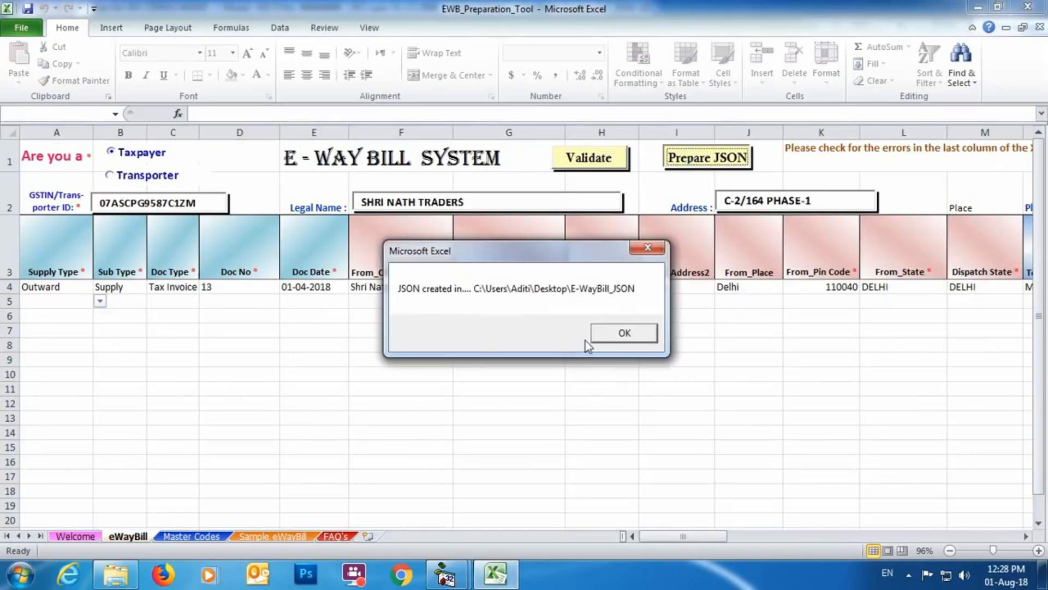
click(604, 337)
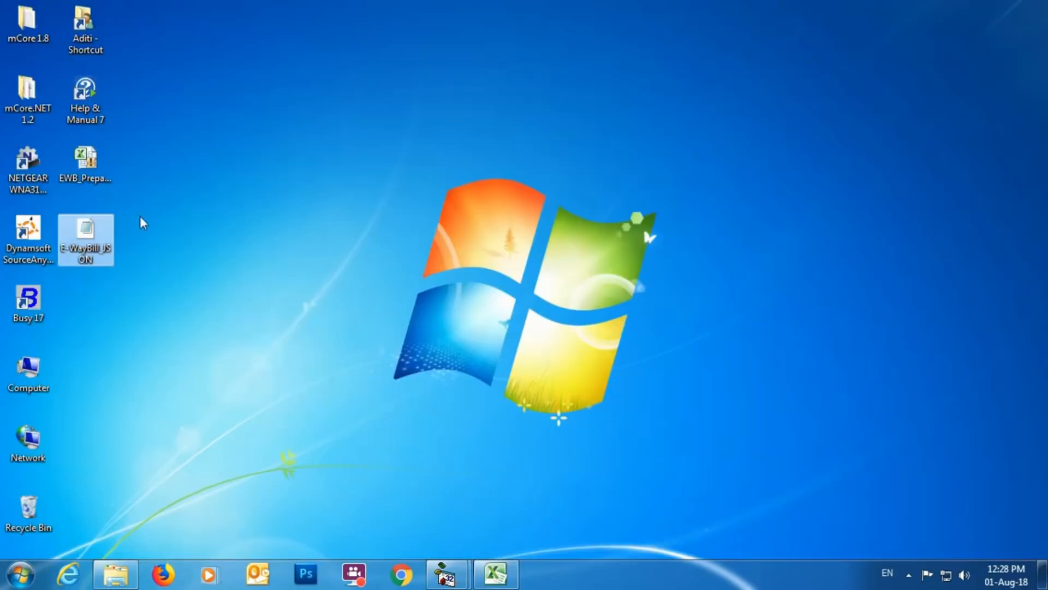
mouse_move(100, 260)
Step: Switch back to Busy and open Generate E-Way Bill under E-Way Bill Management, choosing the format As per Govt. Template
mouse_move(445, 574)
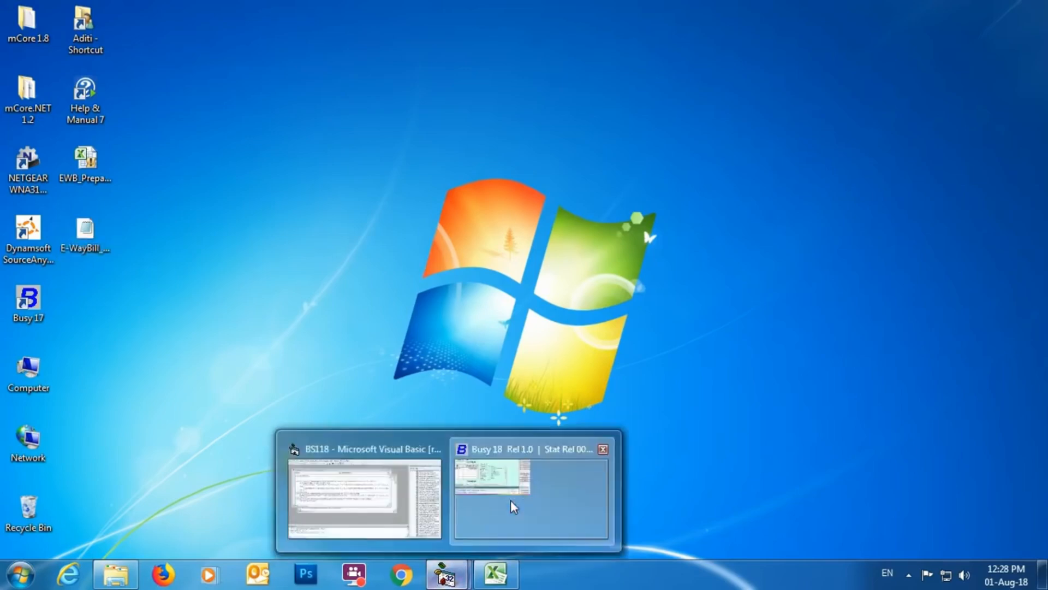
click(510, 499)
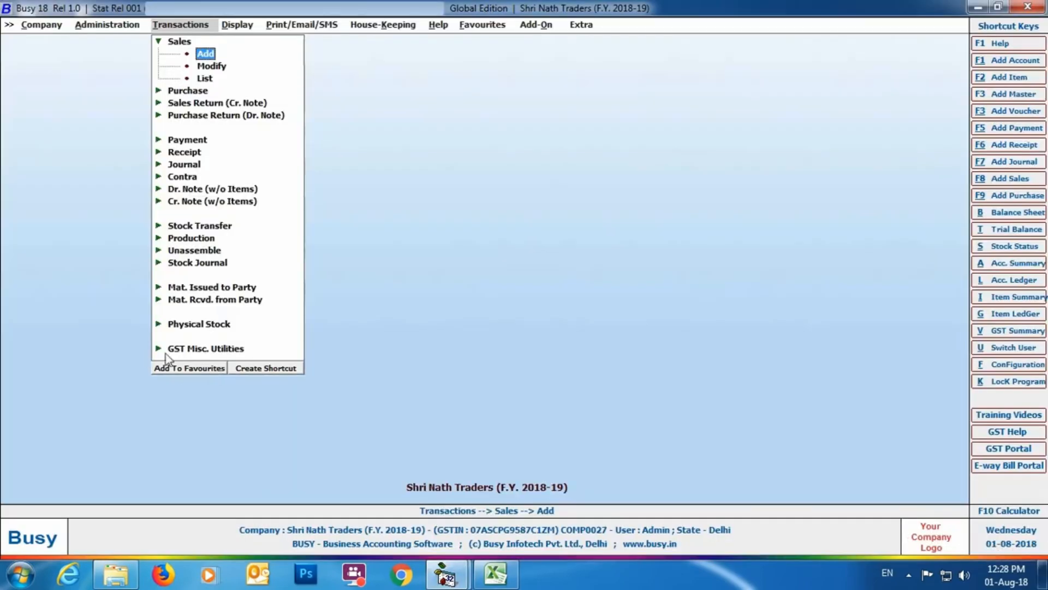
click(229, 352)
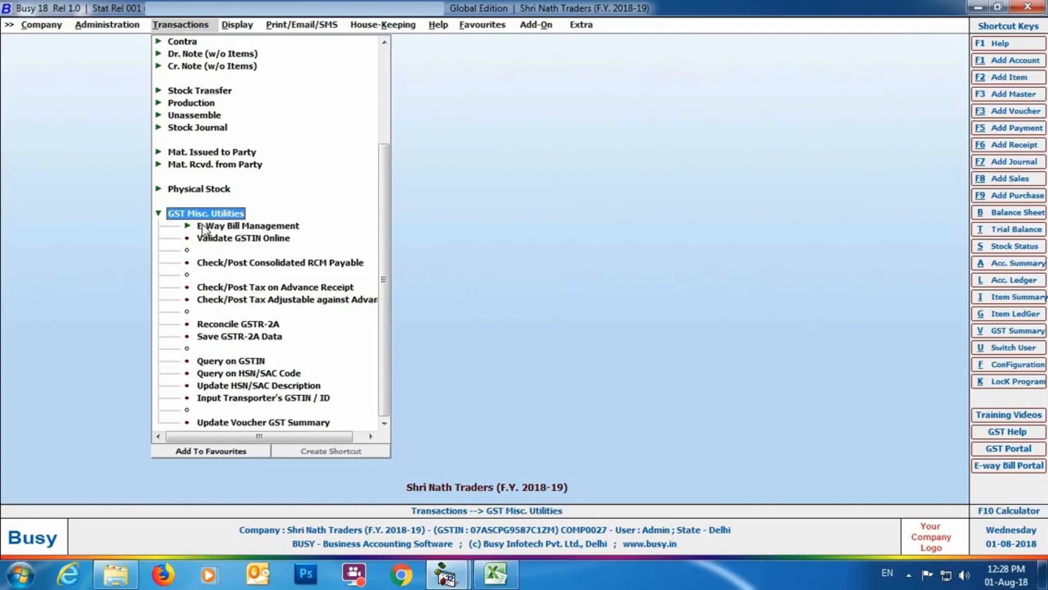
click(268, 225)
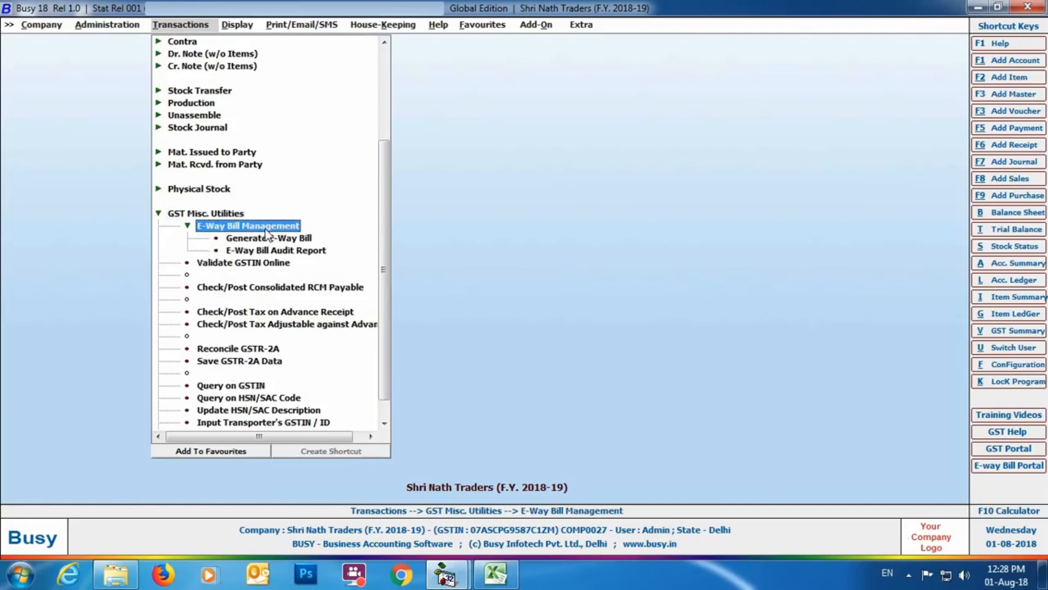
double_click(247, 238)
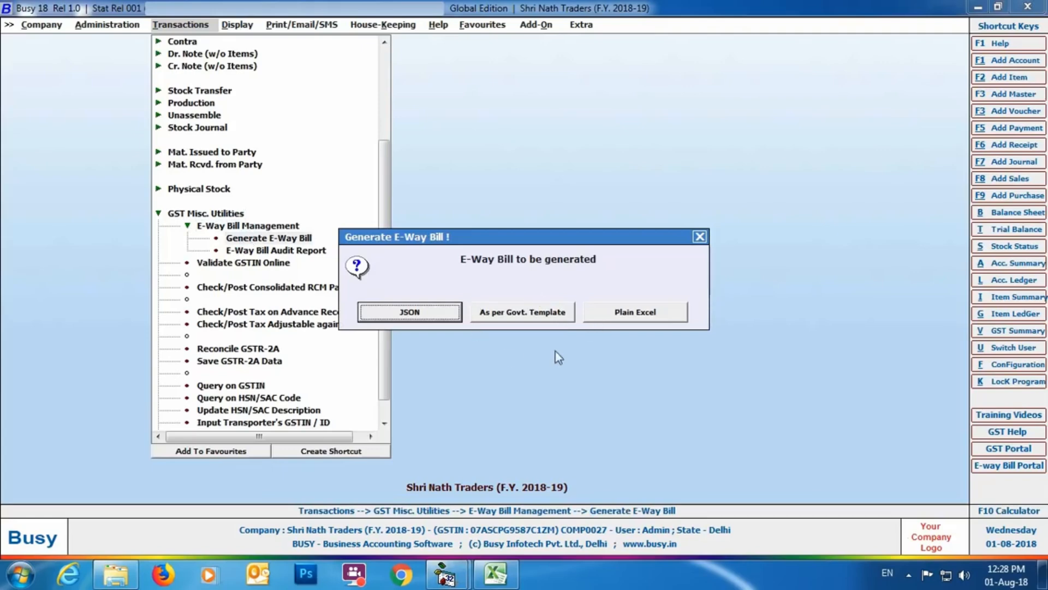
click(521, 312)
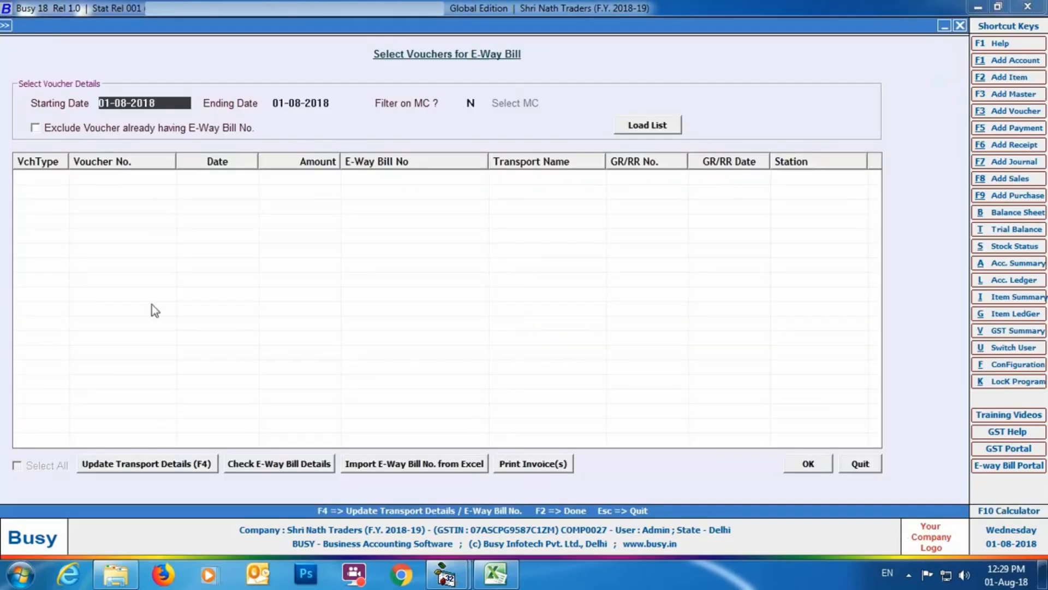